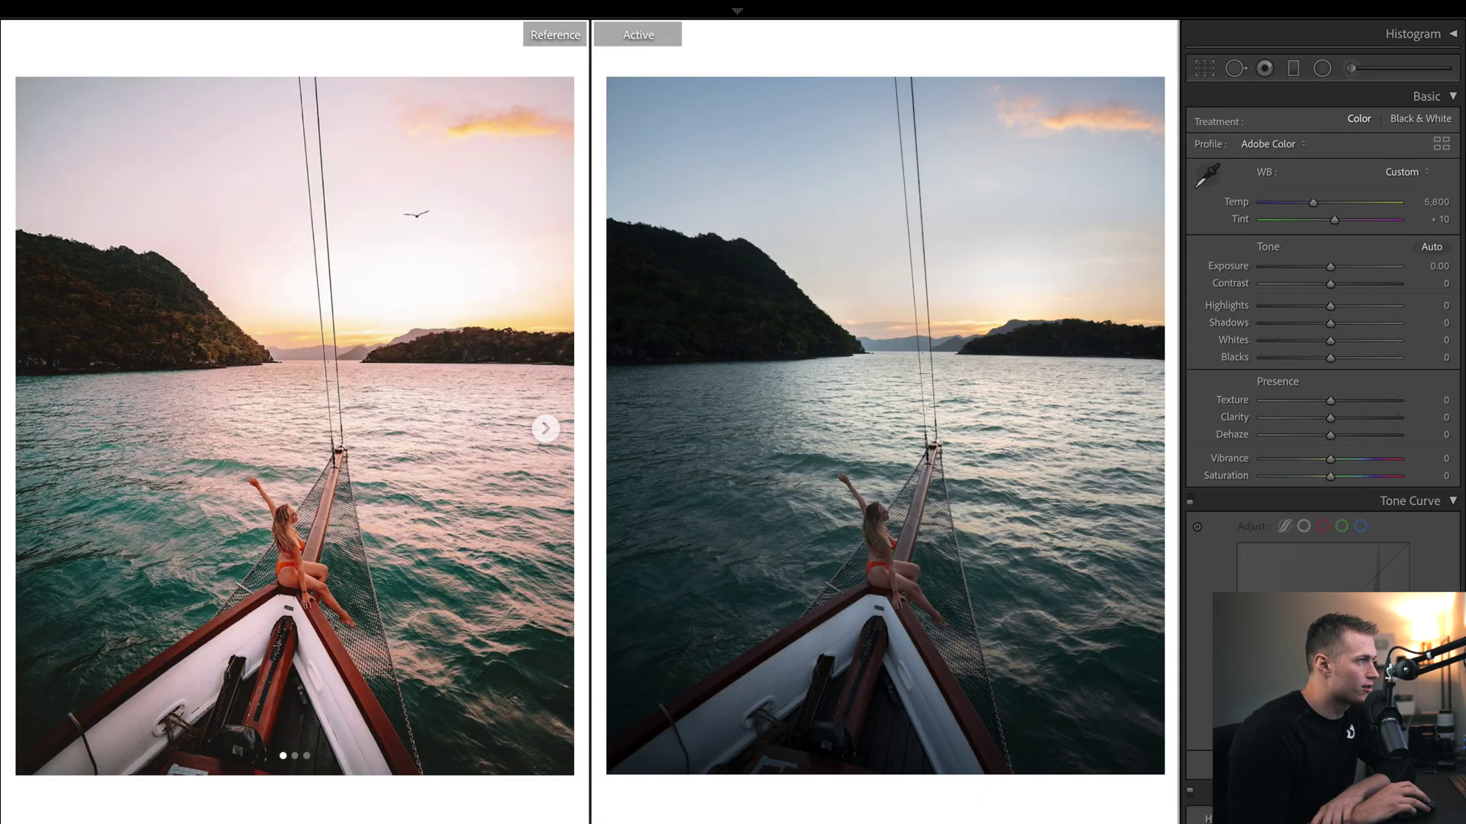
Compare histograms by resetting all edits to the original photo, then restore the edits.
click(1450, 37)
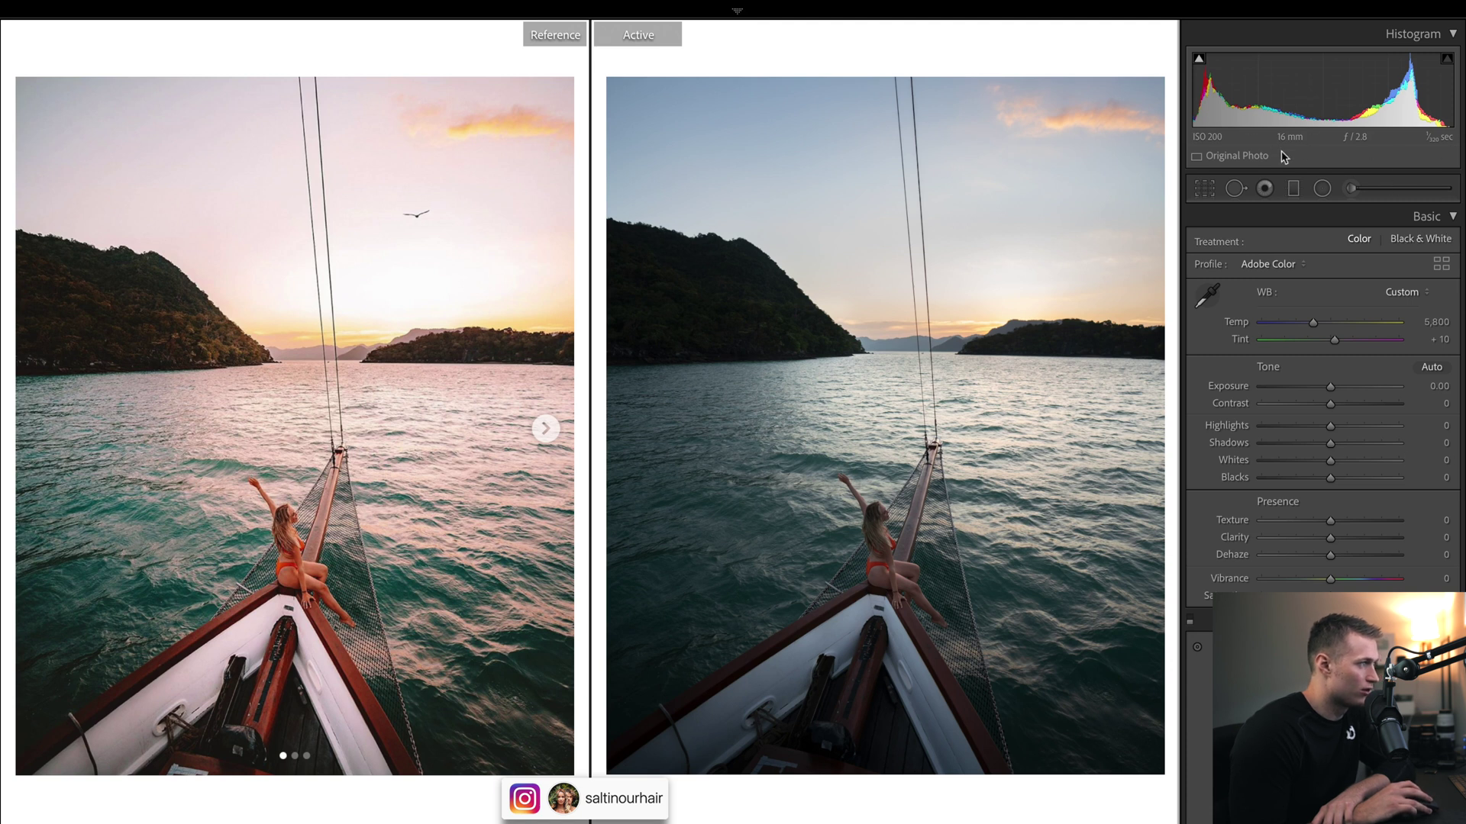
click(1450, 38)
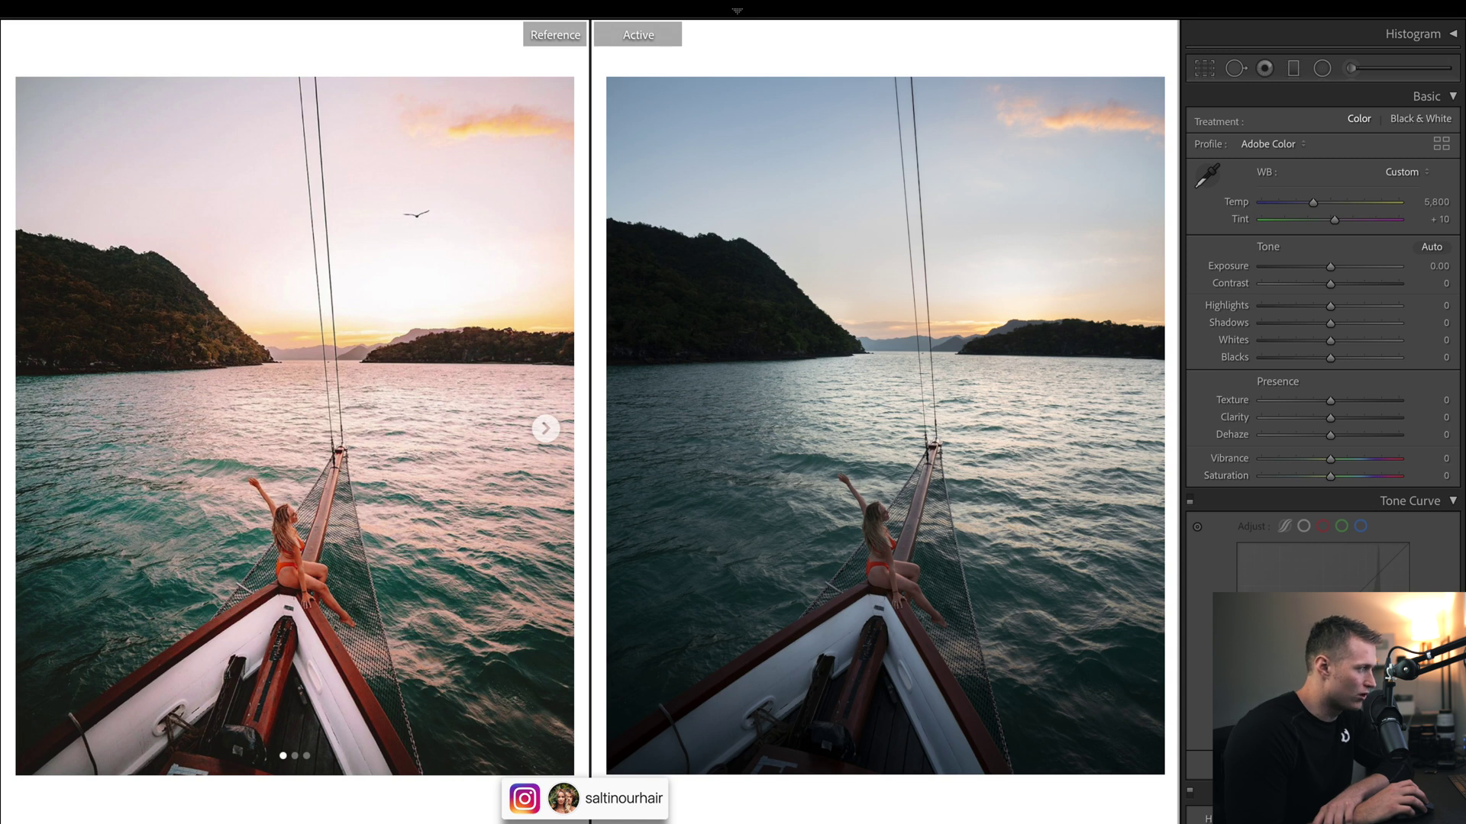
key(ctrl+shift+r)
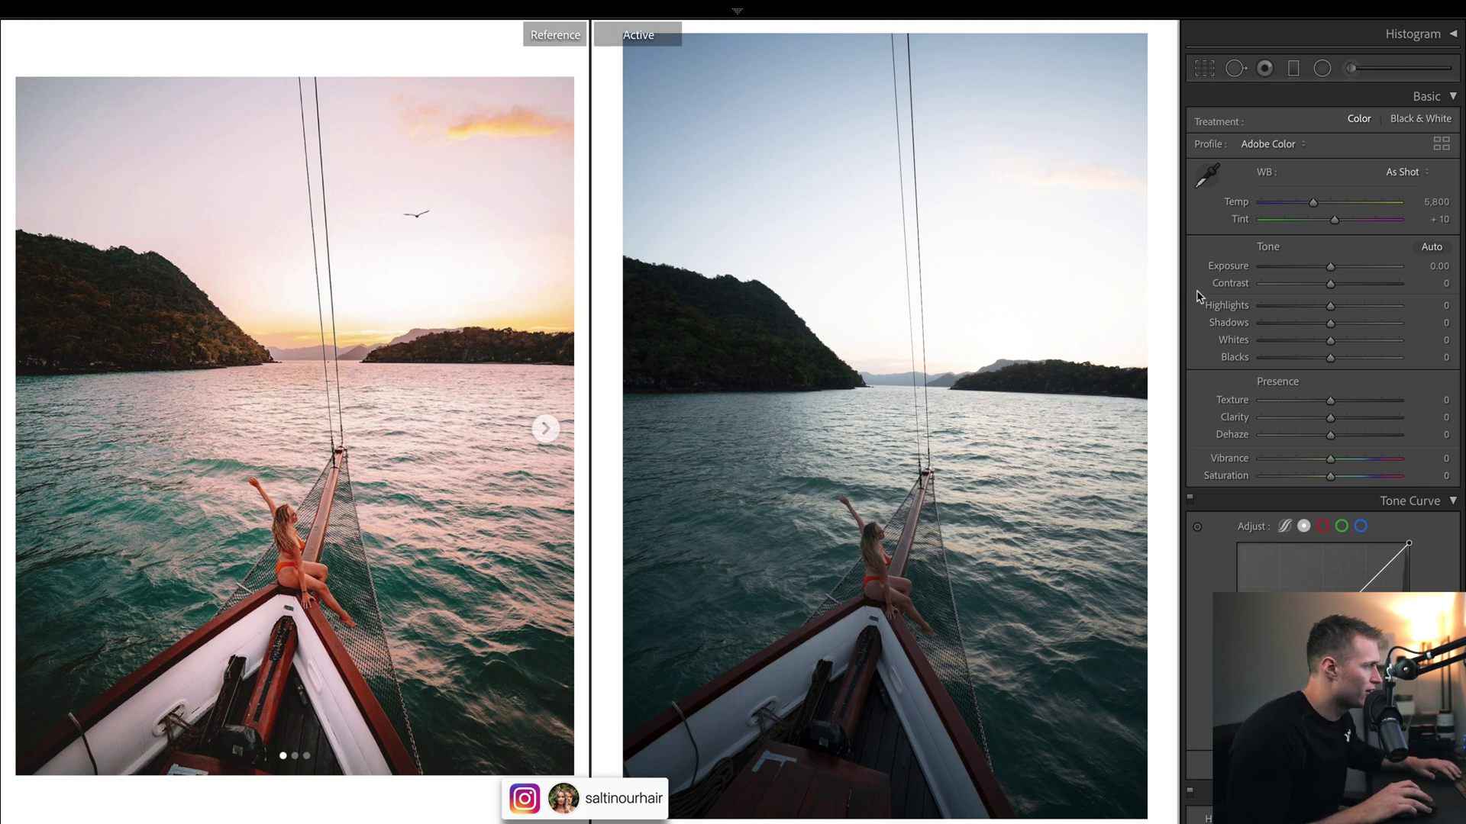
click(1451, 35)
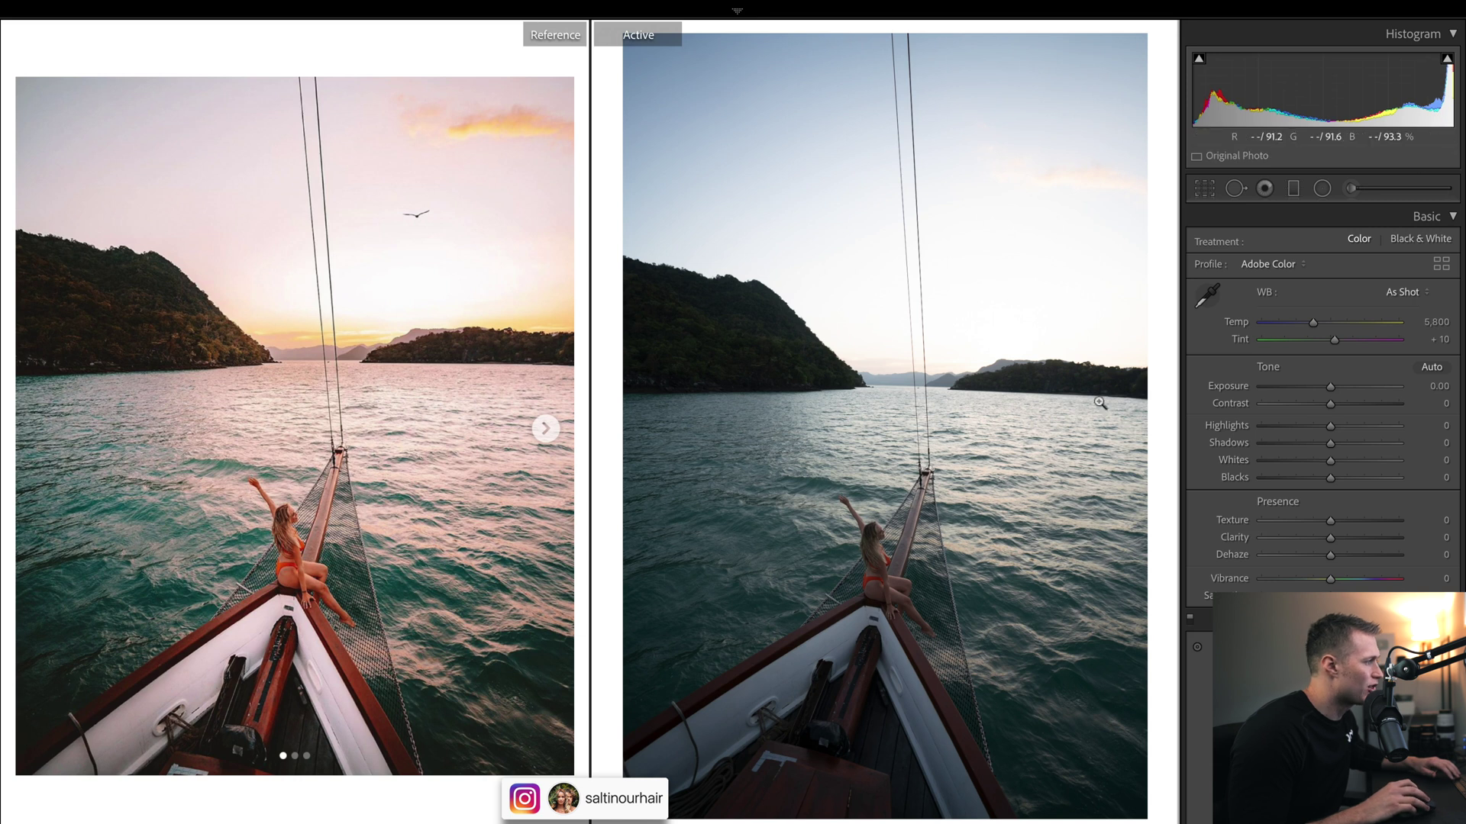
key(ctrl+0)
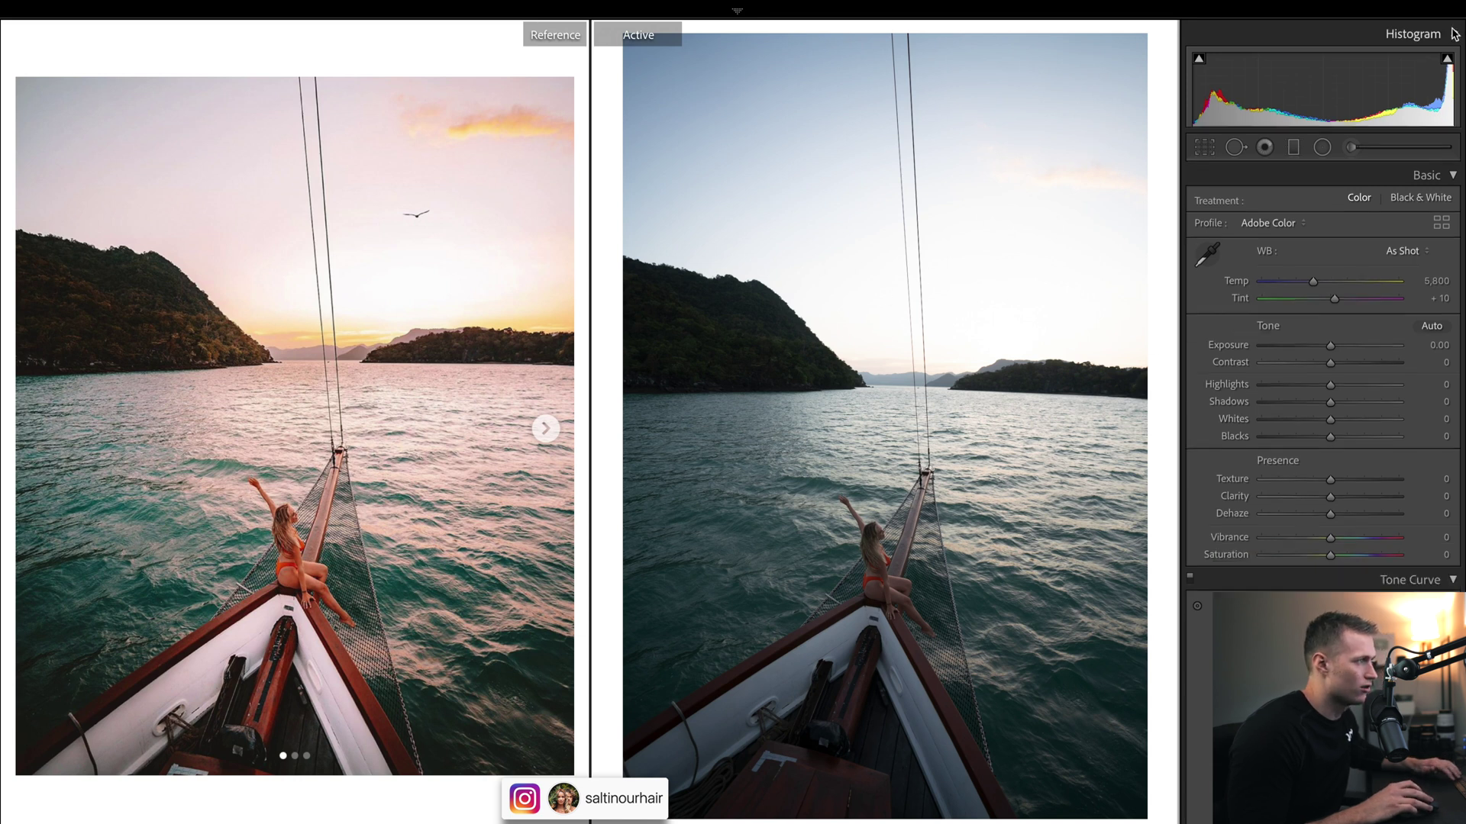
key(ctrl+z)
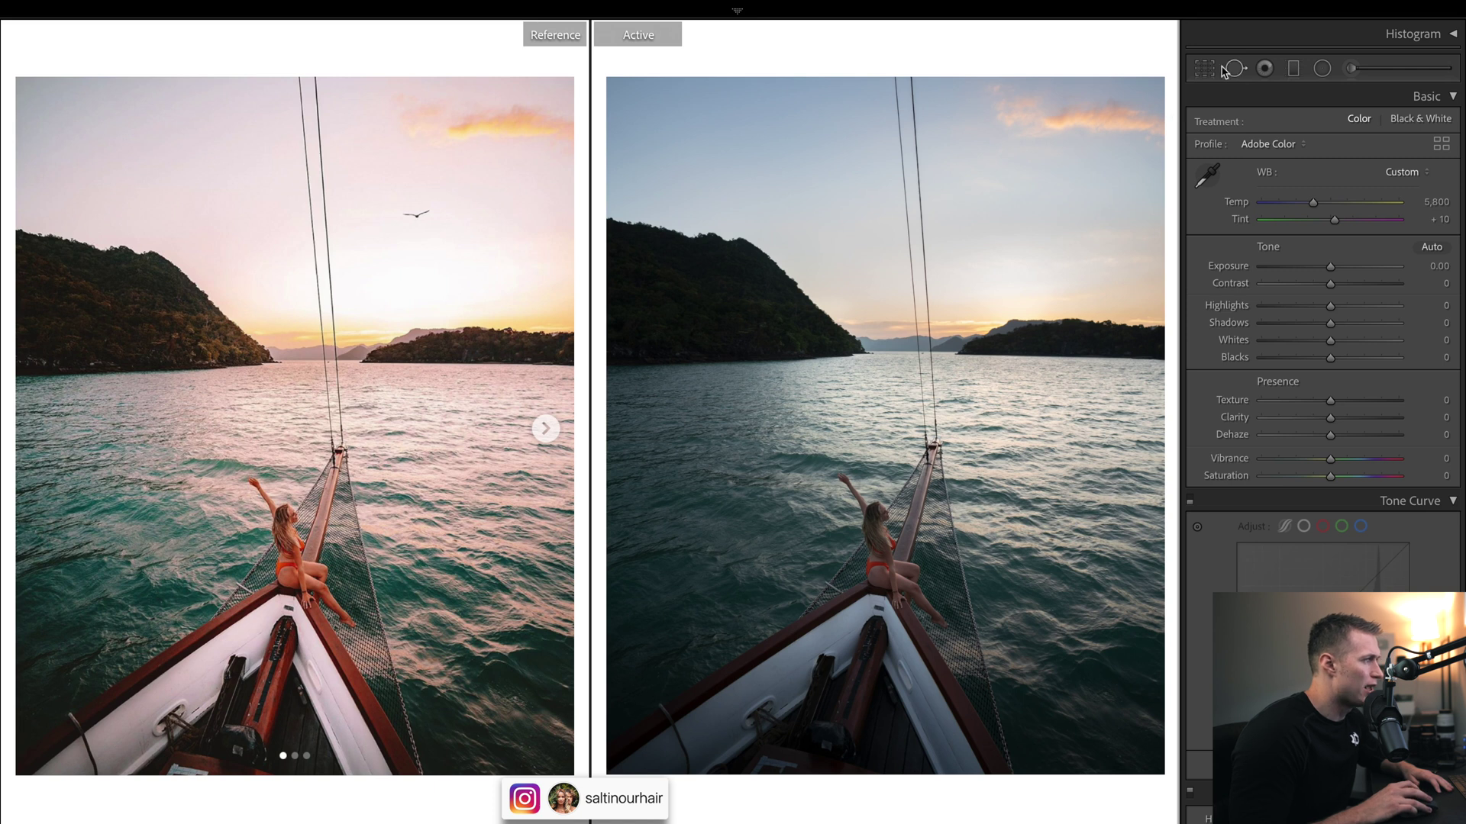
Preview the horizon radial mask without its exposure darkening, then undo the change.
click(1322, 69)
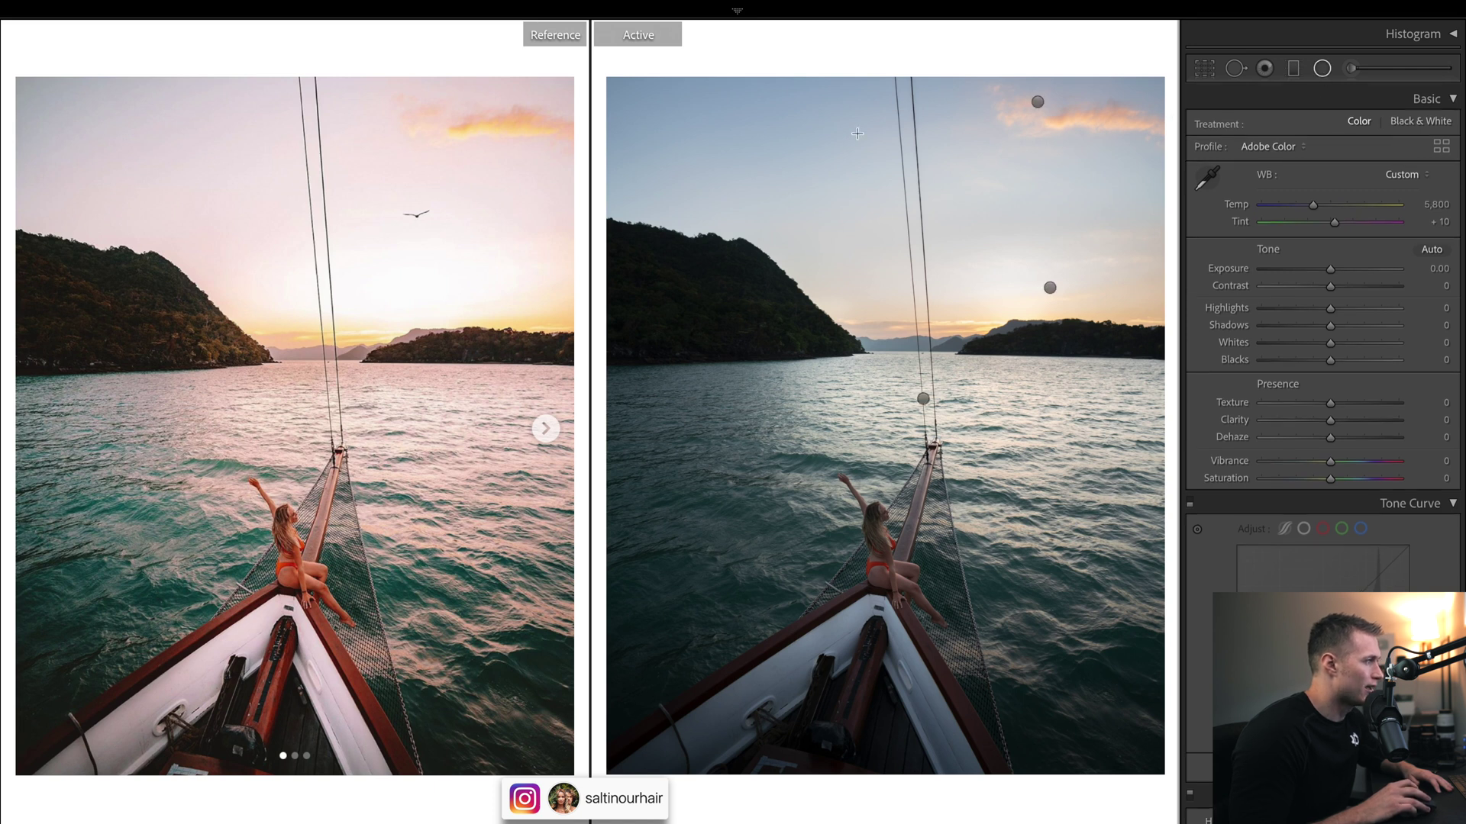
click(1052, 287)
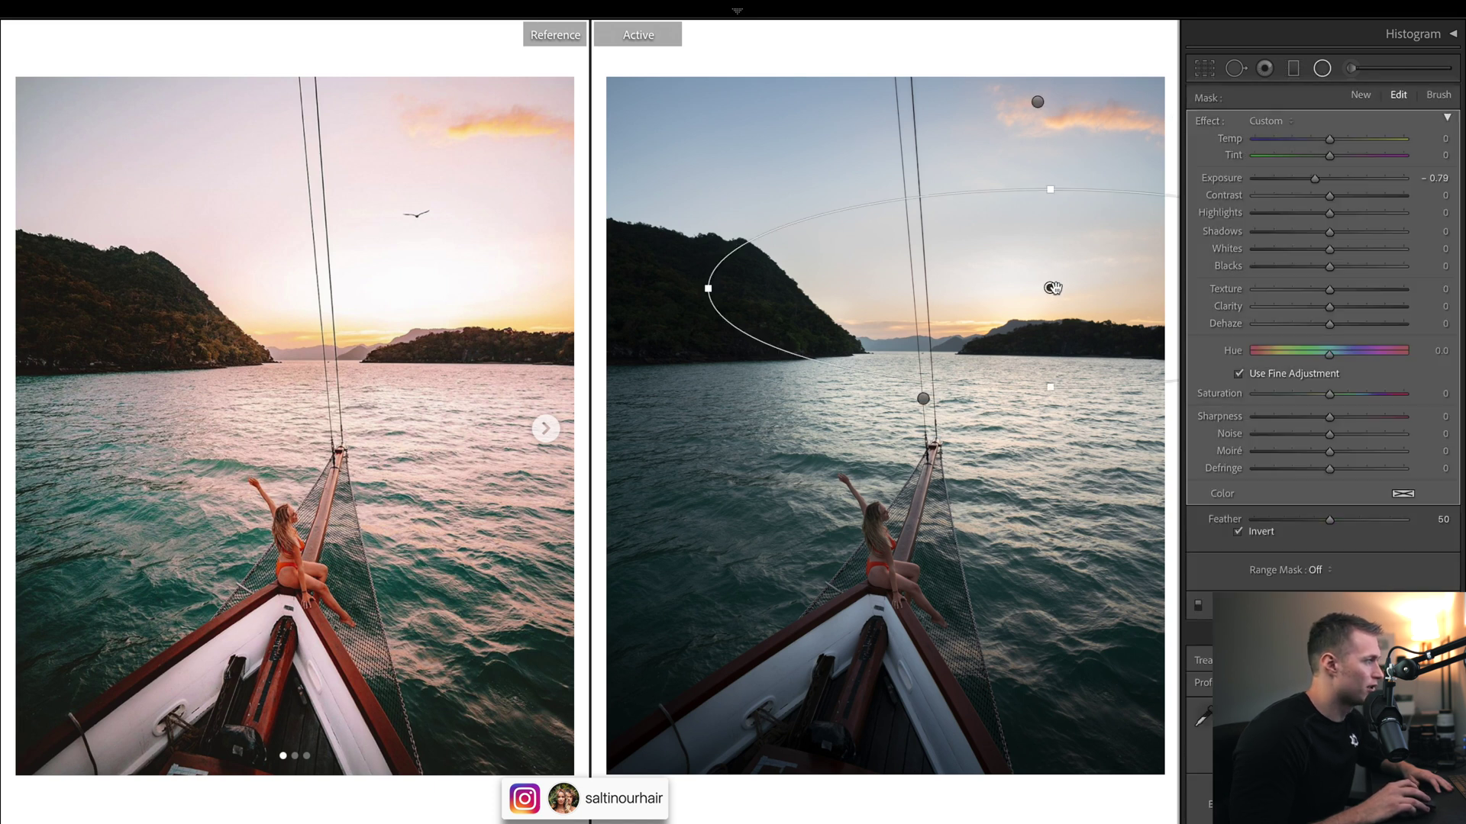
click(1315, 185)
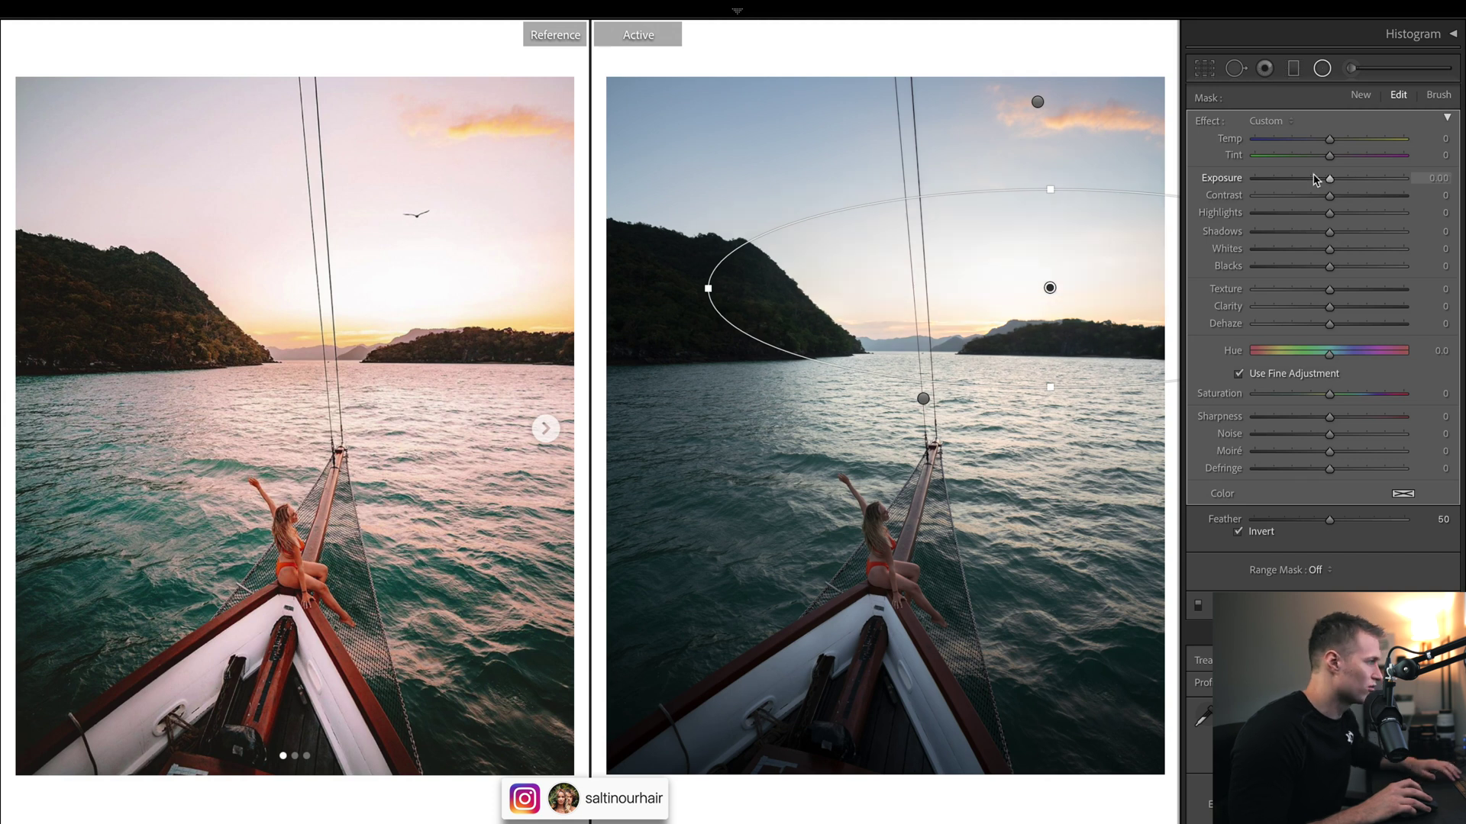
key(ctrl+z)
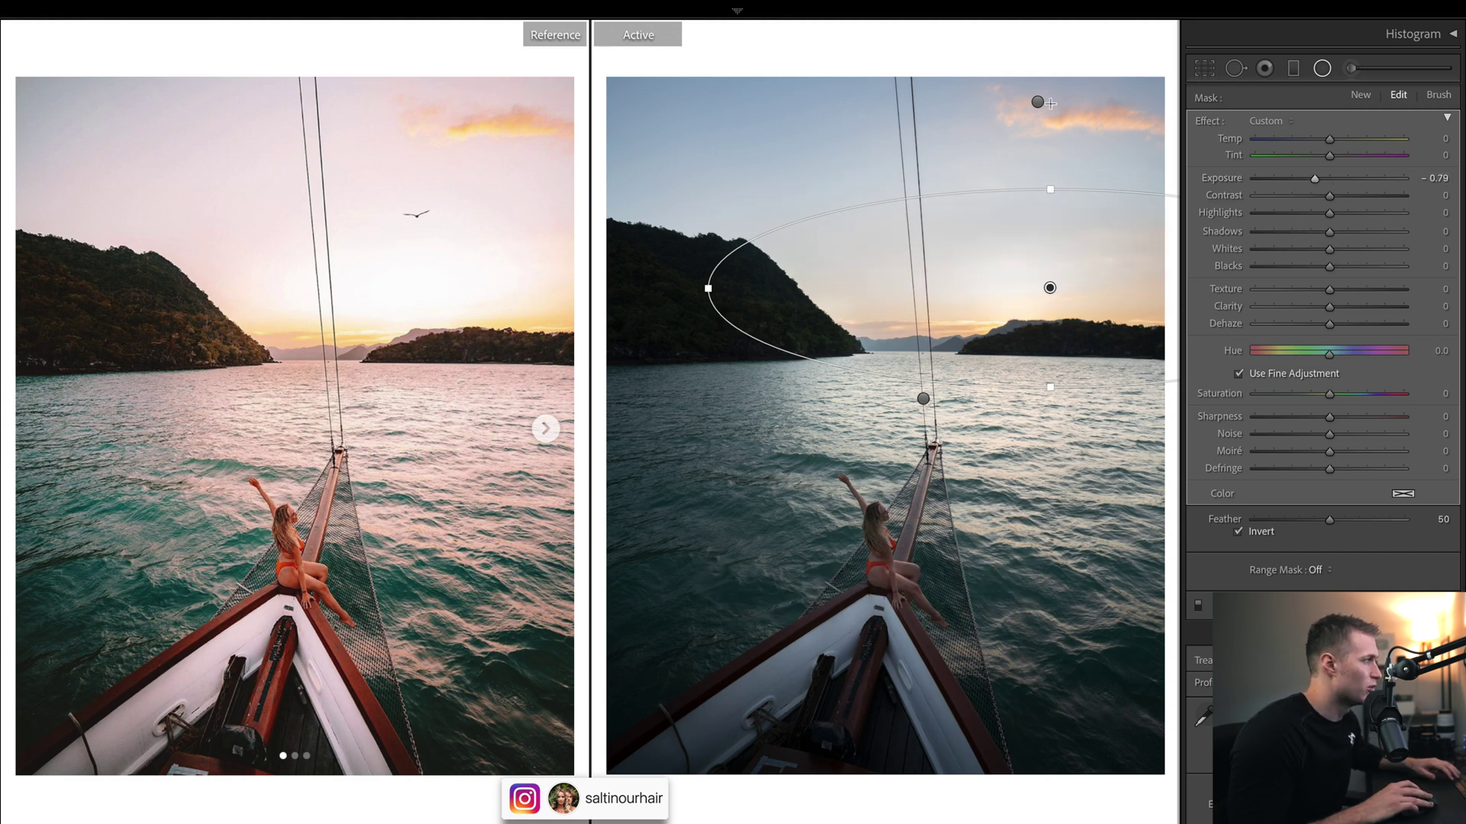
Test the top-cloud radial mask with highlights and exposure zeroed and dehaze maxed, then undo it all.
drag(1036, 104, 601, 426)
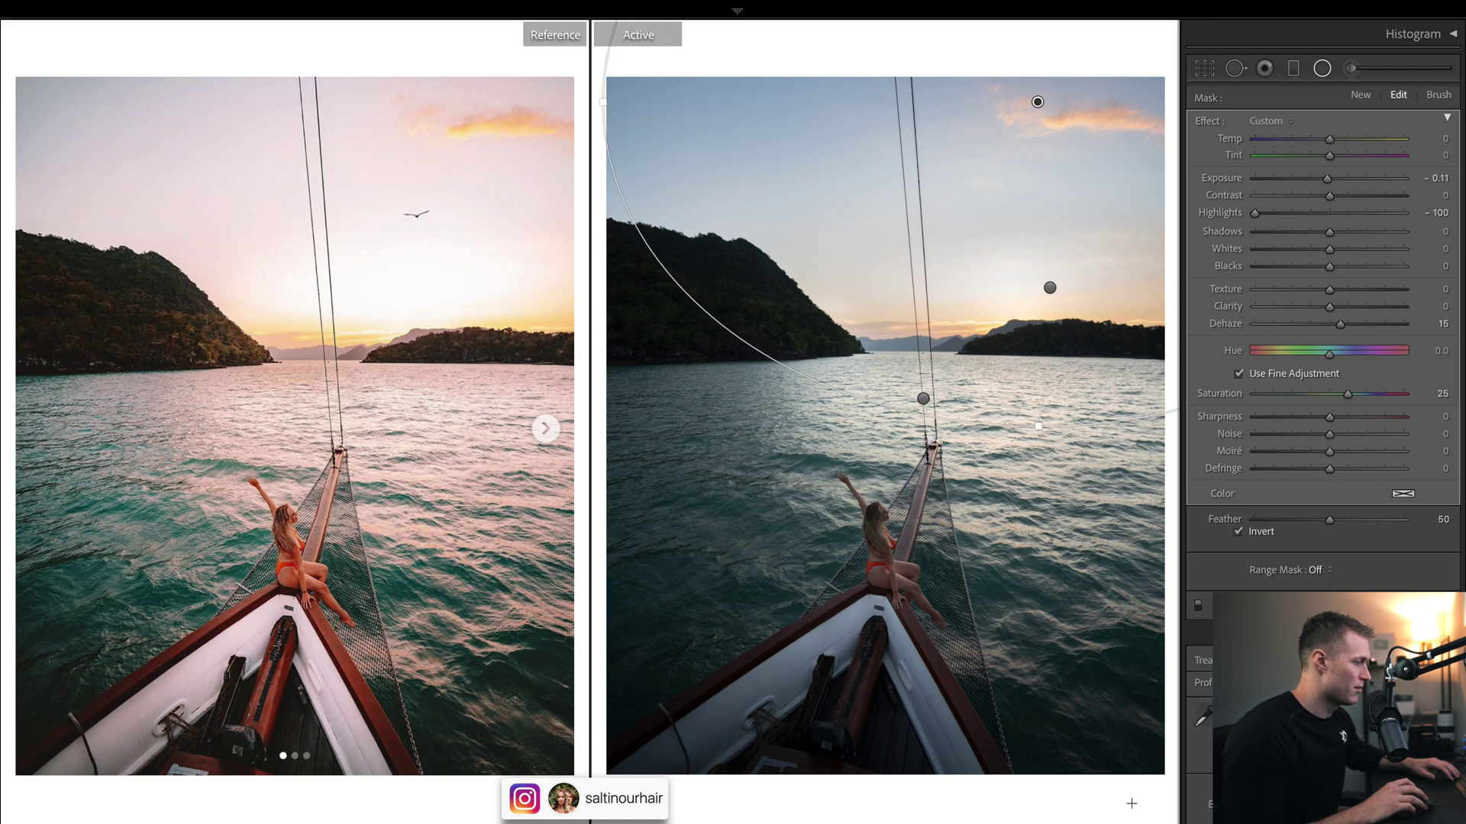
key(d)
click(1322, 68)
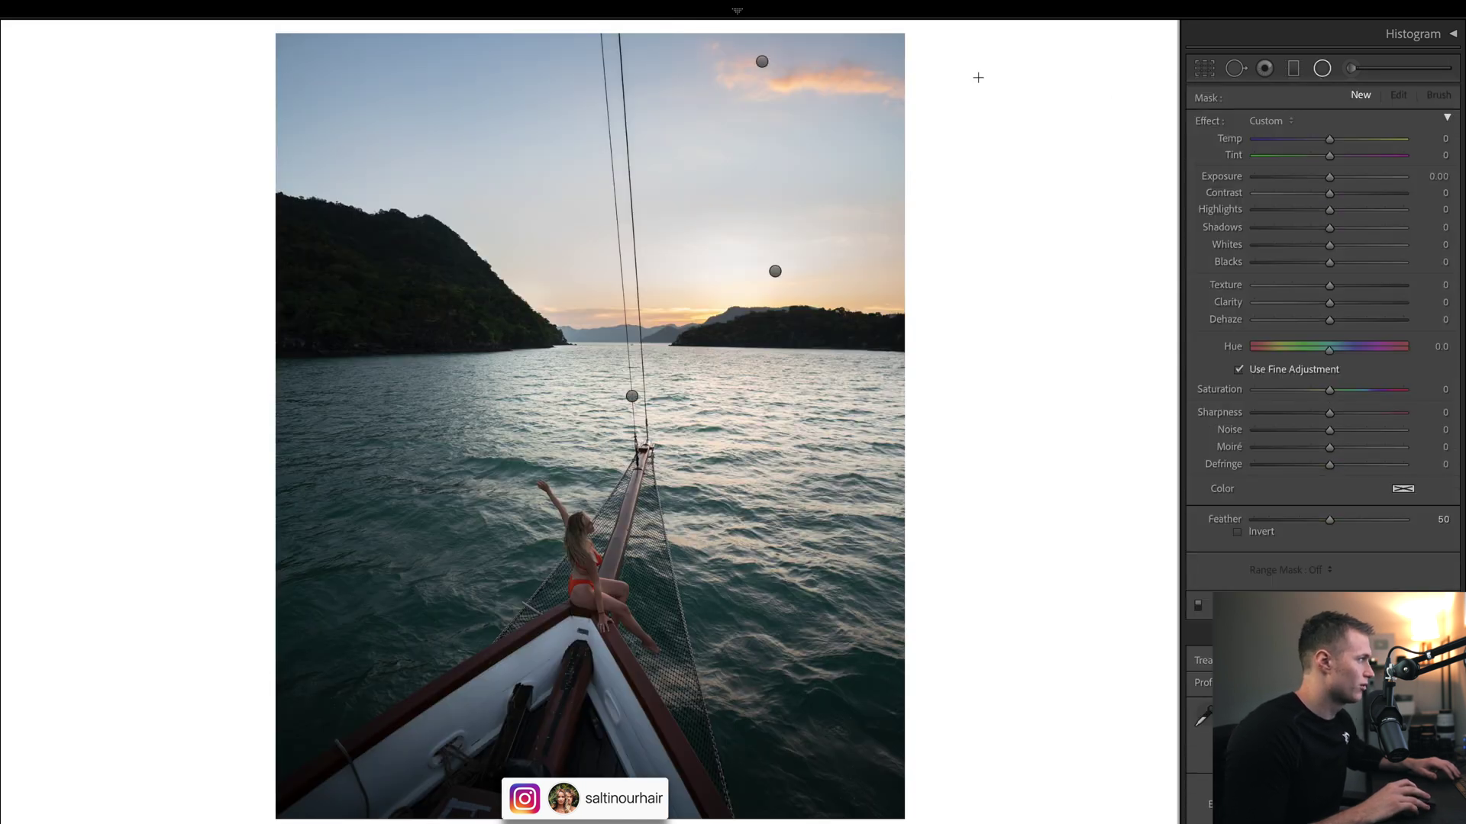
click(763, 61)
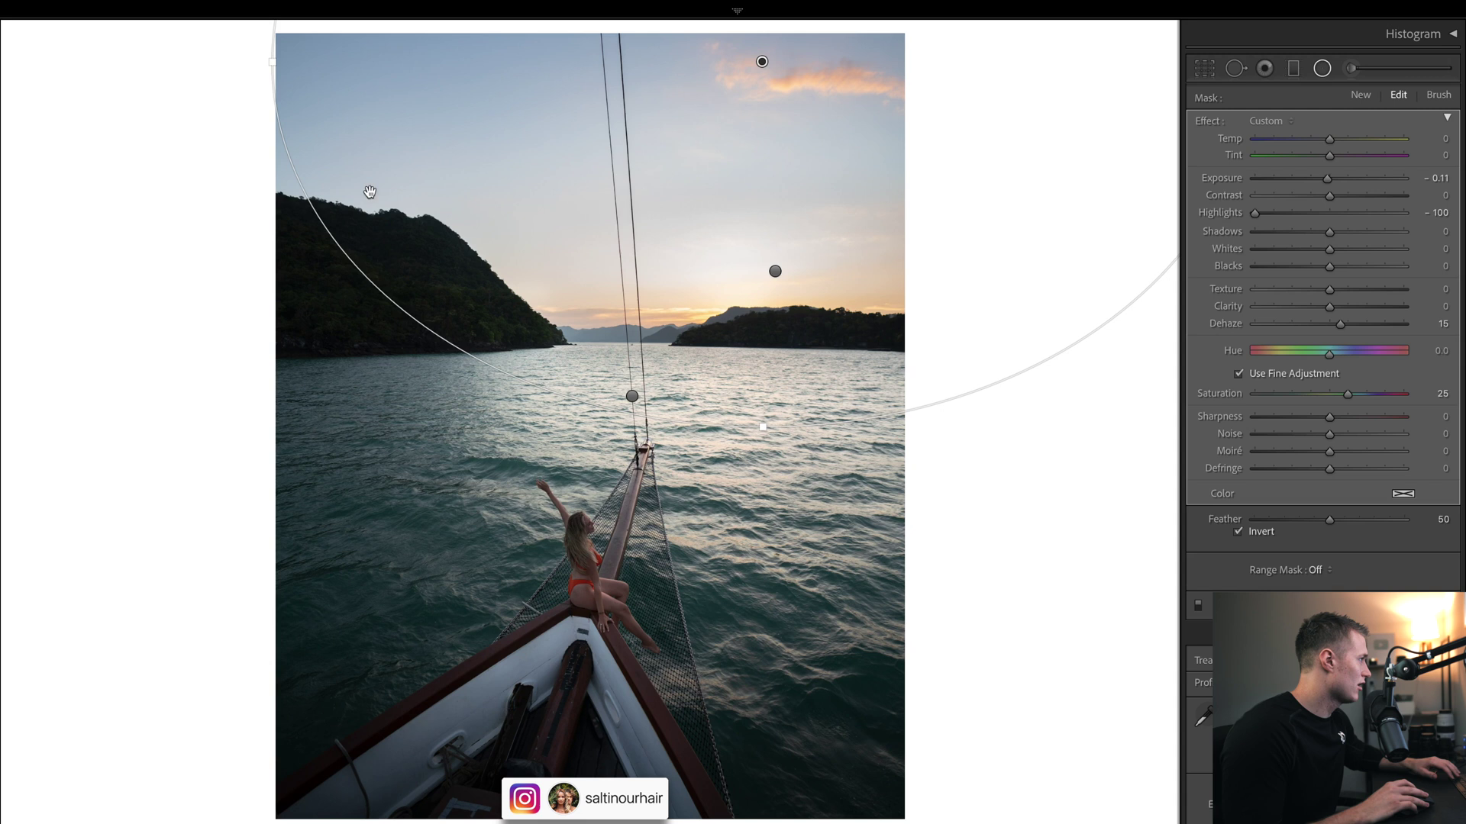
double_click(1255, 215)
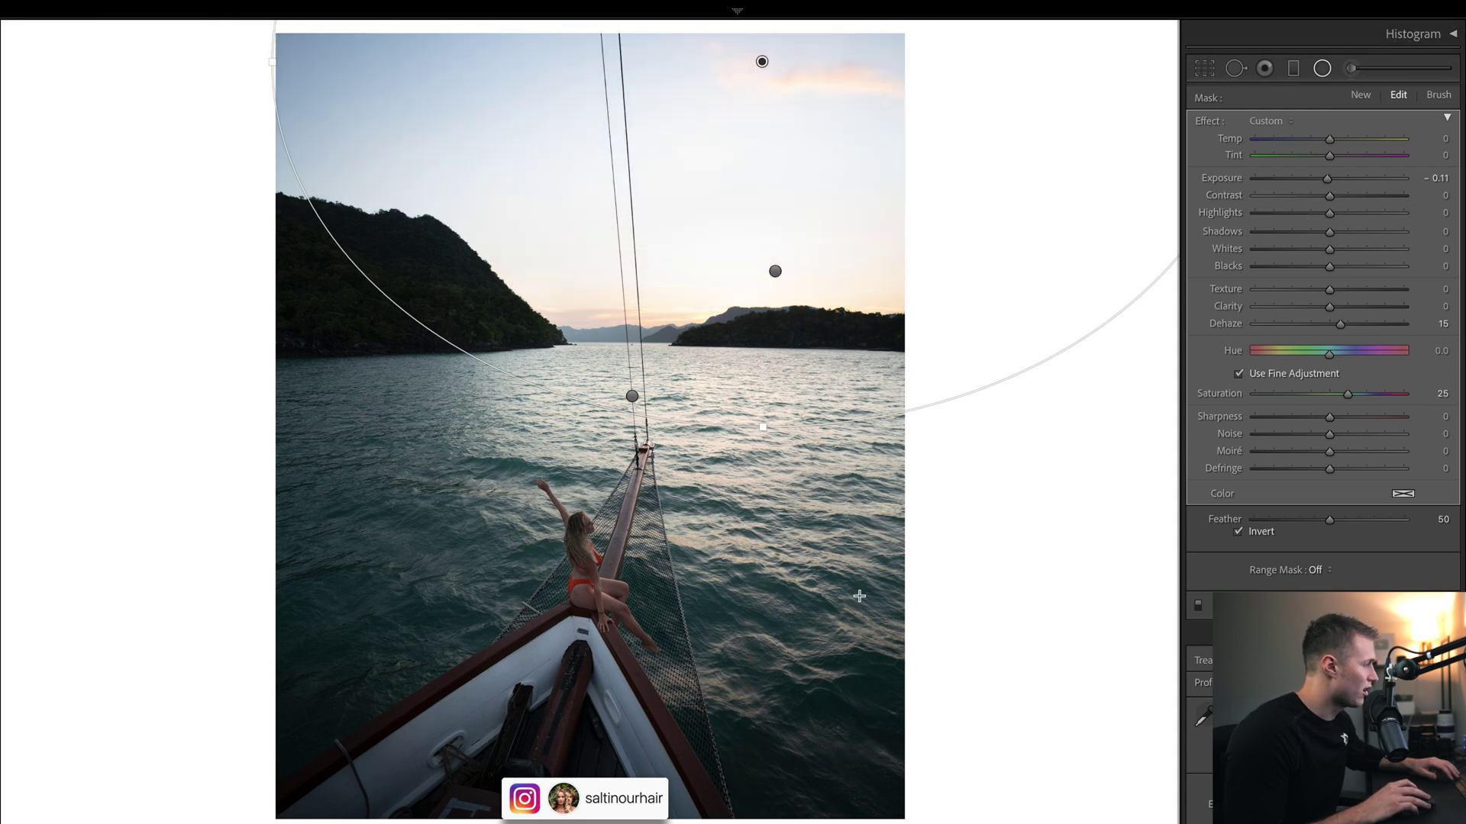
double_click(1327, 183)
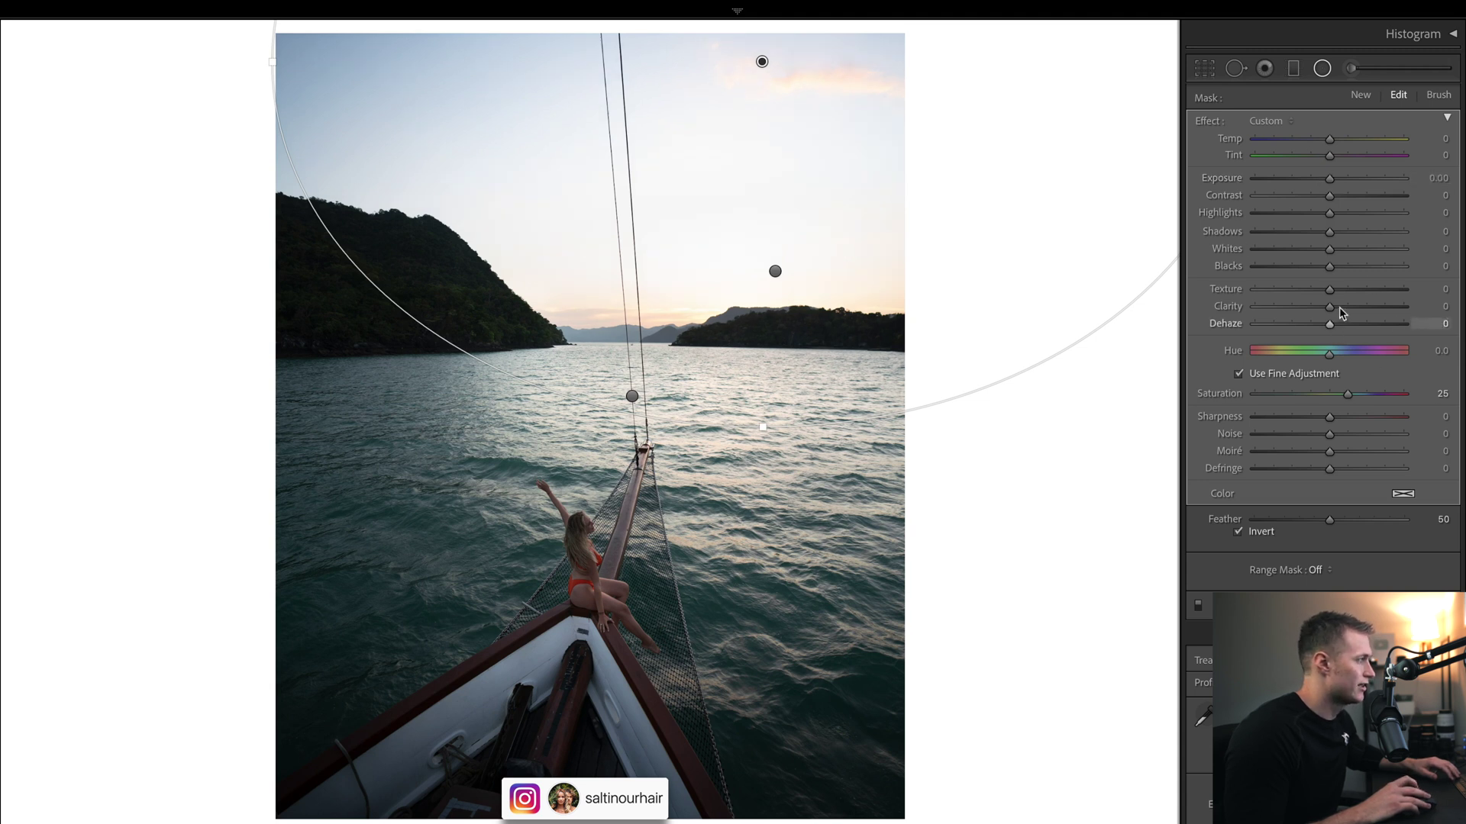
drag(1330, 323, 1413, 324)
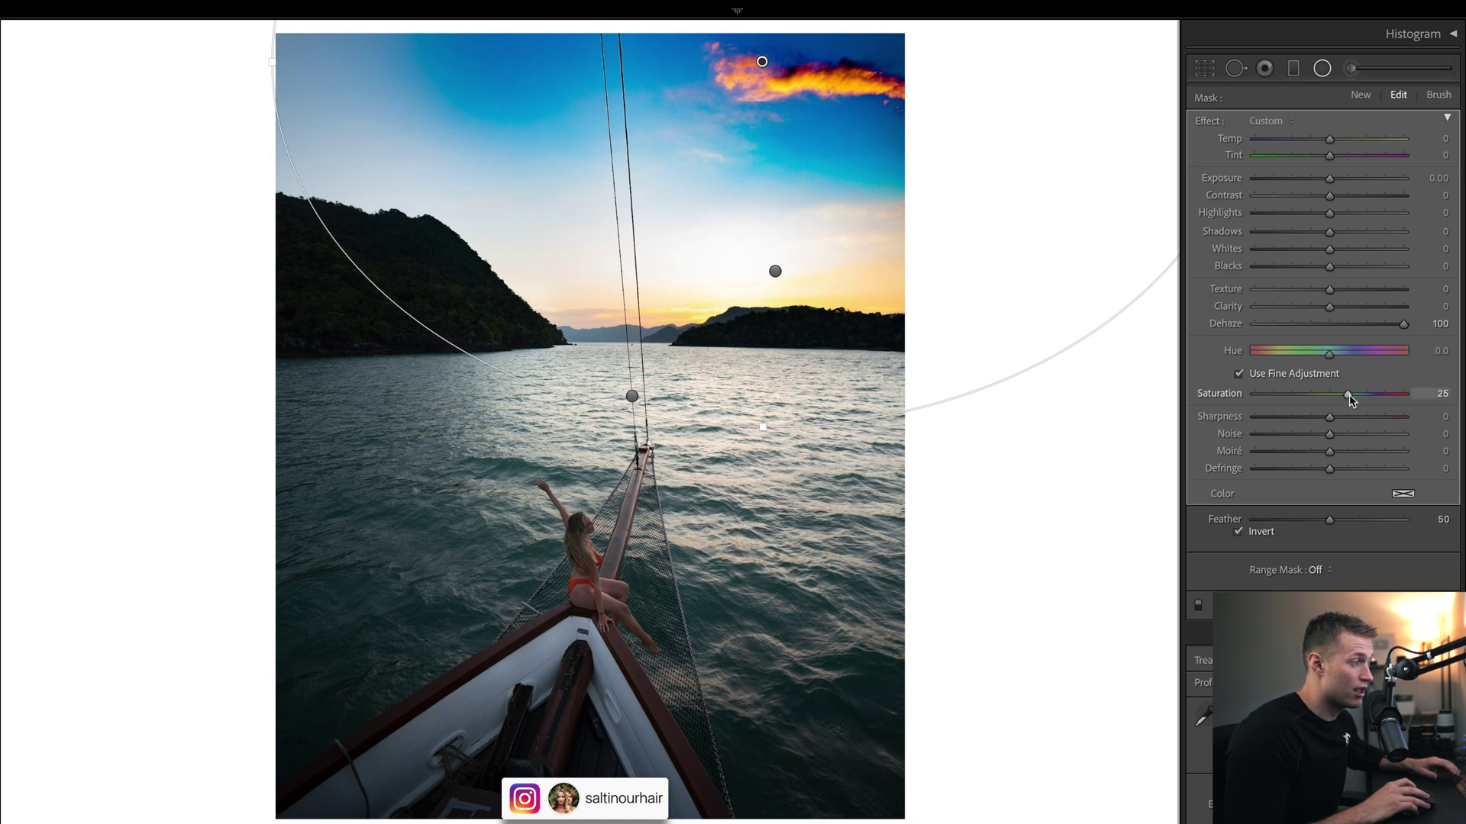
key(ctrl+z)
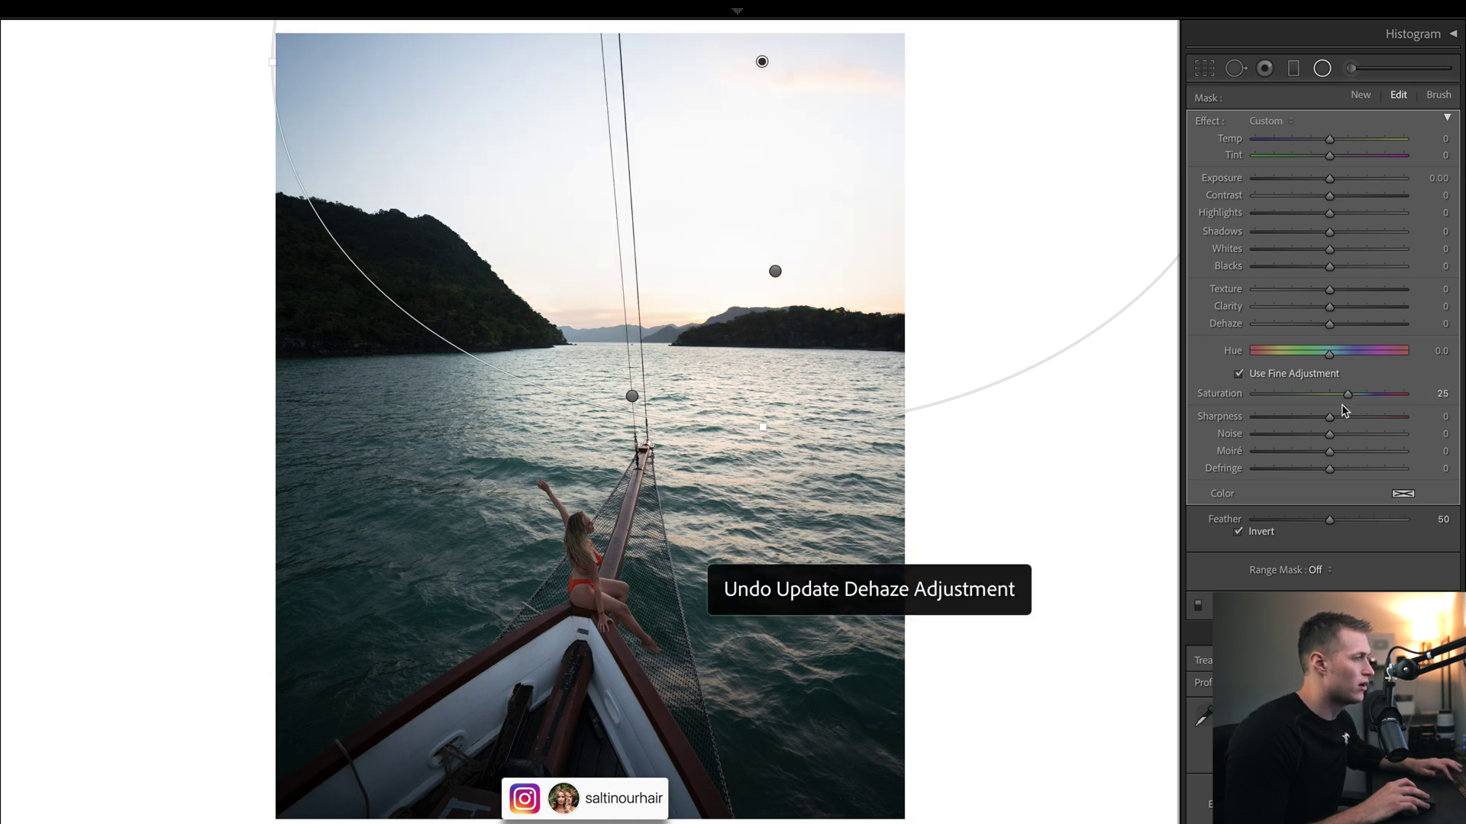
key(ctrl+z)
key(ctrl+z)
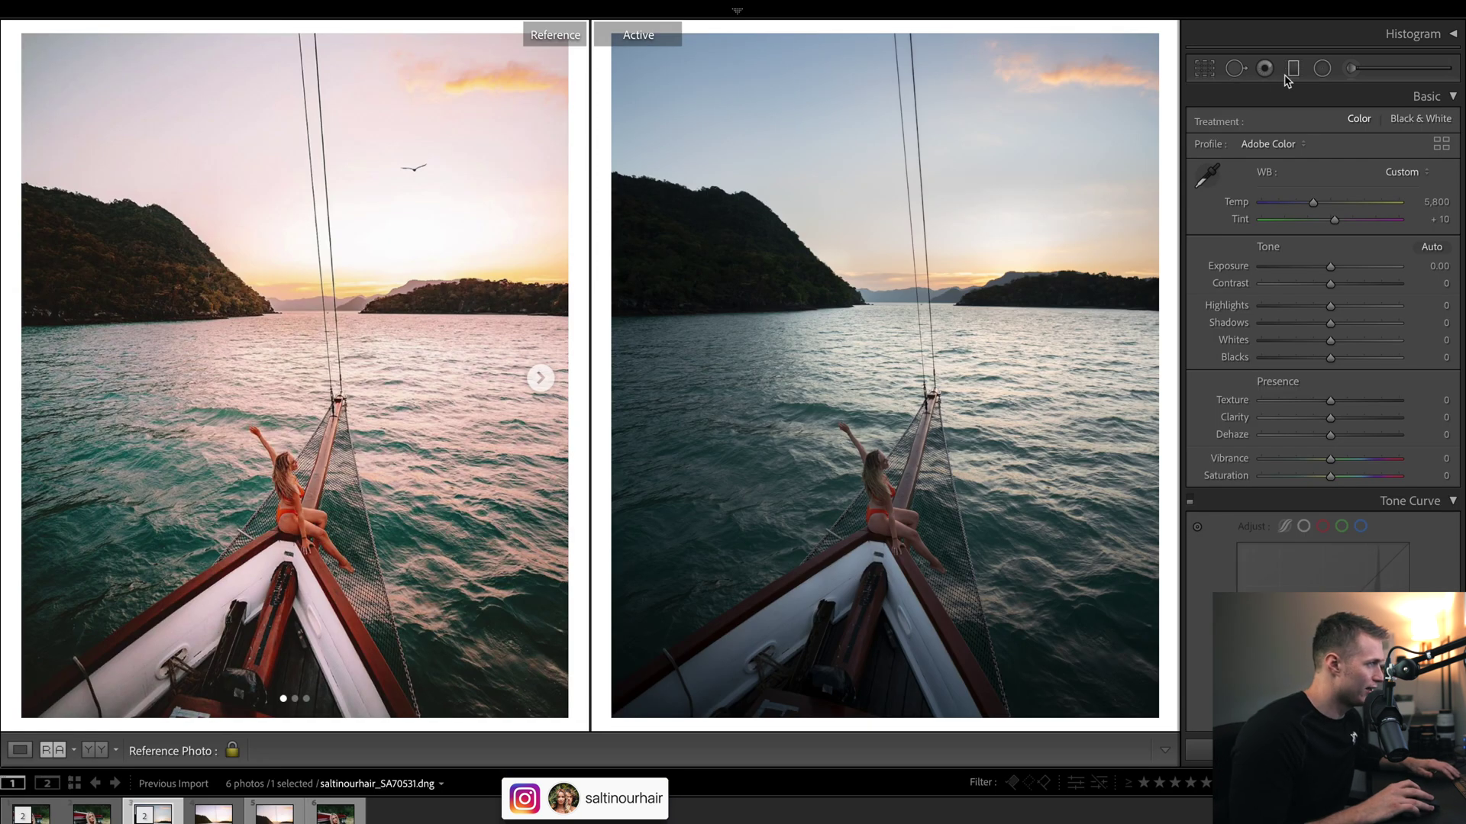
Add two graduated filters darkening the left side and the foreground of the boat photo.
key(m)
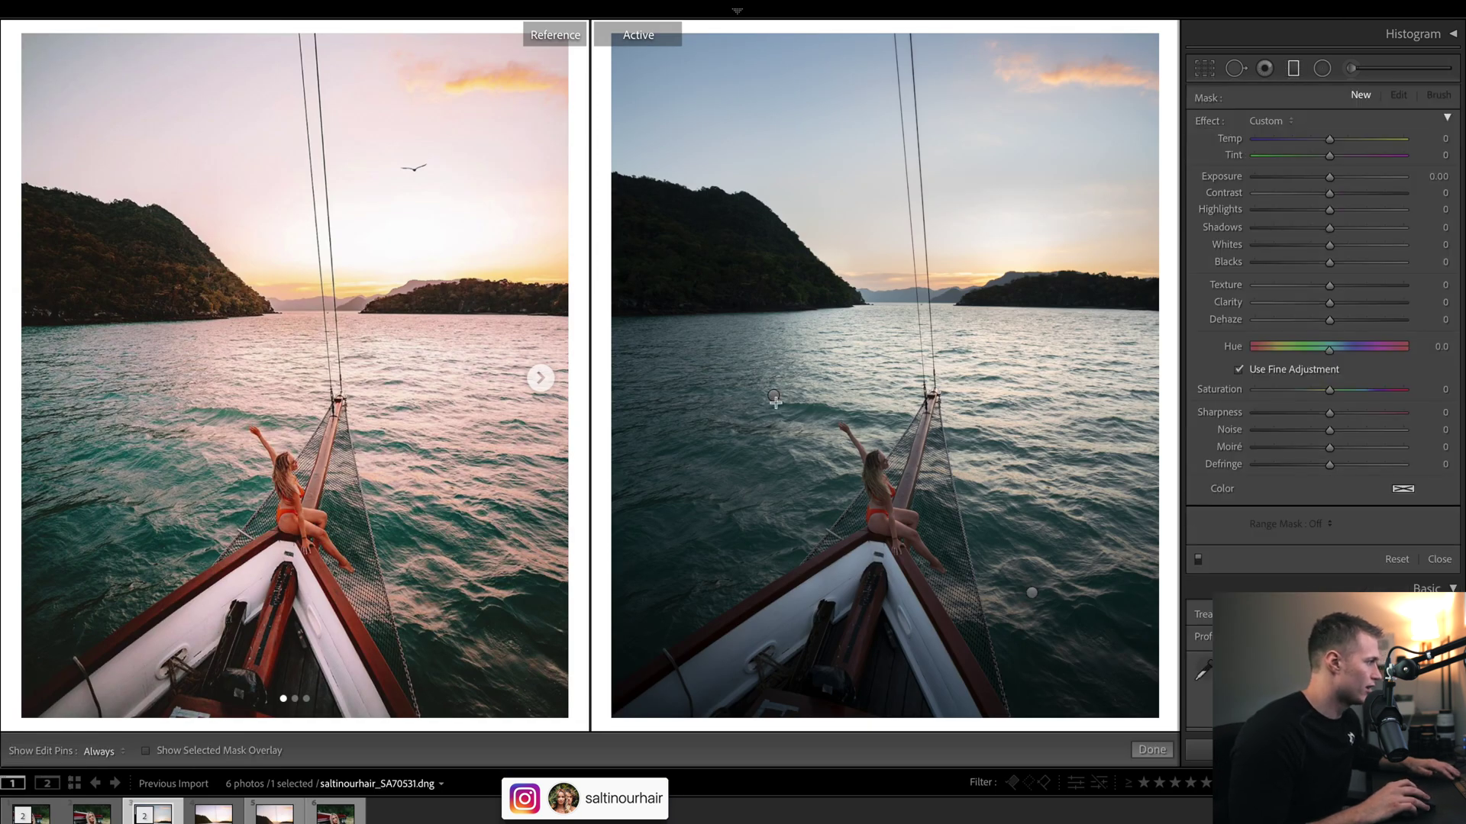
drag(774, 399, 805, 404)
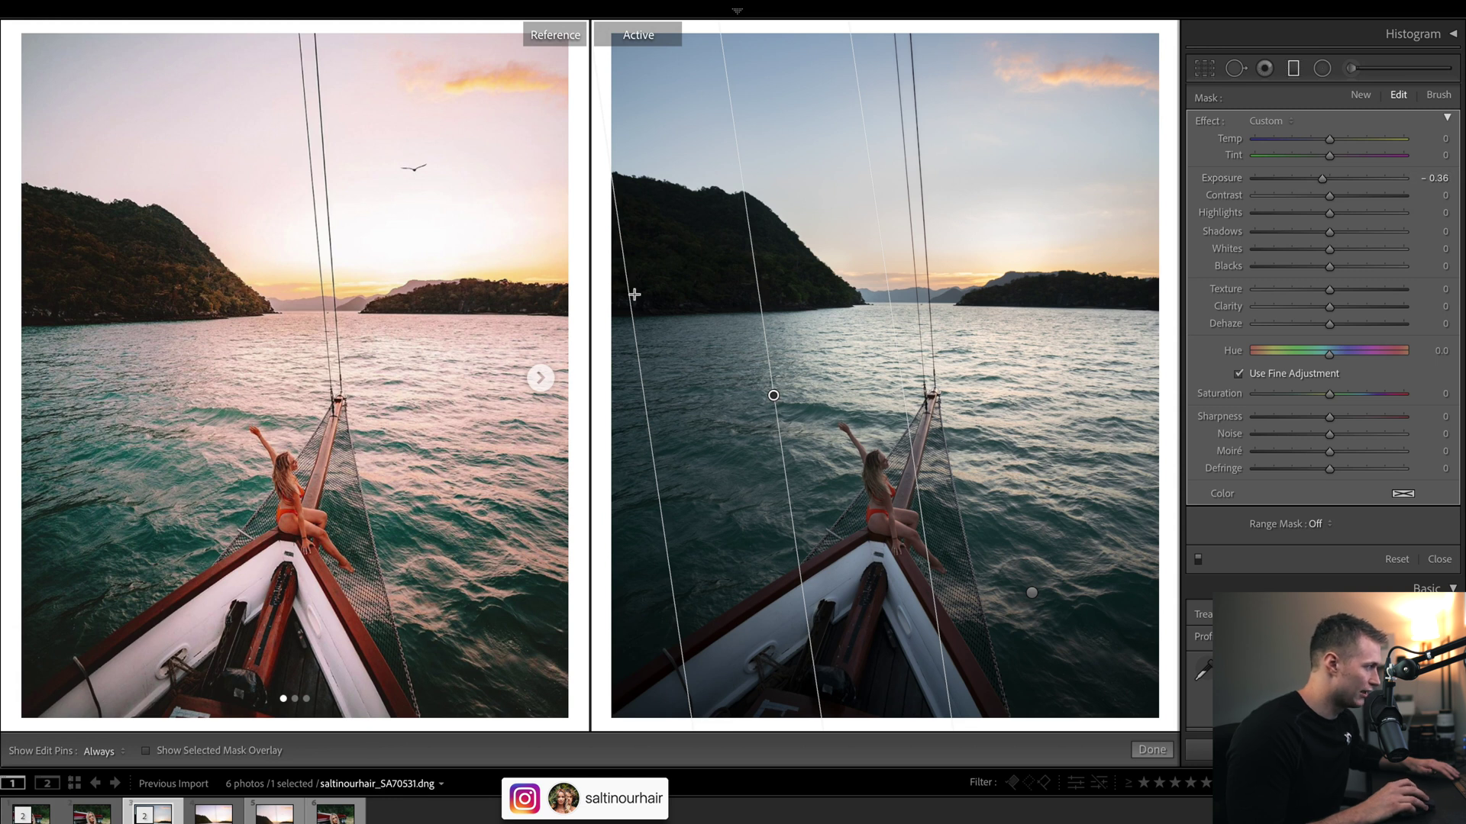
drag(1025, 487, 1032, 700)
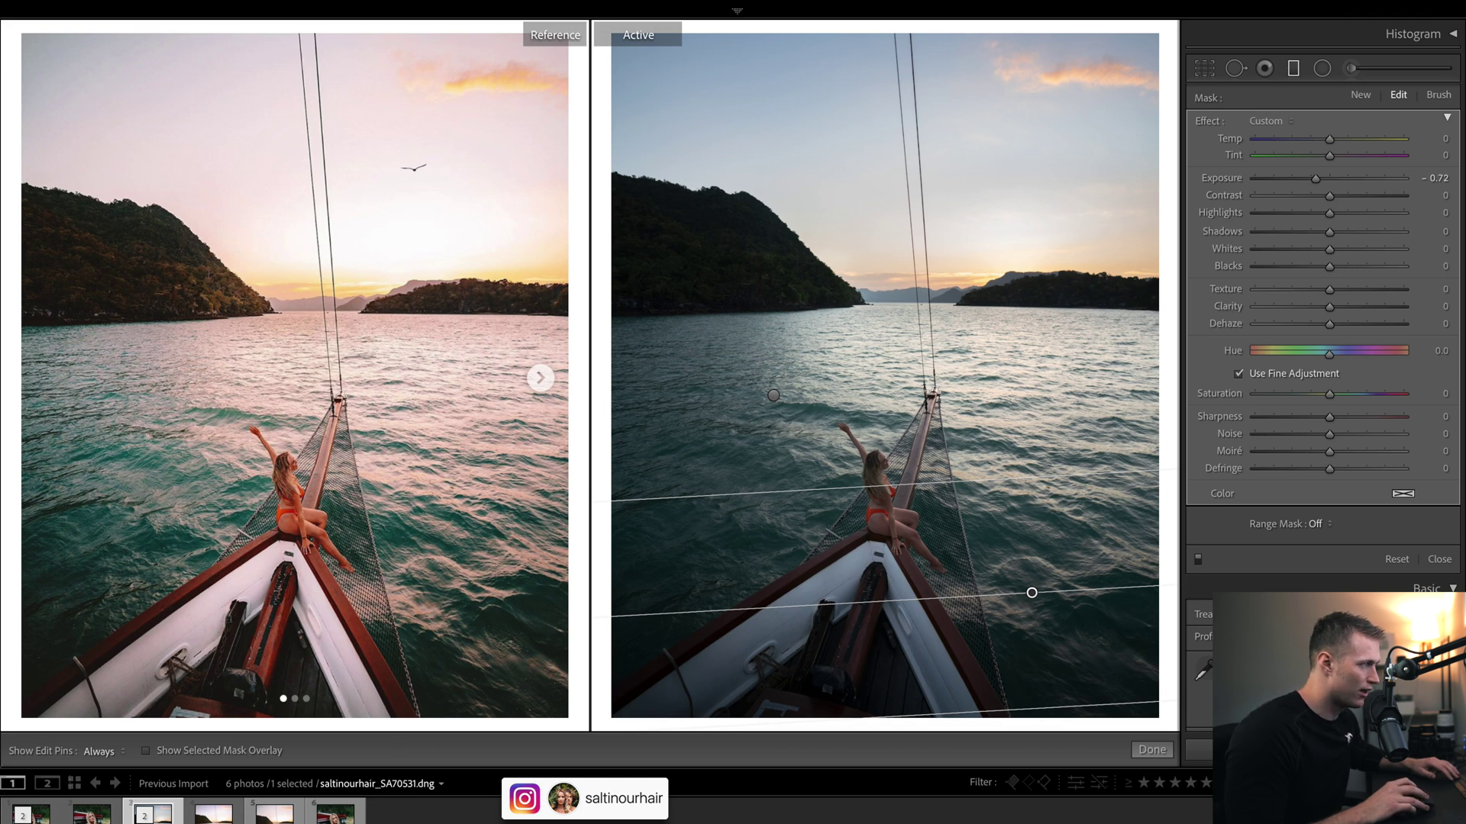
key(m)
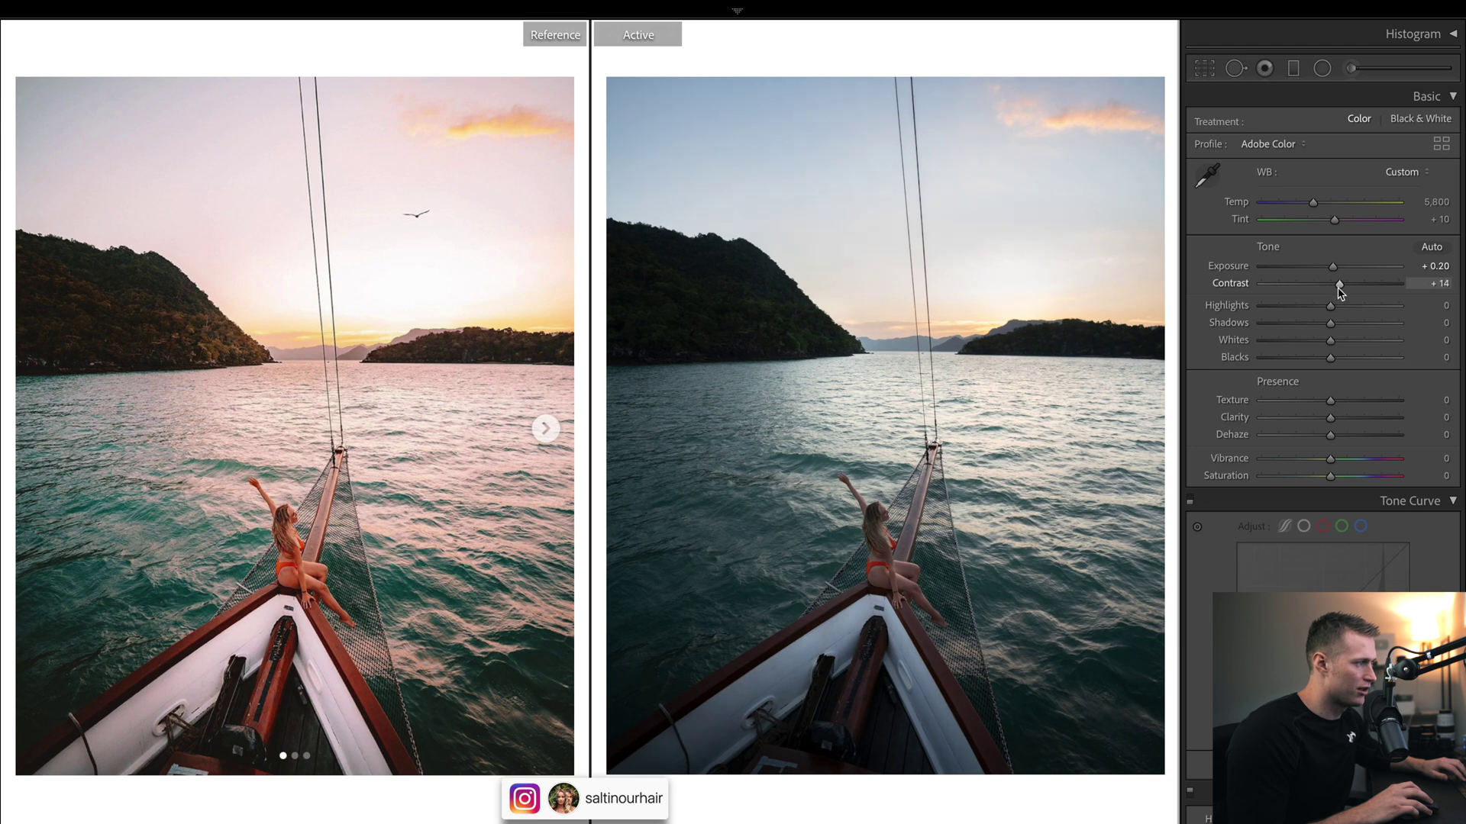
Raise Contrast to +17, lift Shadows to +68 and darken the tone curve's shadow point.
drag(1335, 293, 1345, 298)
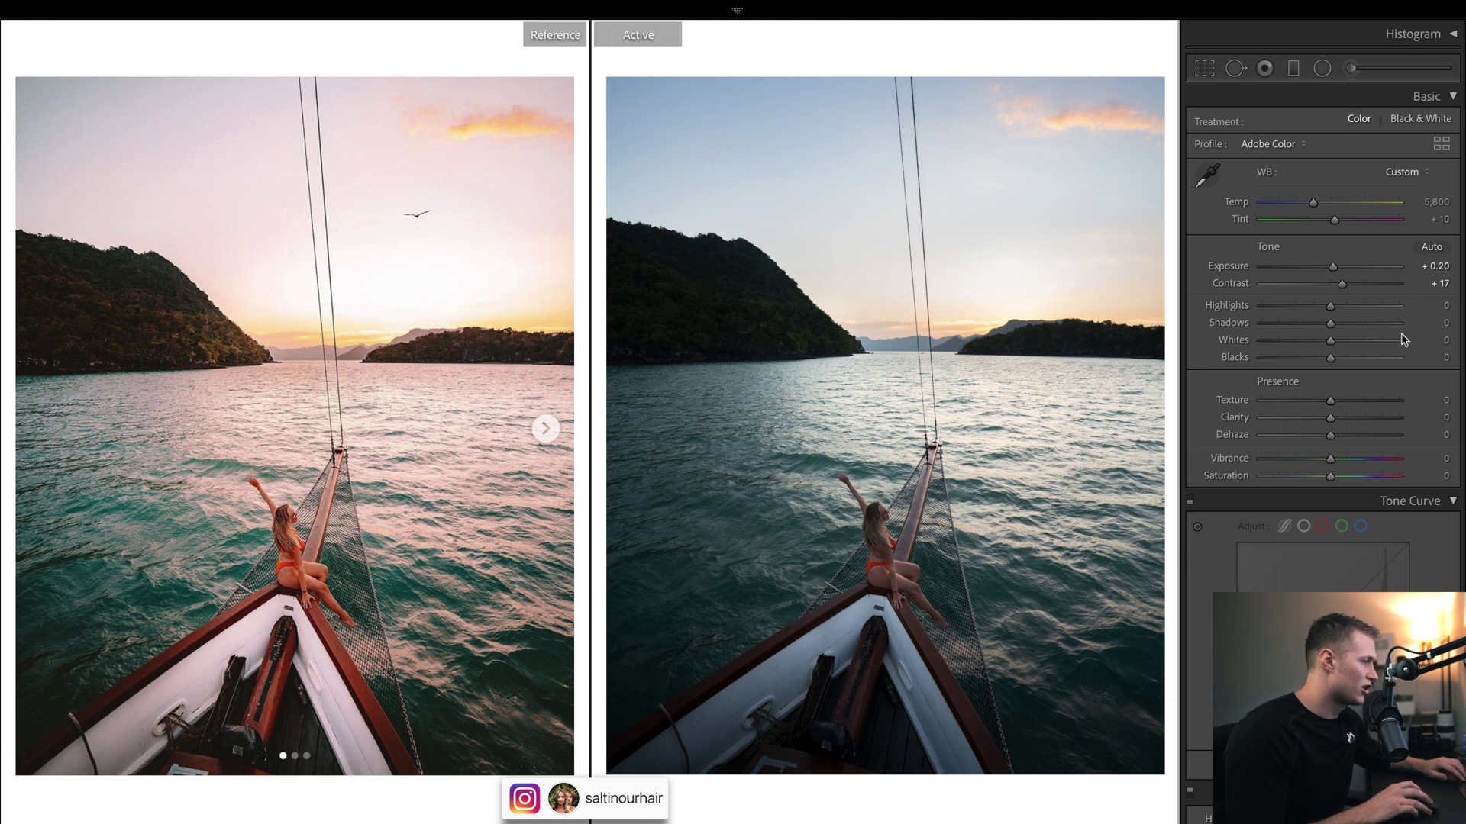
click(1377, 326)
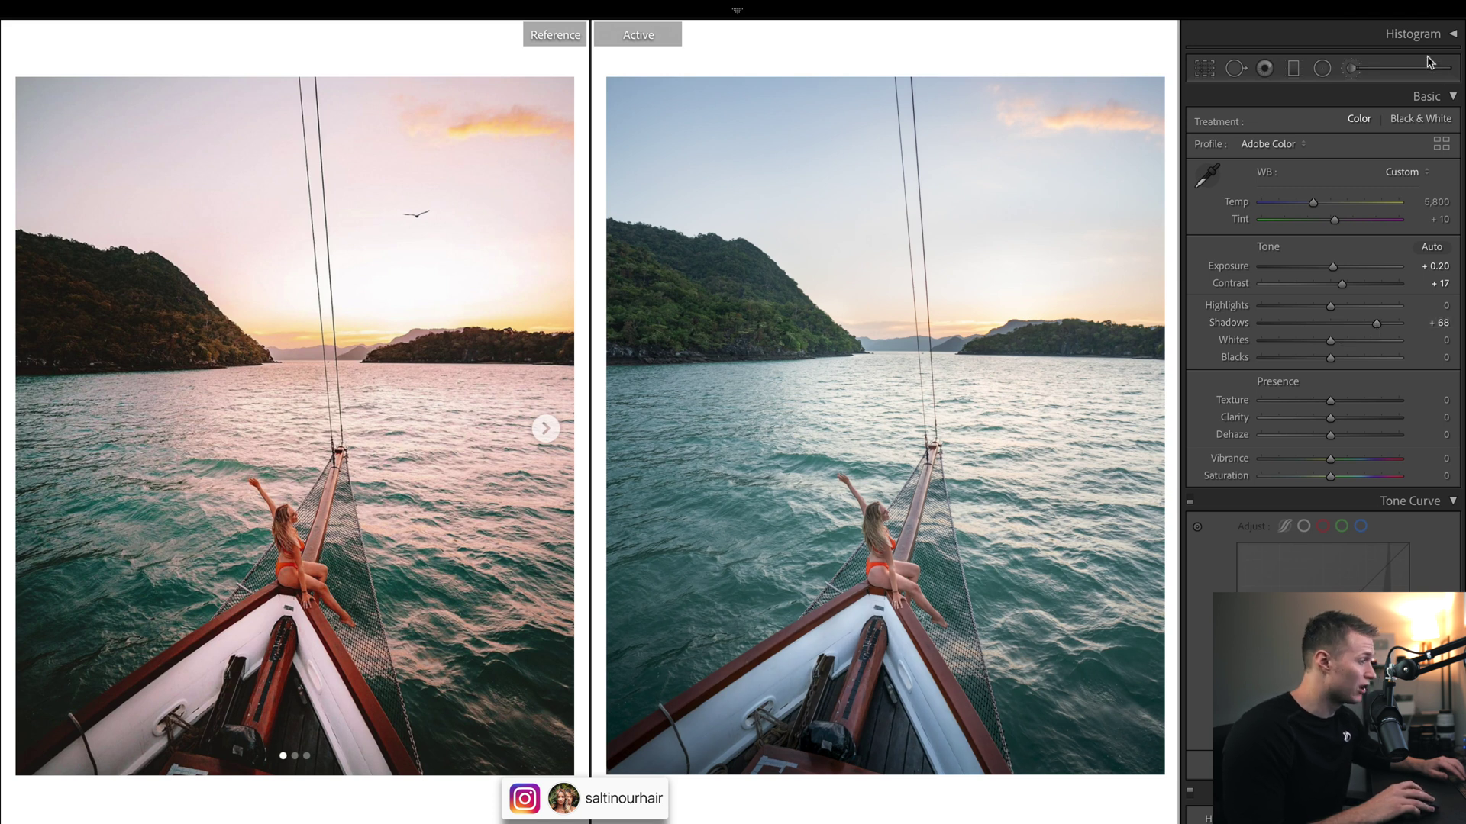
drag(1262, 675, 1262, 688)
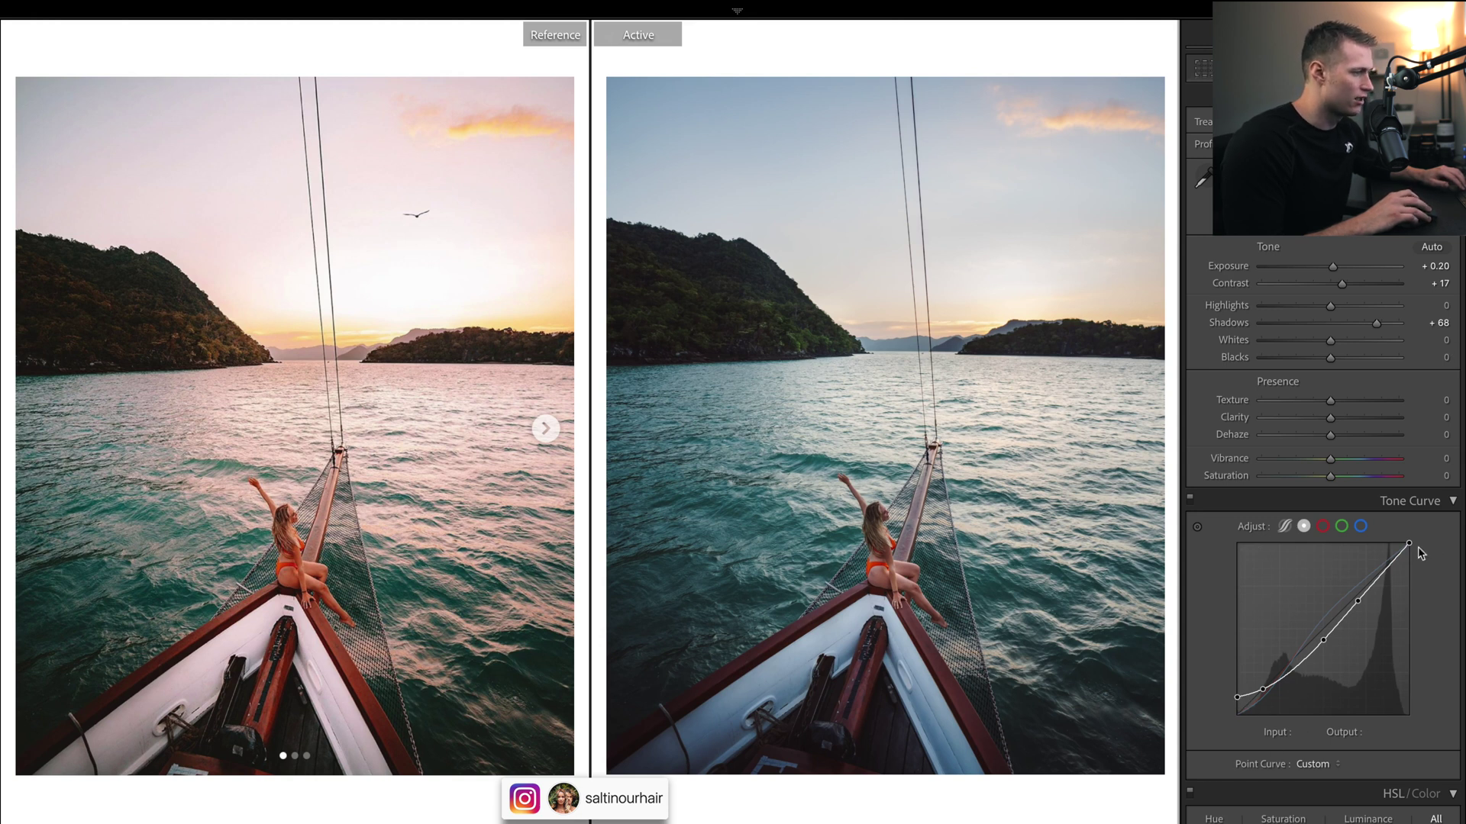
Inspect the tone curve's red, green and blue channels in turn.
click(1323, 527)
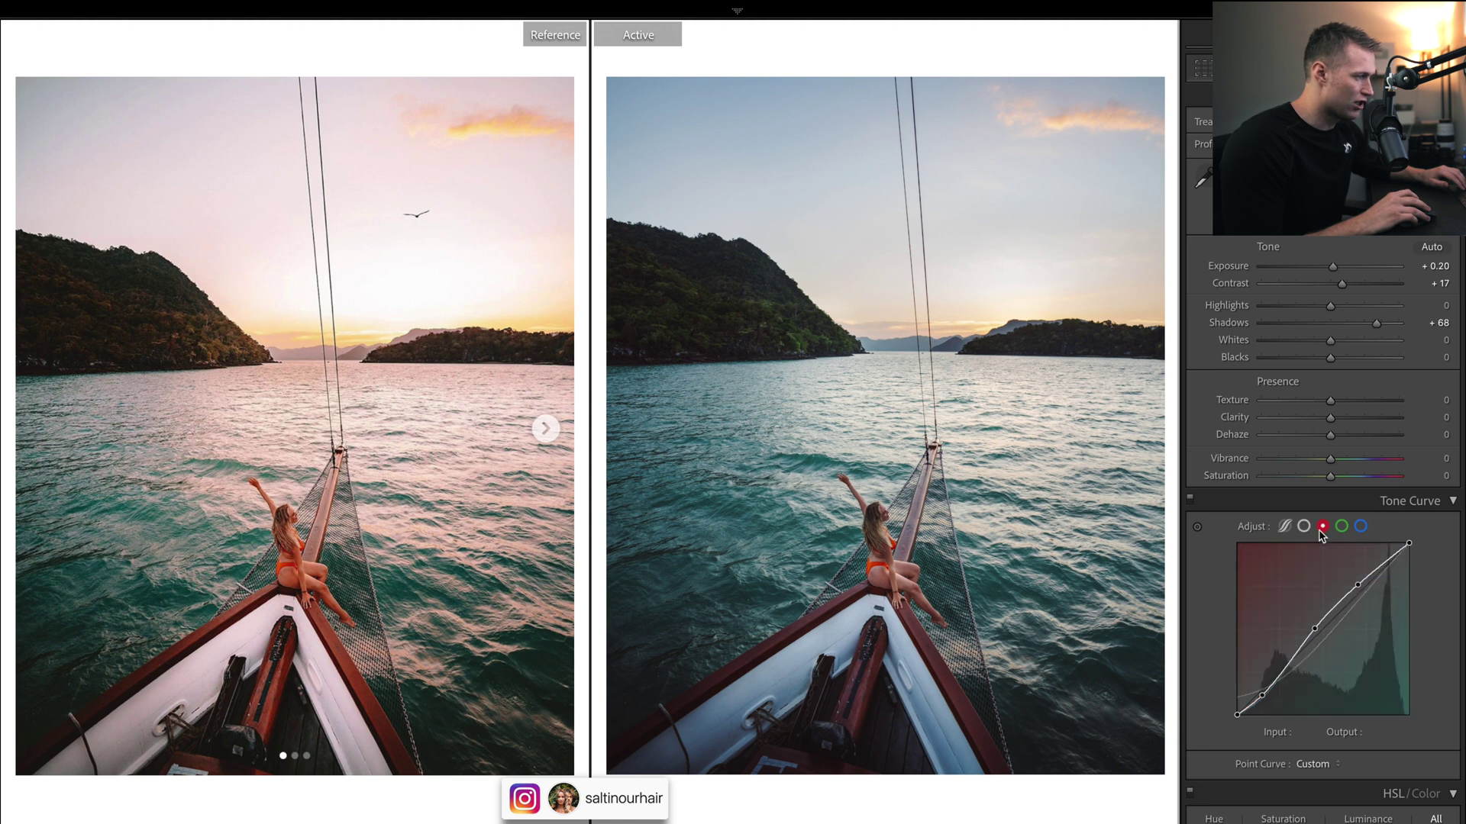
click(1341, 526)
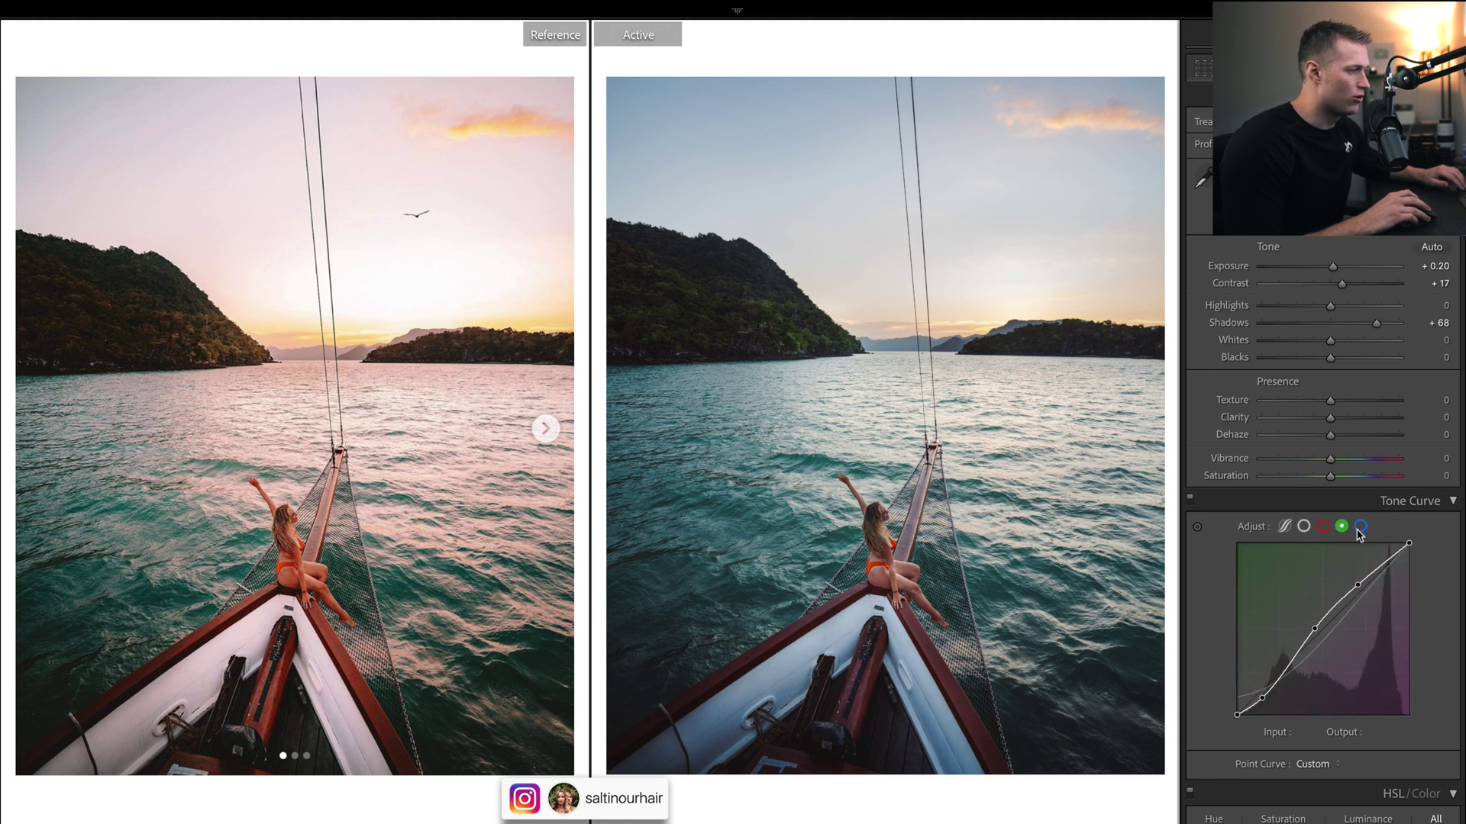
click(1360, 528)
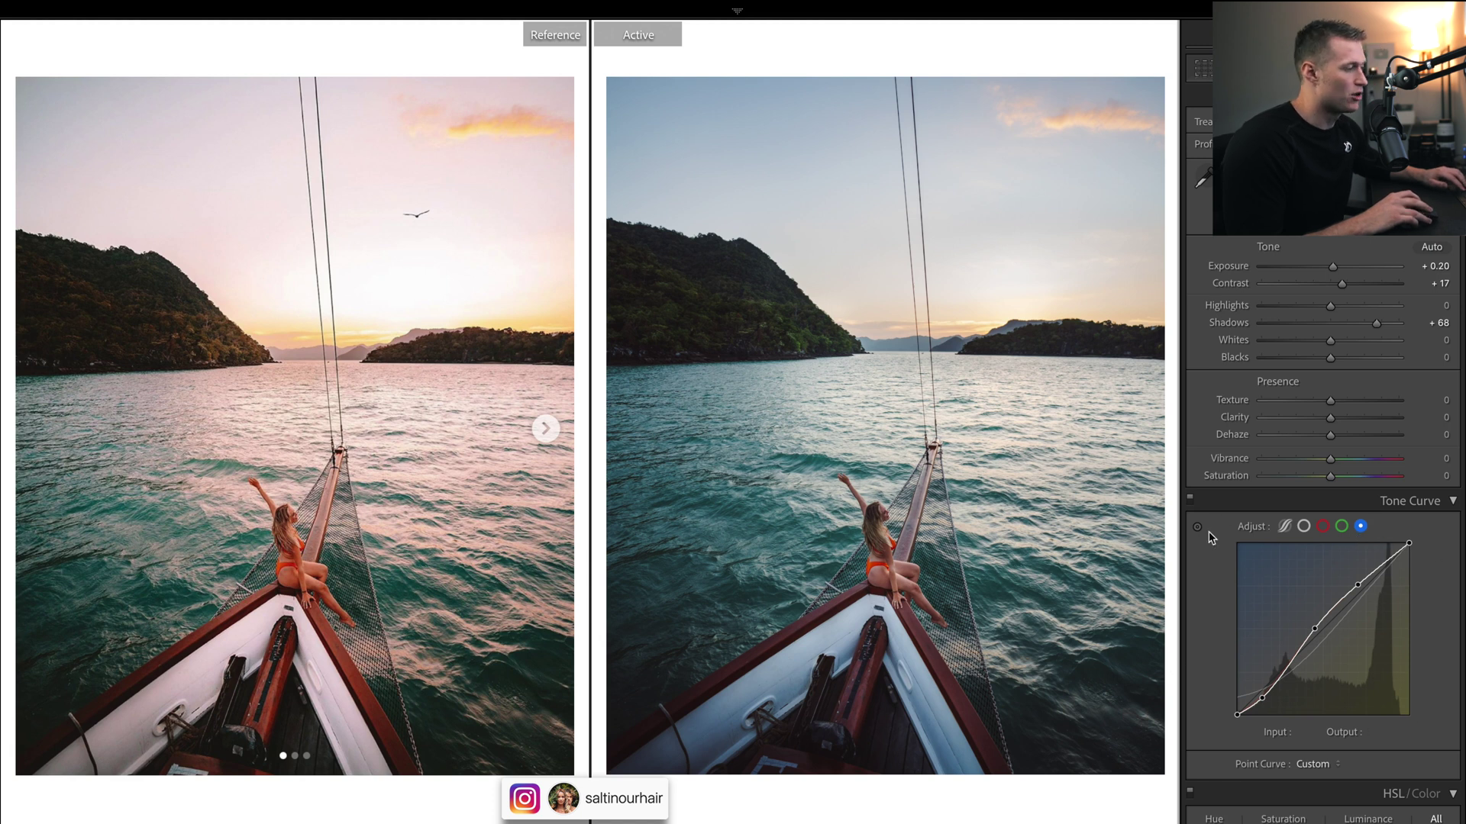
click(1341, 528)
click(1360, 528)
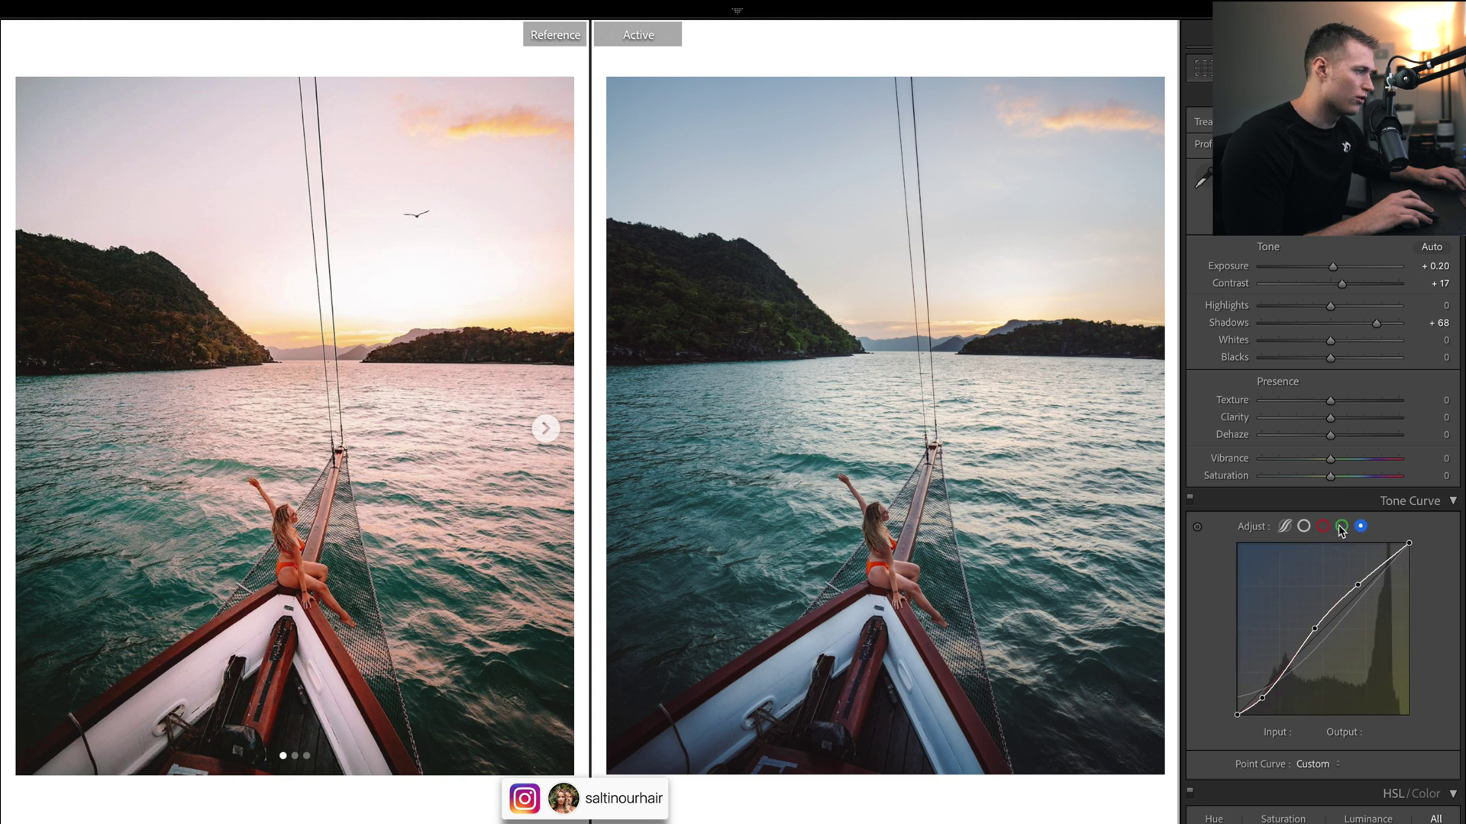
click(1340, 527)
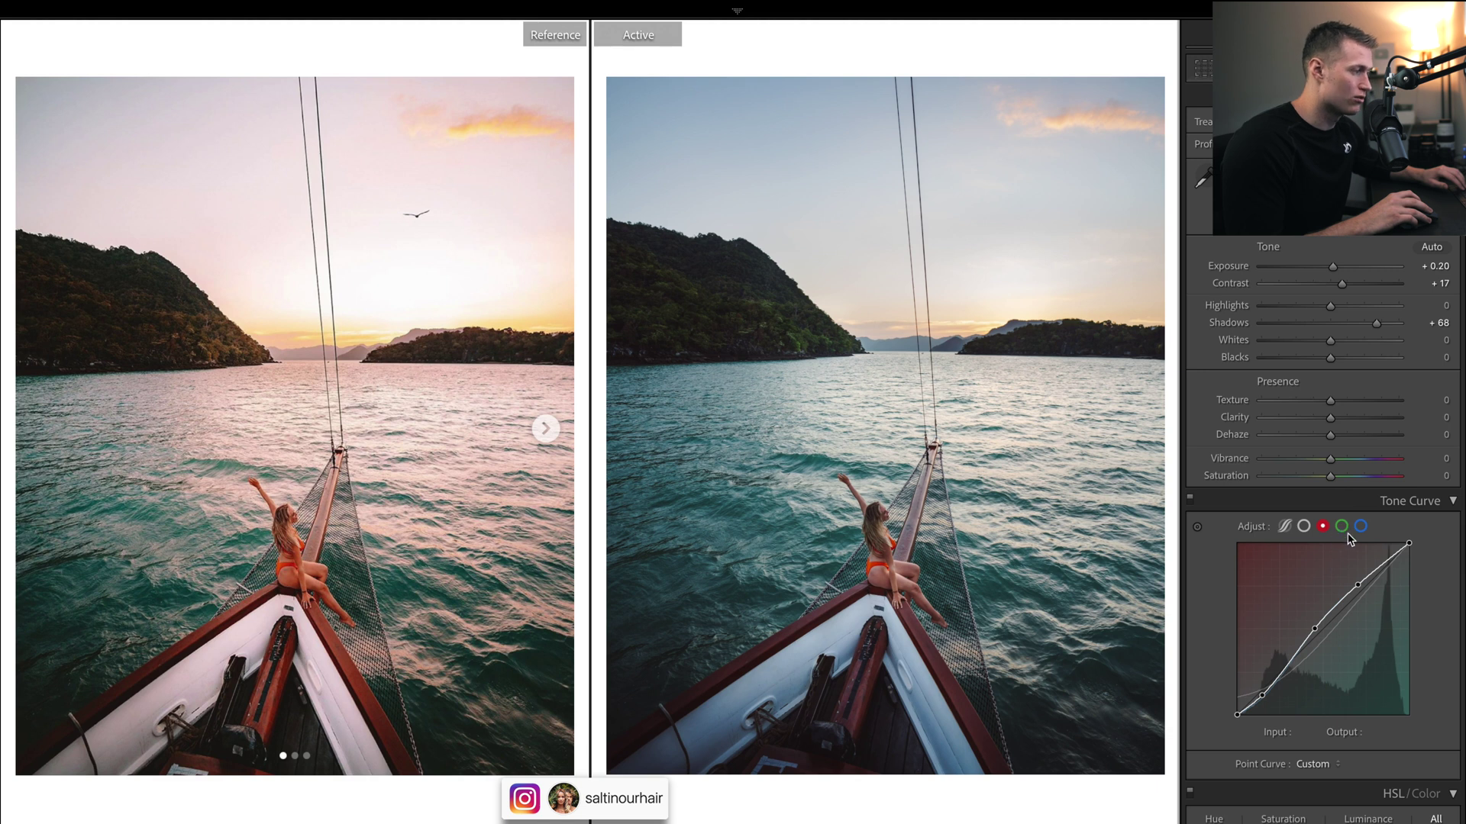
Return to the combined RGB curve and compare the photo with the tone curve switched off.
click(1304, 527)
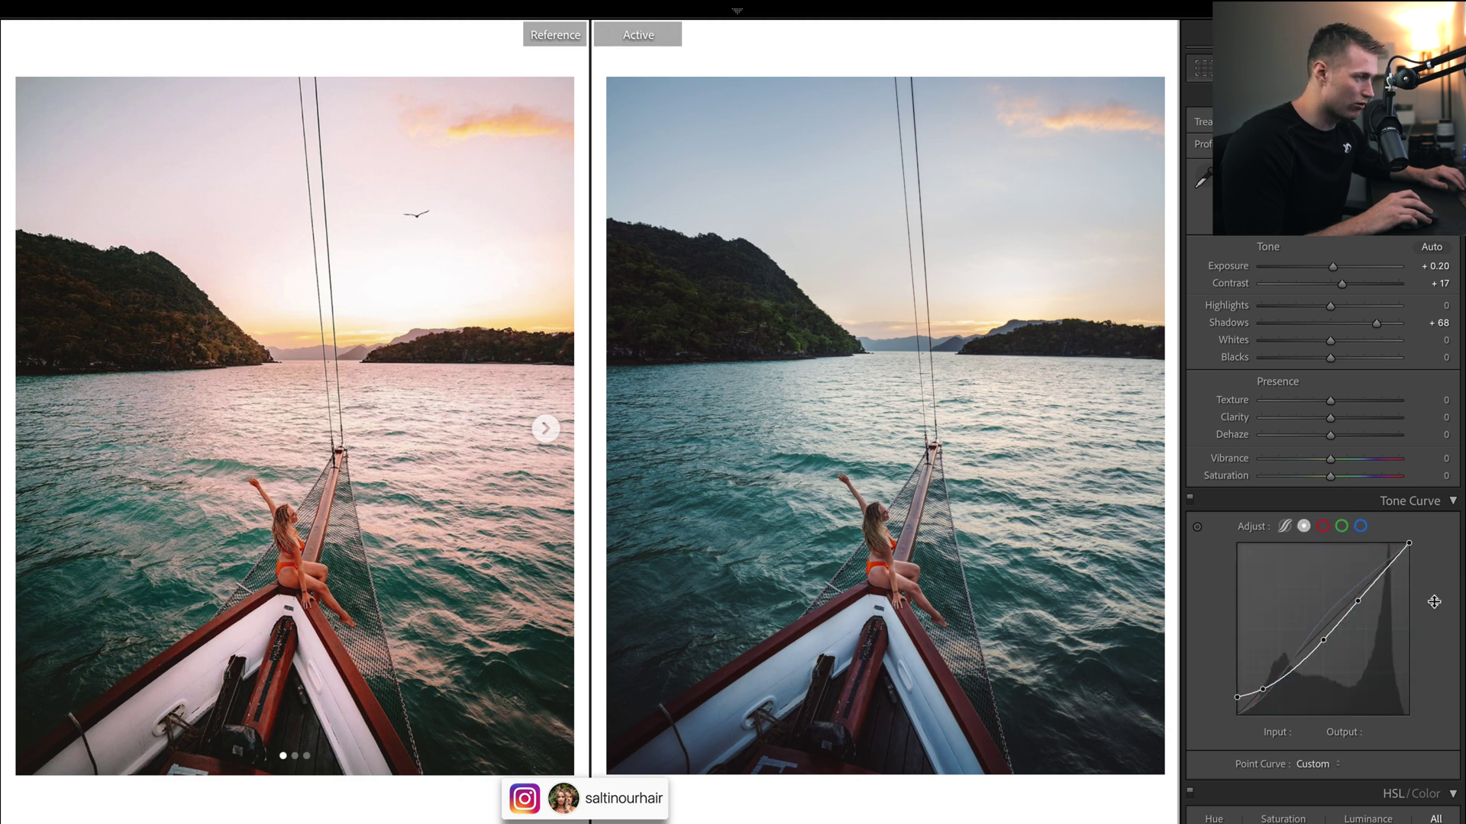
click(1340, 525)
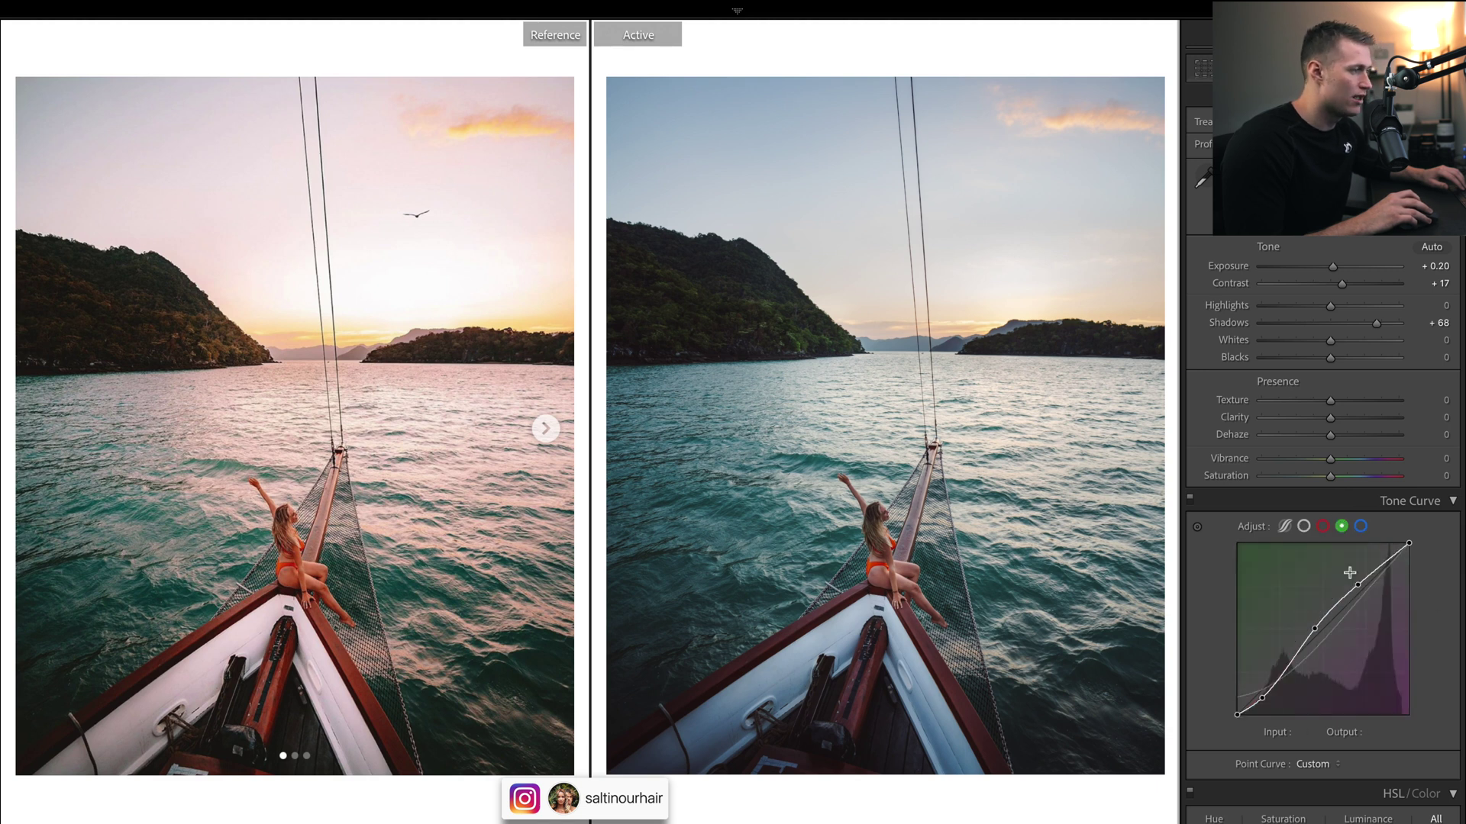
click(1304, 527)
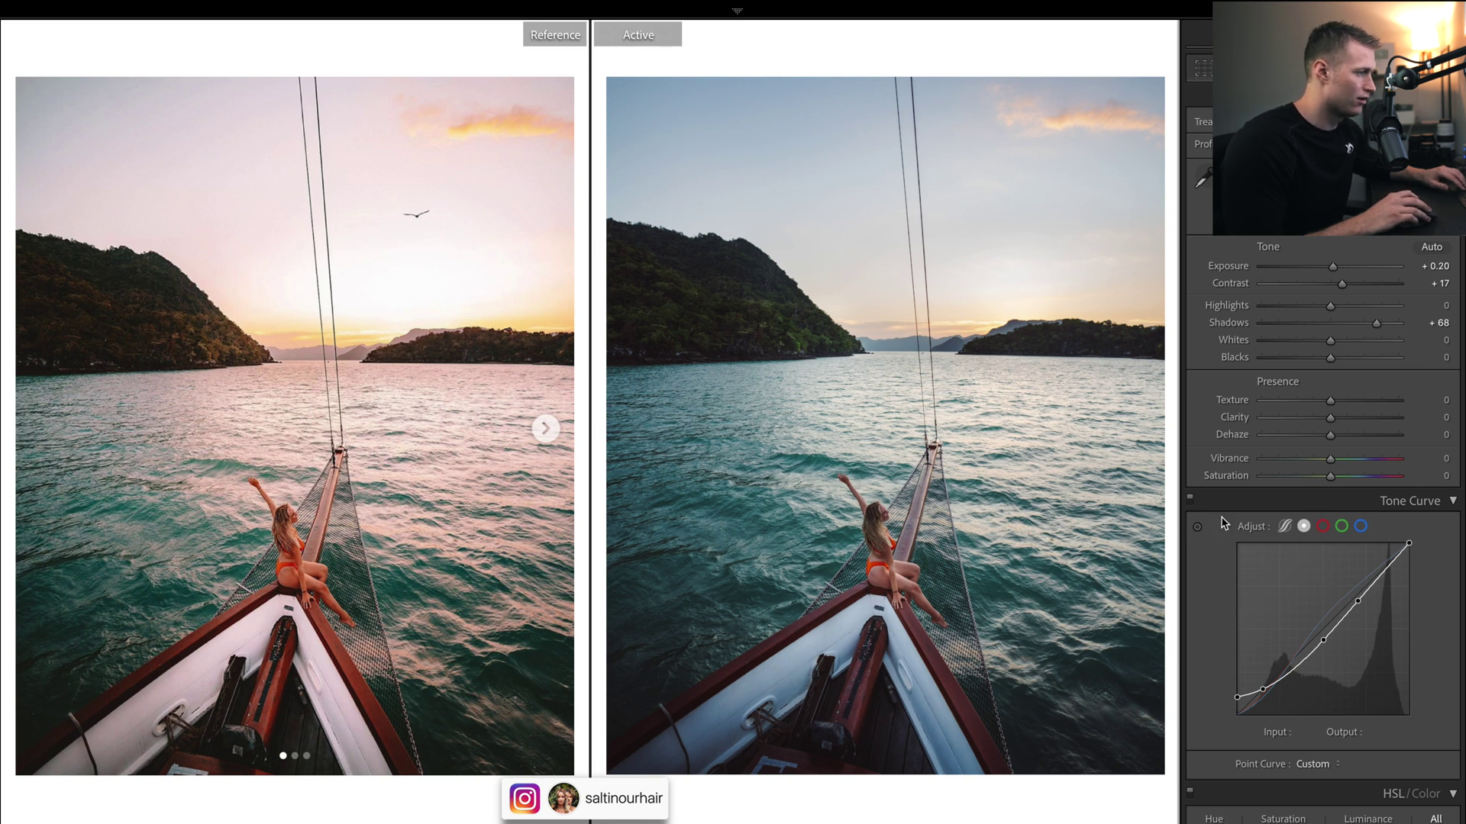
click(1190, 498)
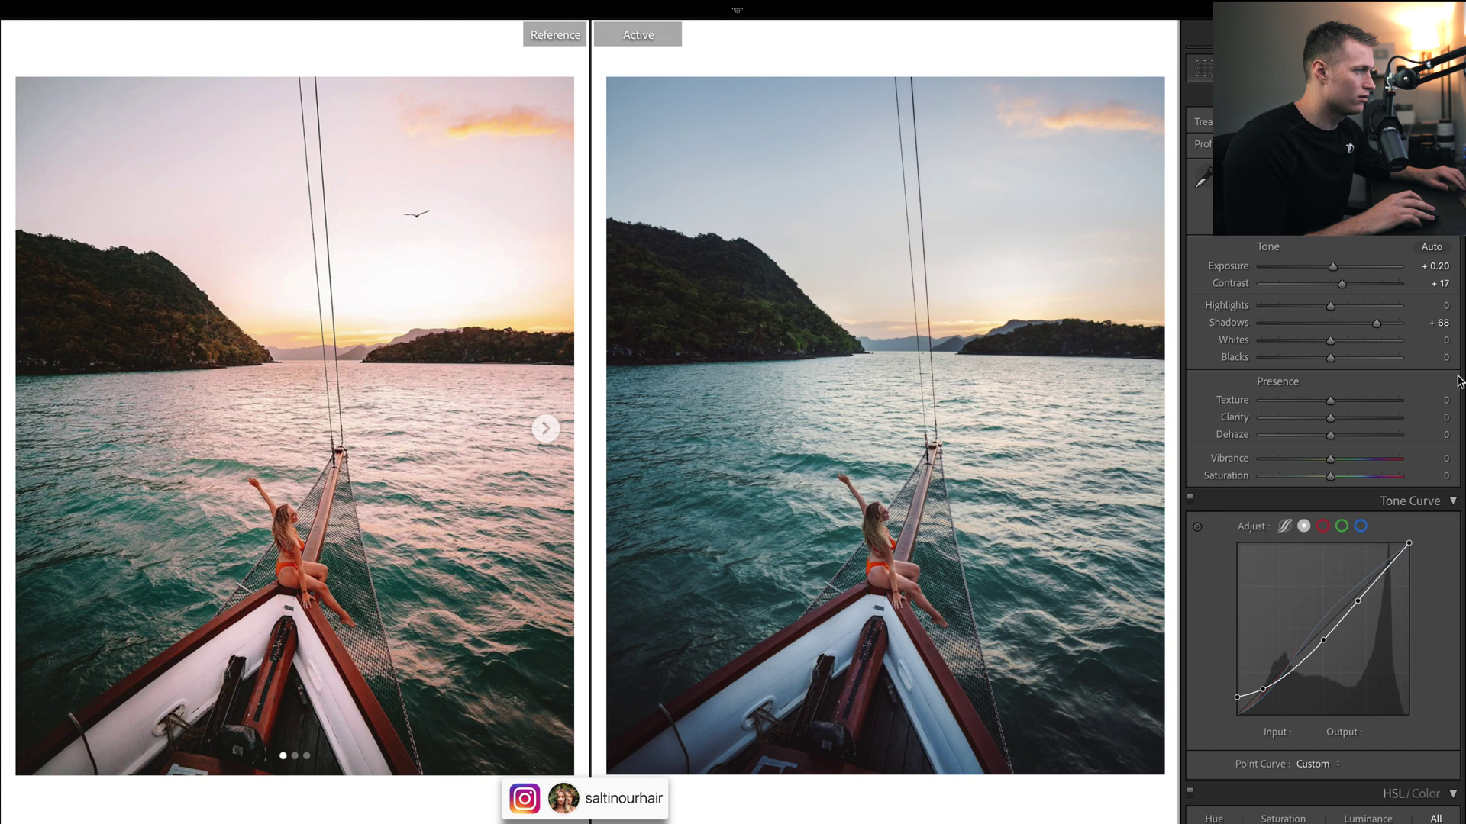
scroll(1323, 458, down, 1)
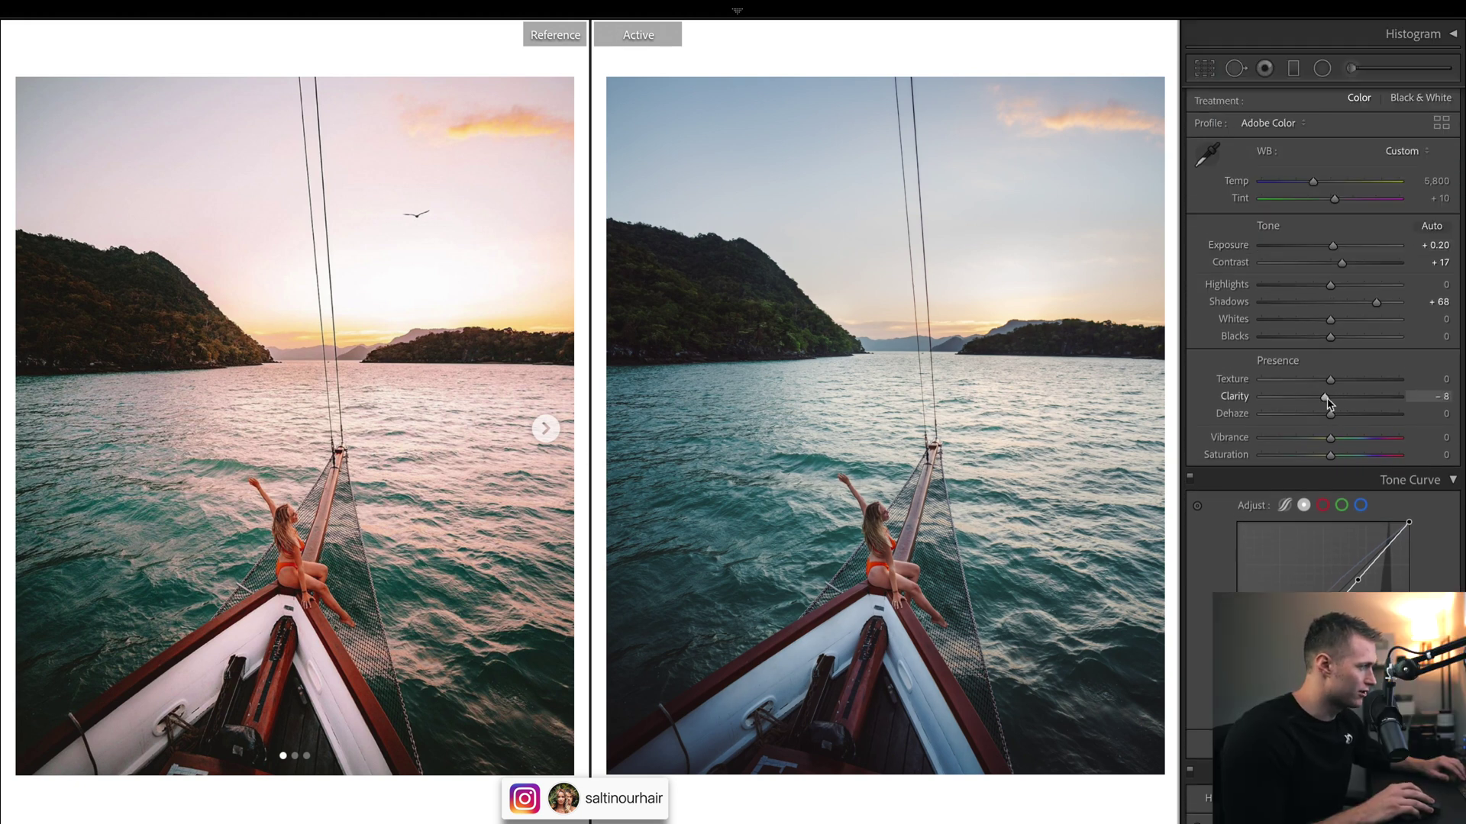
Set Clarity −15, Saturation +21, Blacks −48, Shadows +79 and Tint +20.
drag(1329, 398, 1306, 401)
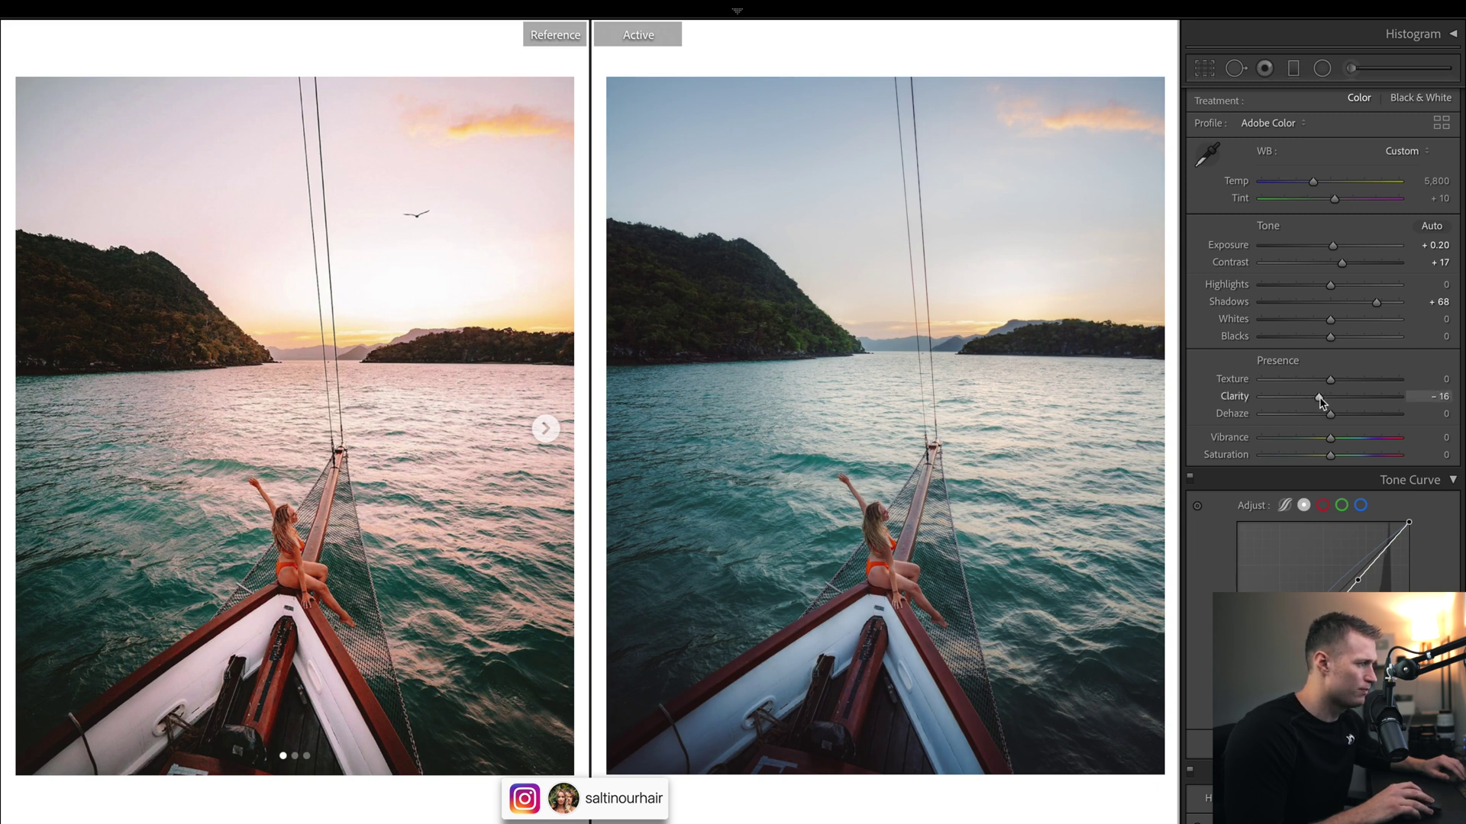
drag(1319, 401, 1322, 399)
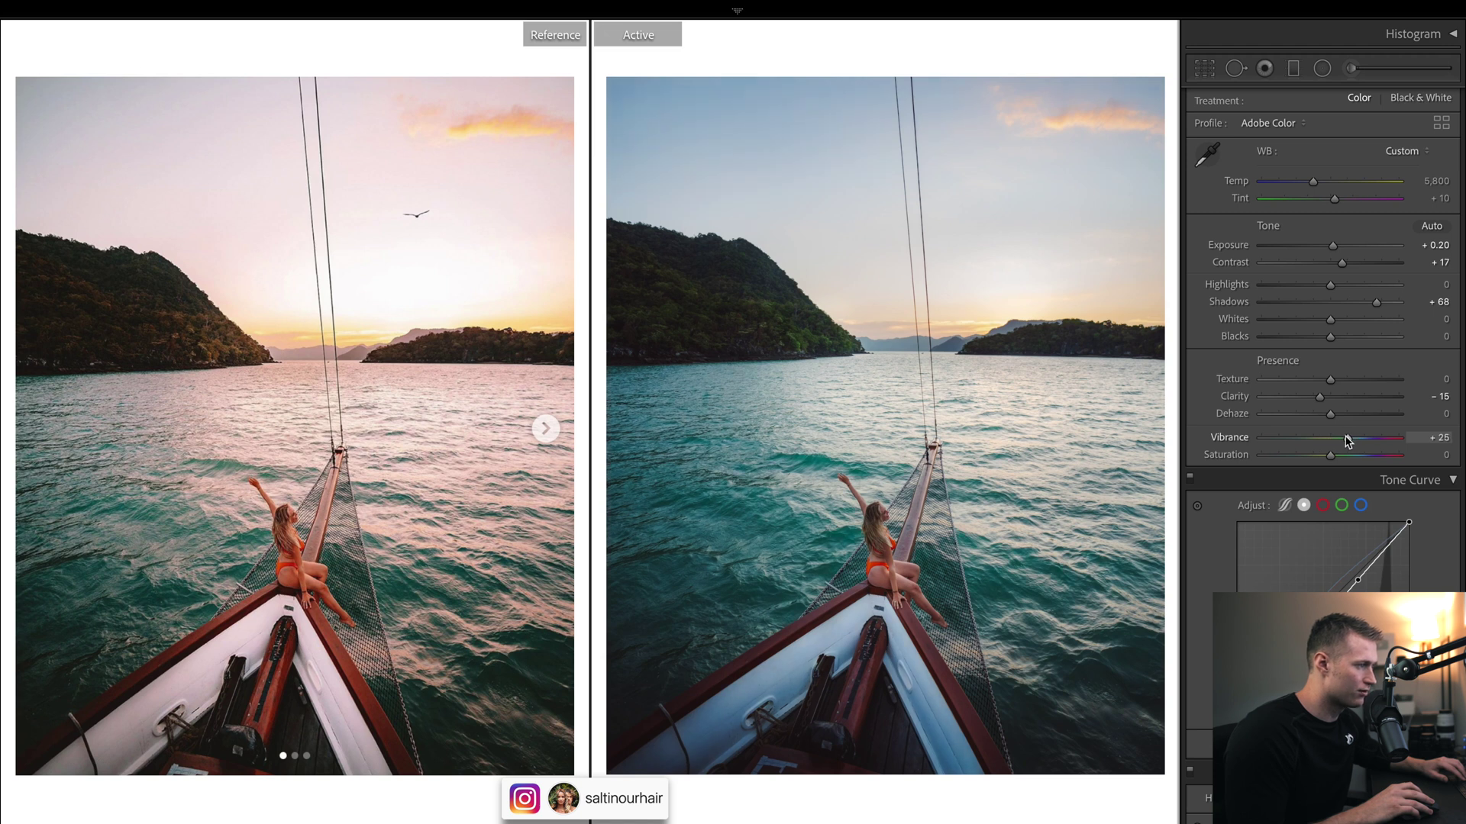
drag(1345, 455, 1347, 458)
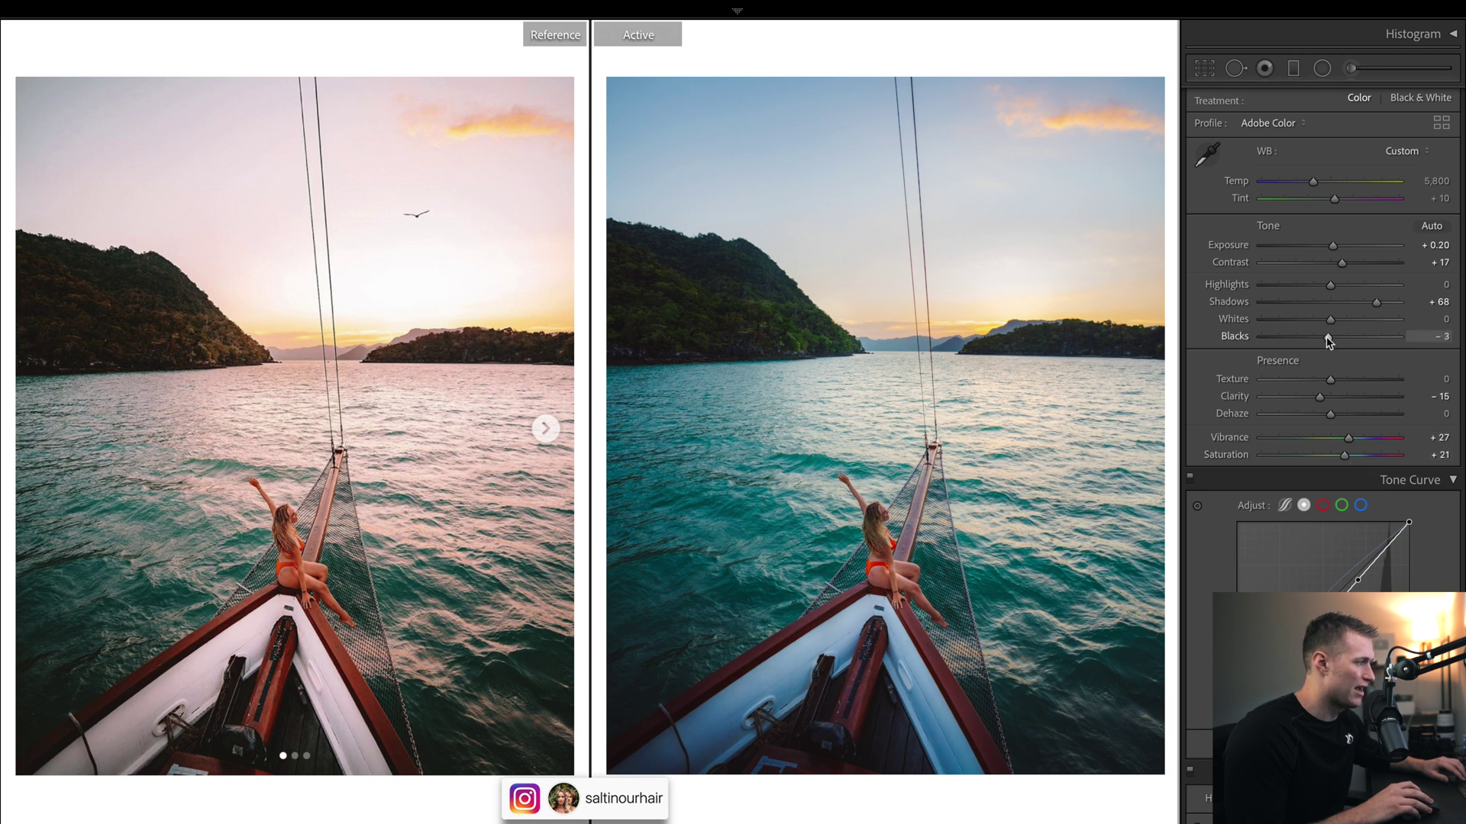
mouse_move(1330, 336)
mouse_down()
mouse_move(1296, 341)
mouse_move(1362, 329)
mouse_up()
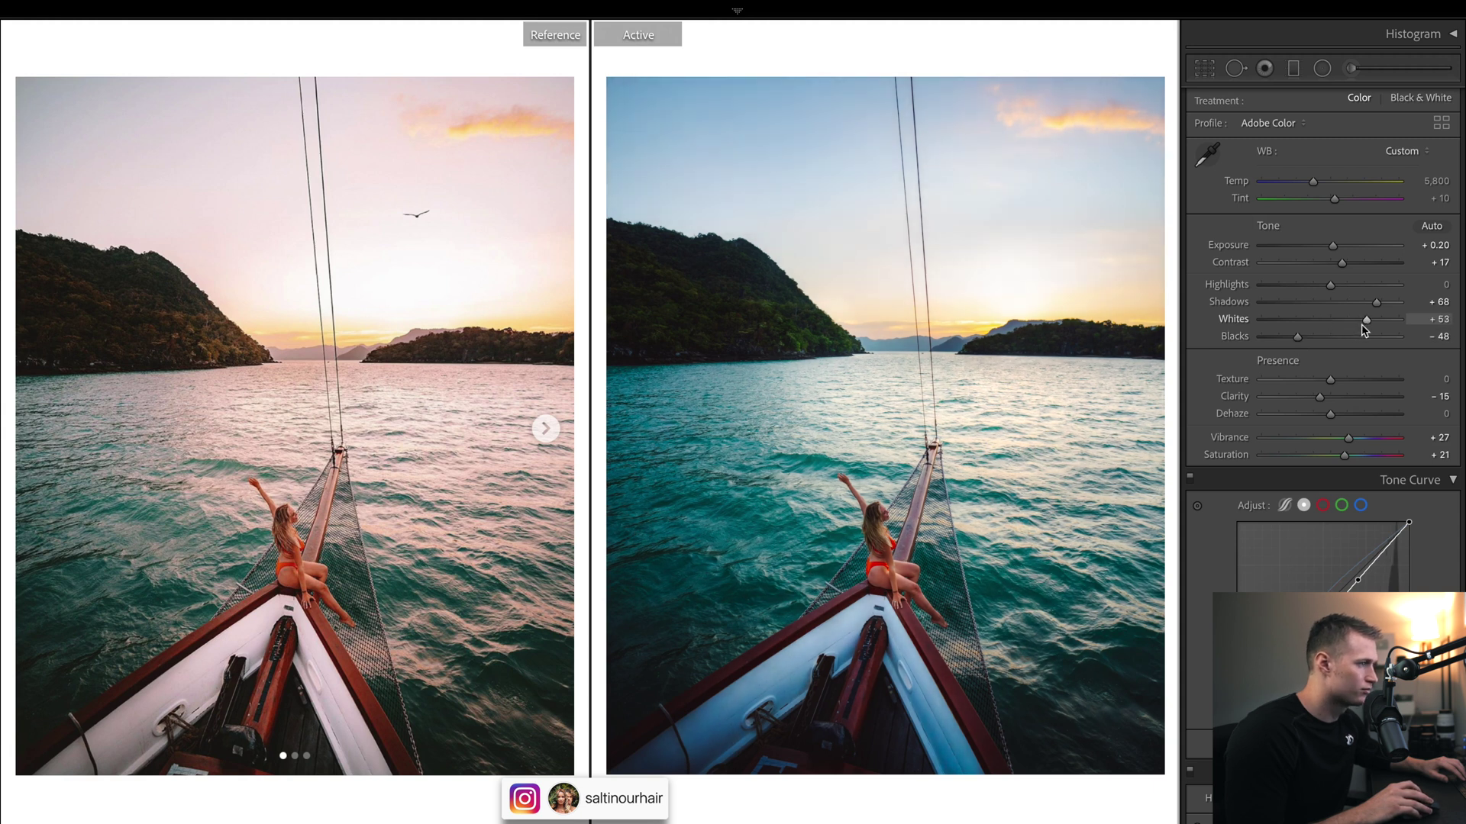
drag(1376, 303, 1348, 293)
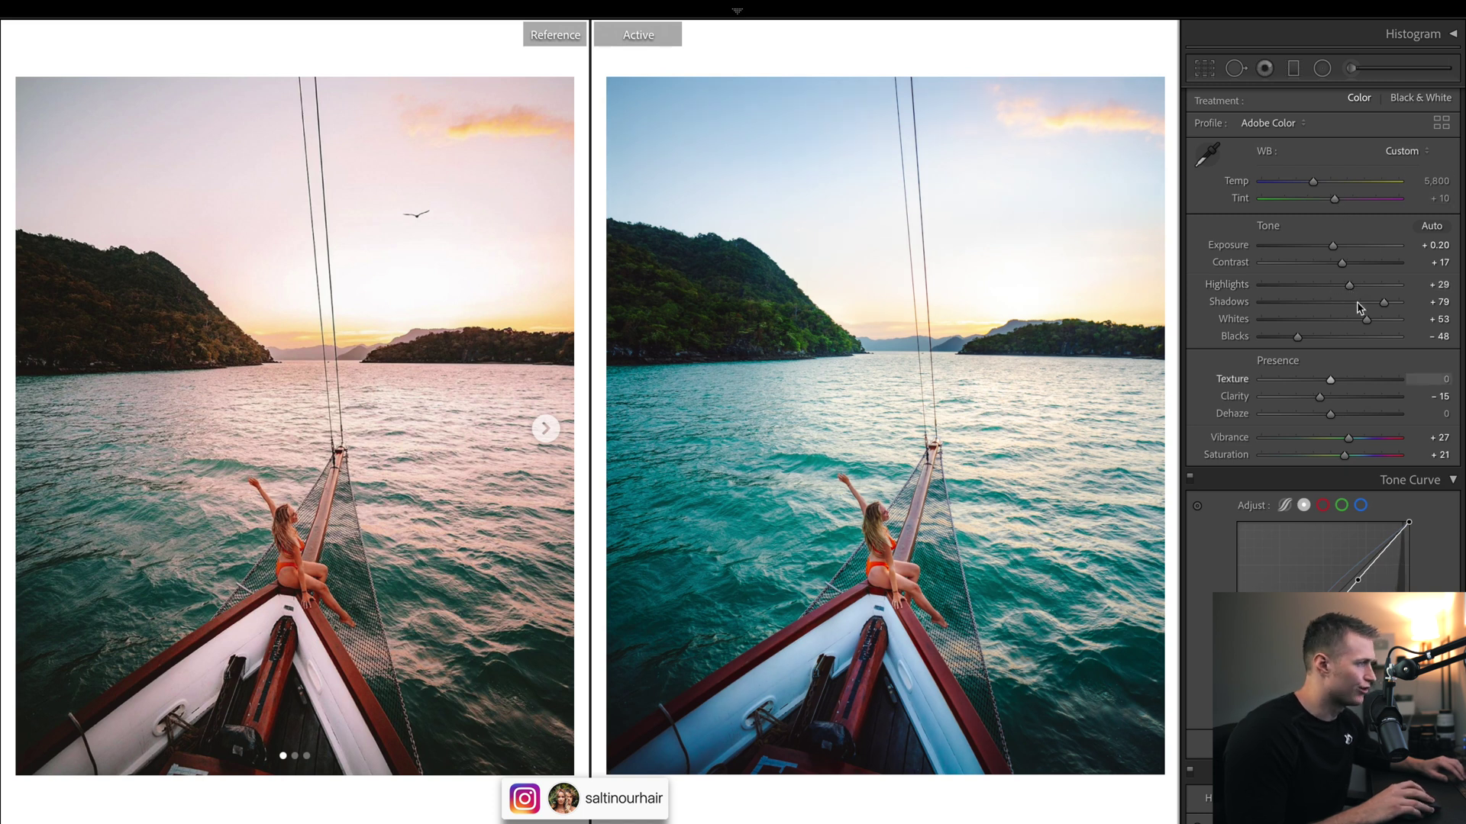
drag(1335, 203, 1350, 208)
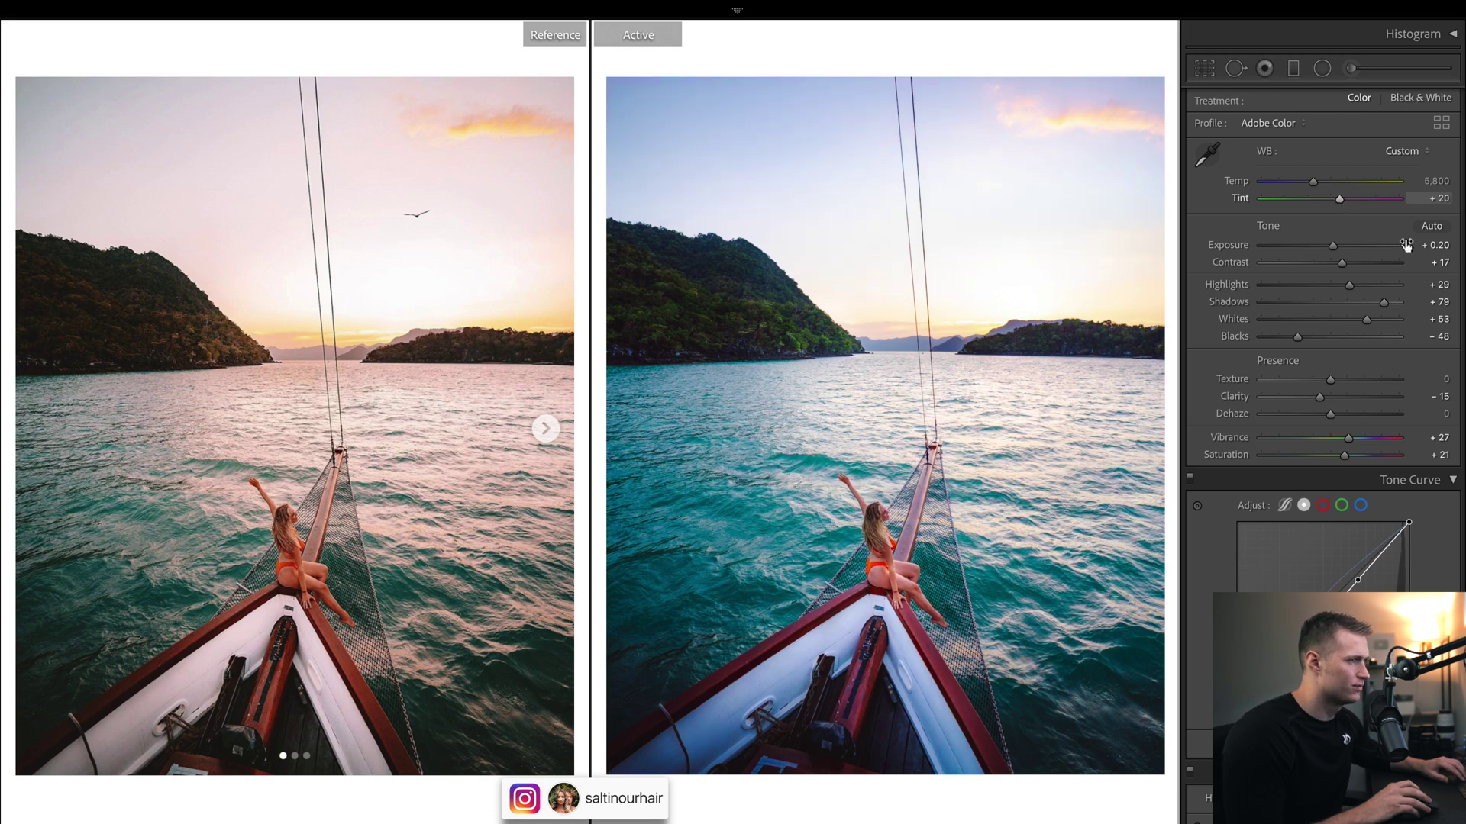
scroll(1407, 245, down, 3)
scroll(1406, 246, down, 3)
scroll(1406, 245, down, 2)
scroll(1322, 343, down, 3)
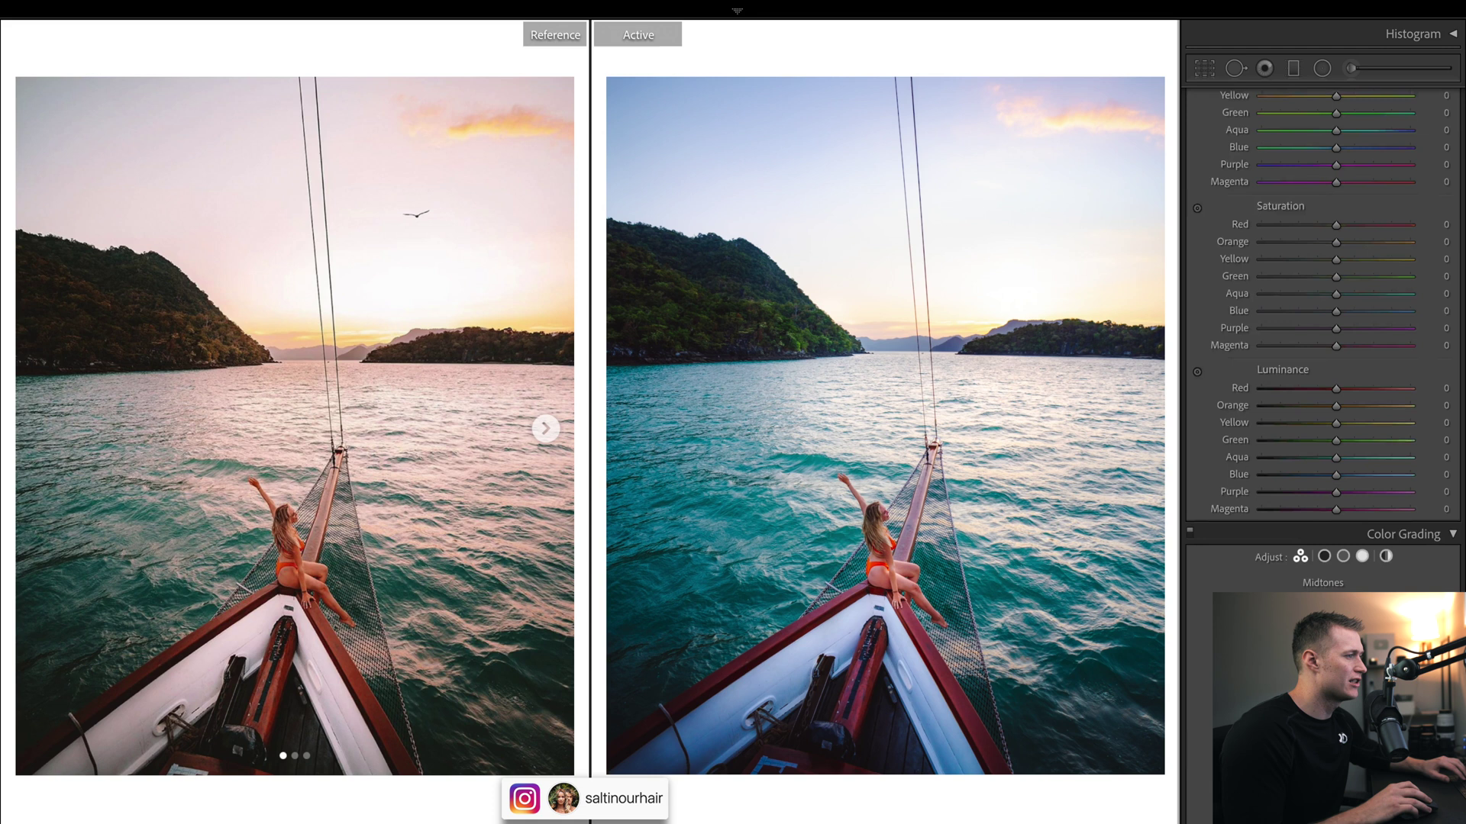
scroll(1322, 345, up, 1)
scroll(1385, 293, down, 2)
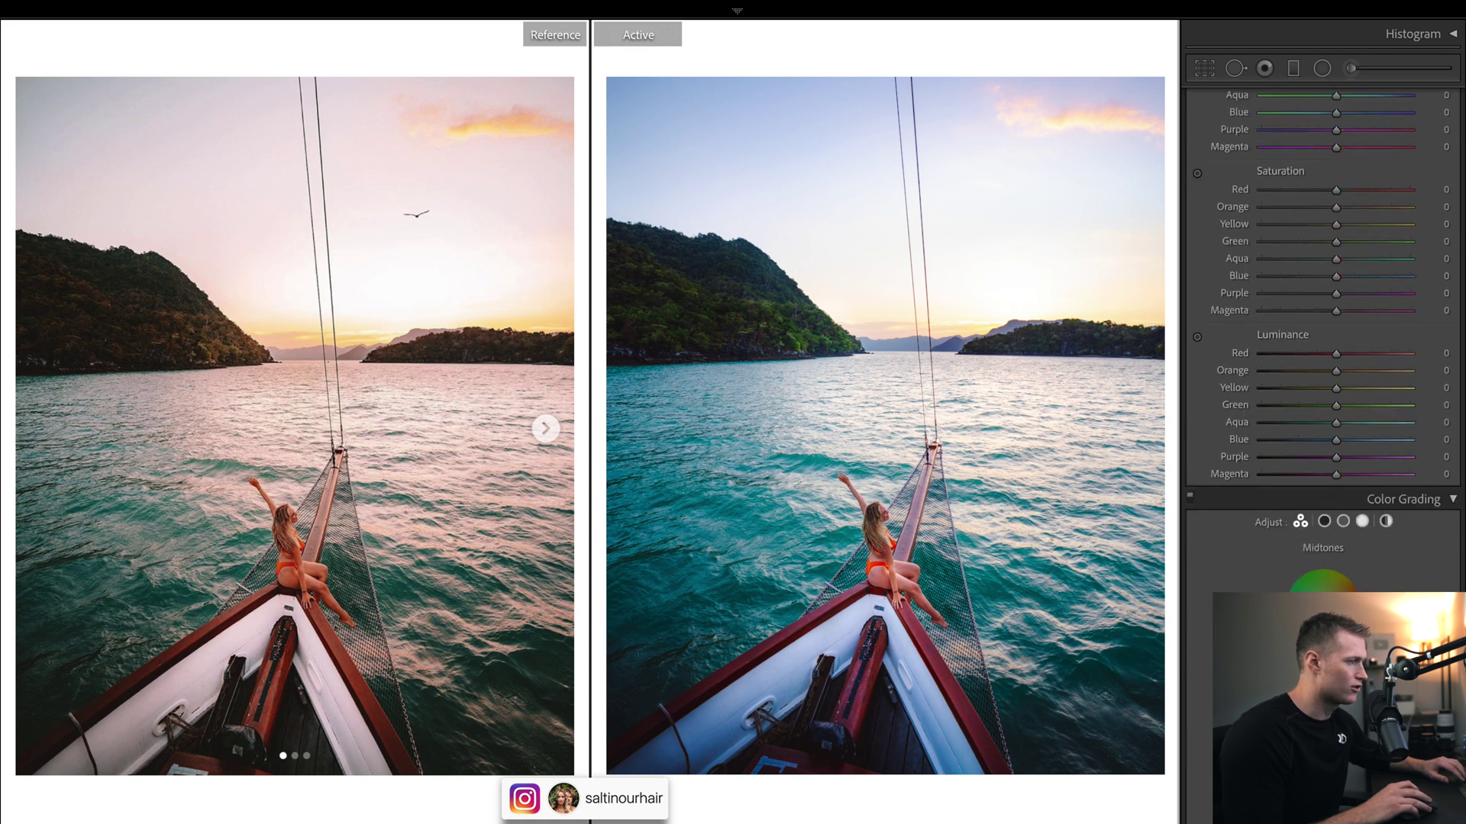
scroll(1385, 293, down, 3)
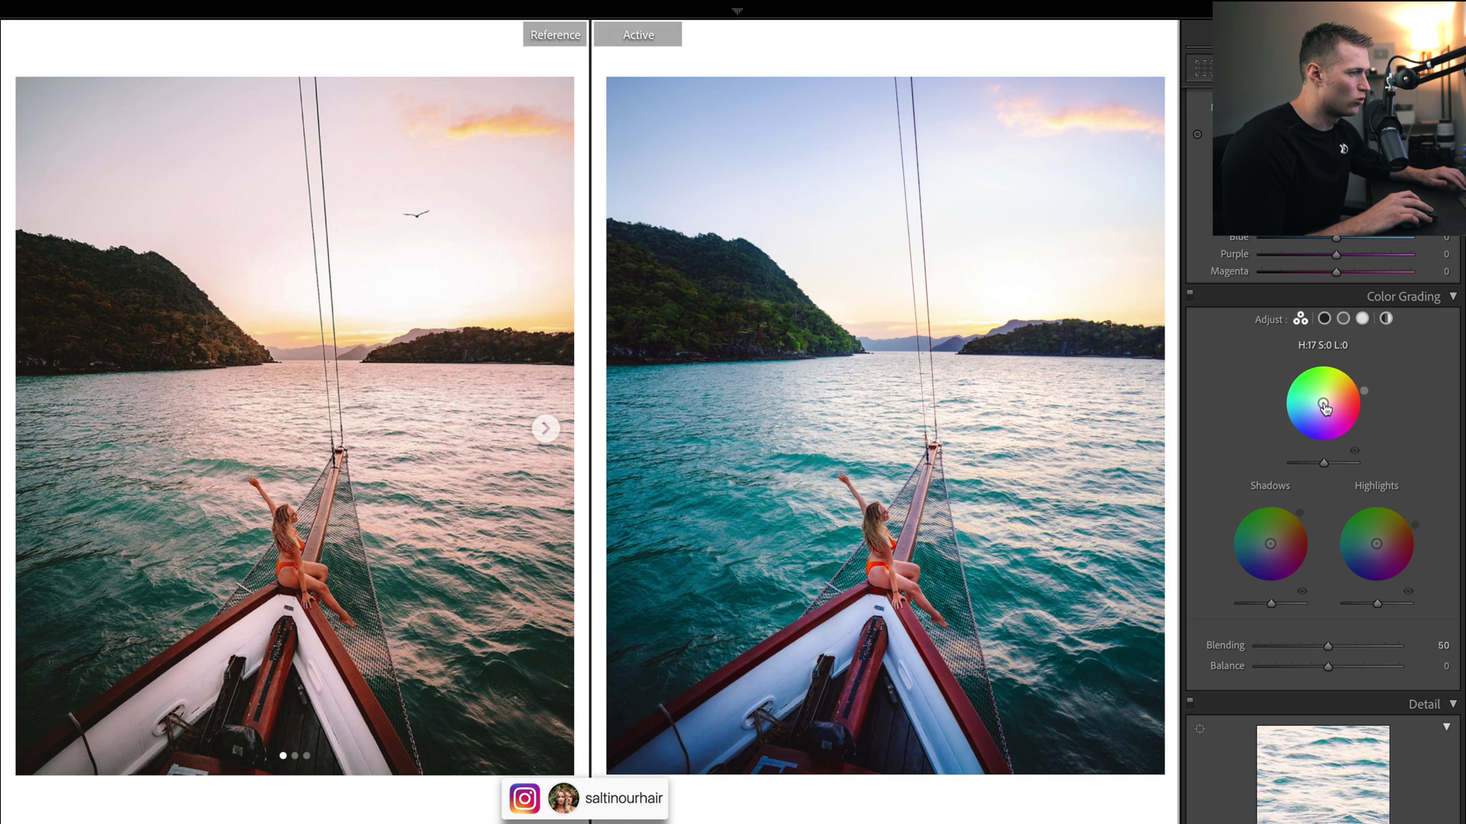
Grade the midtones a faint warm orange at hue 17, saturation 13.
drag(1322, 403, 1328, 401)
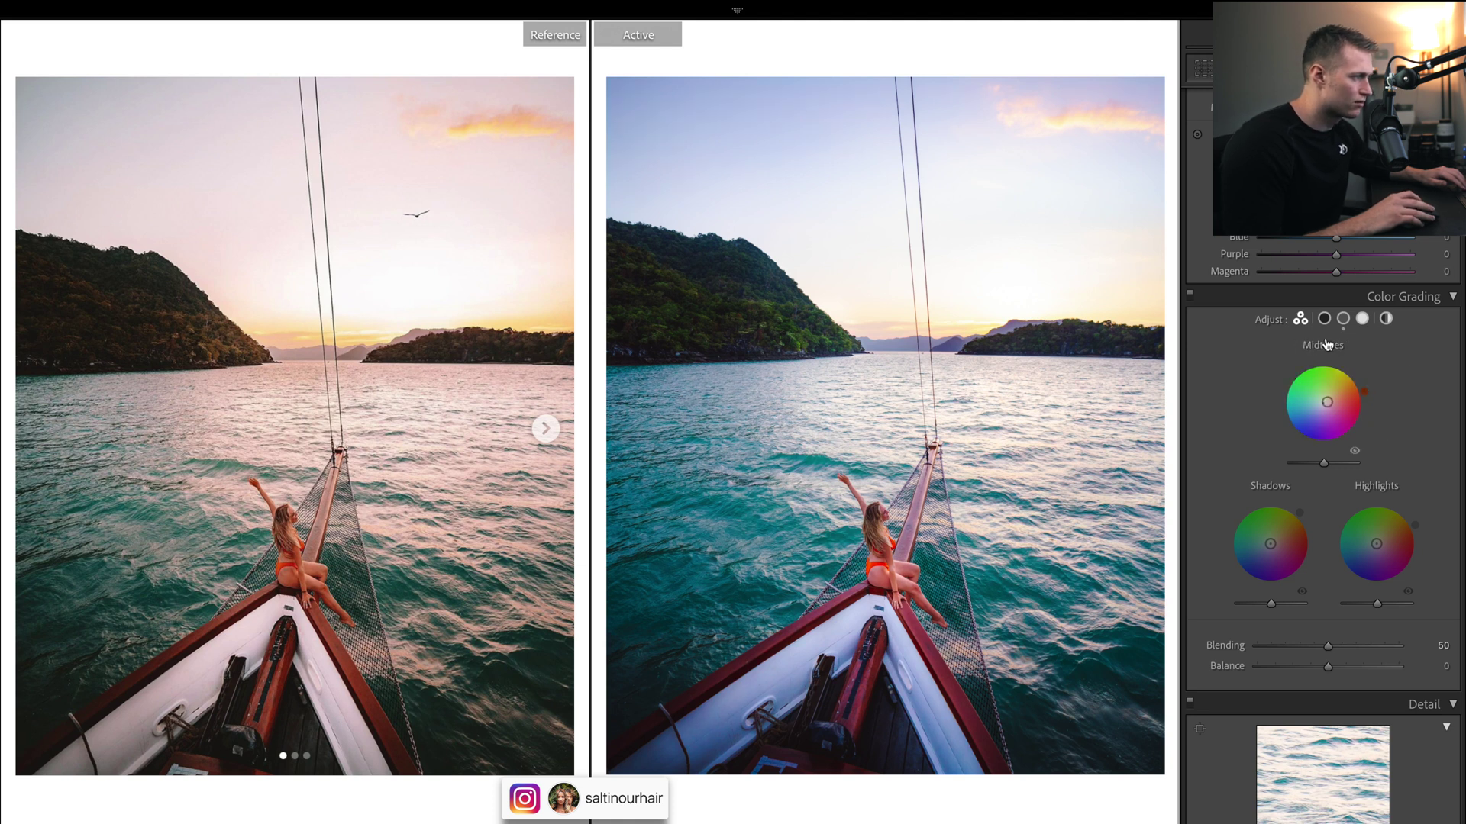
click(1325, 345)
click(1223, 532)
text(17)
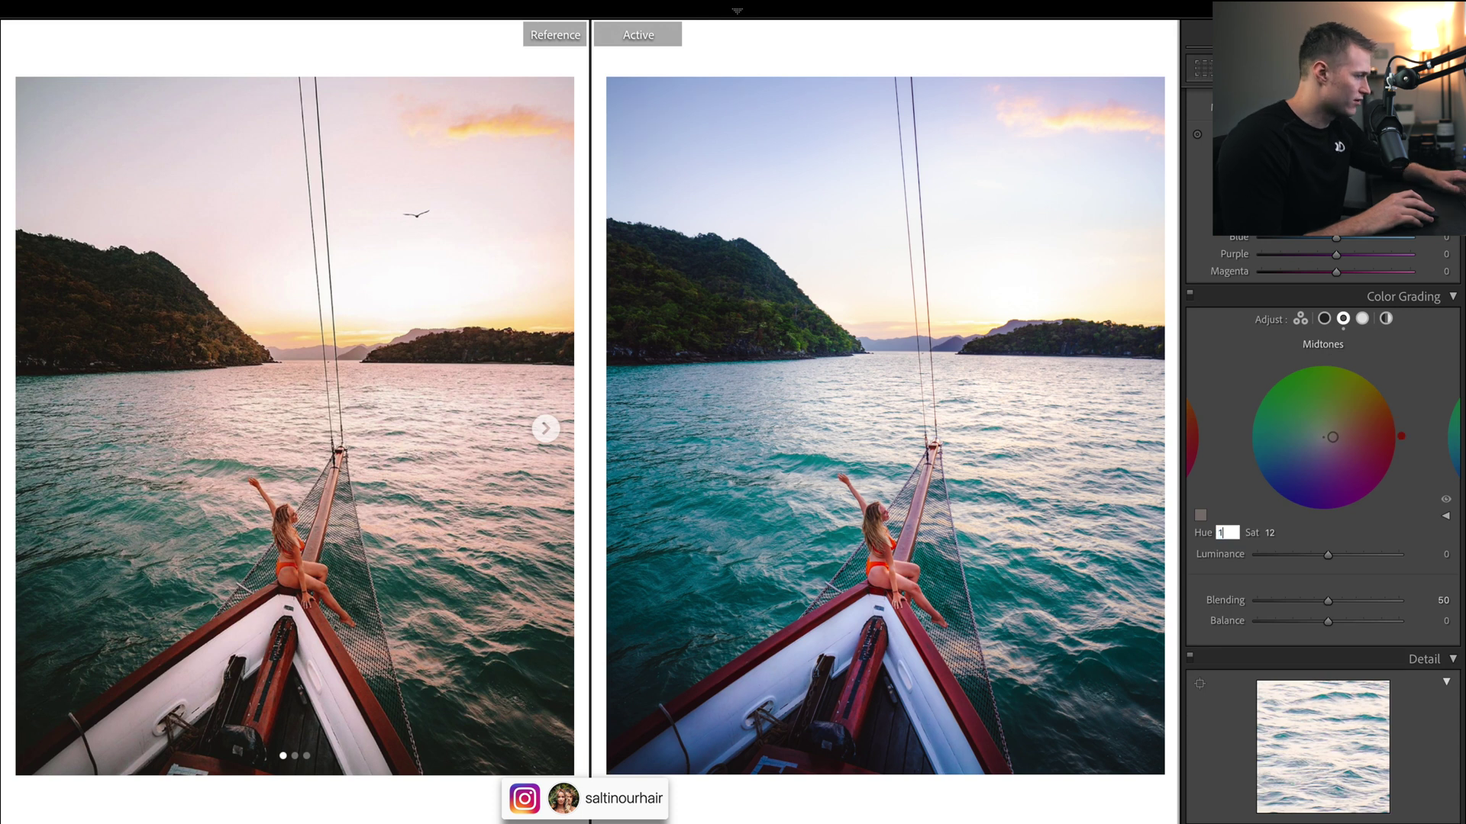
click(1271, 535)
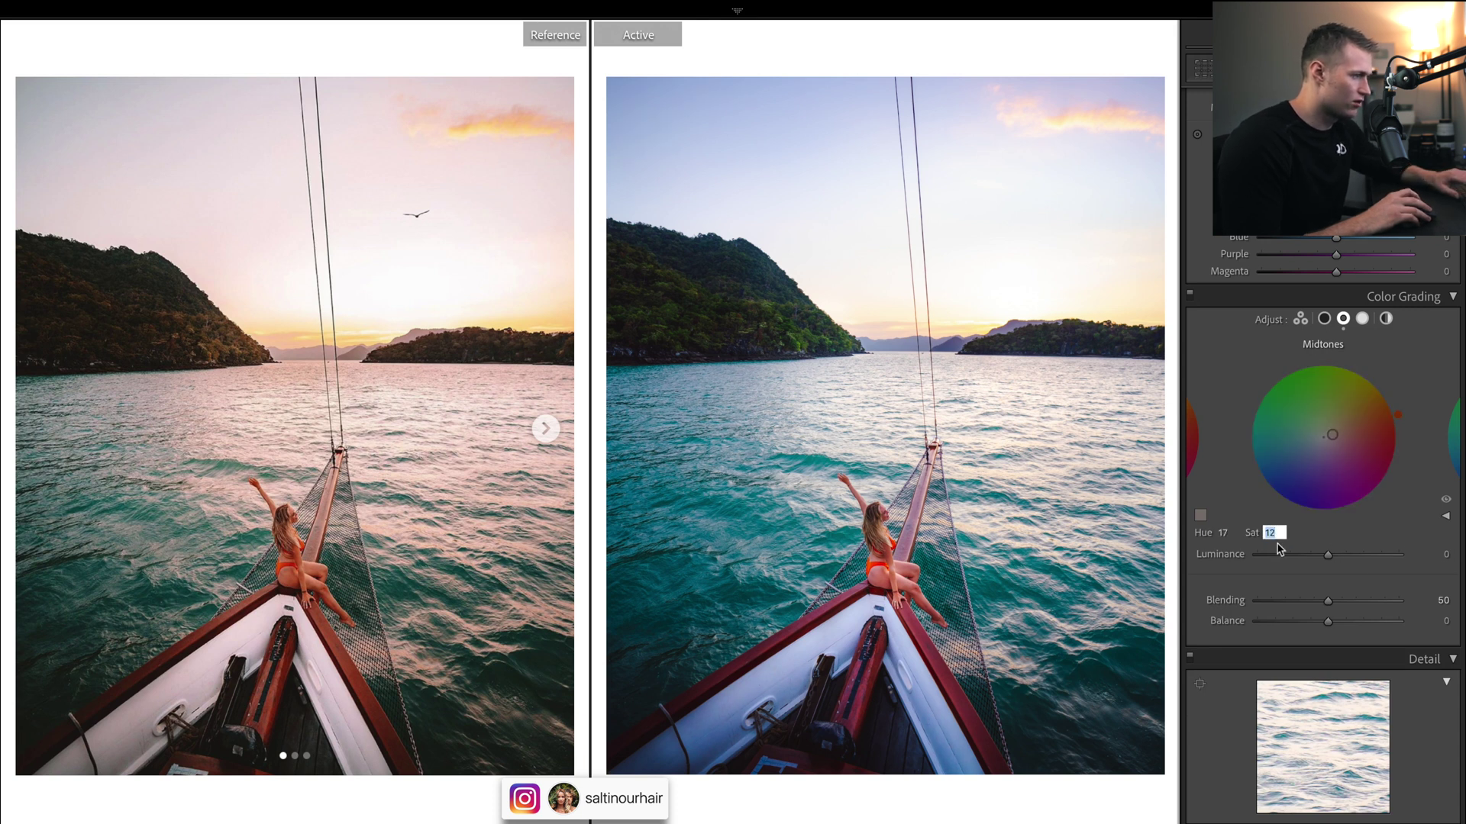
text(13)
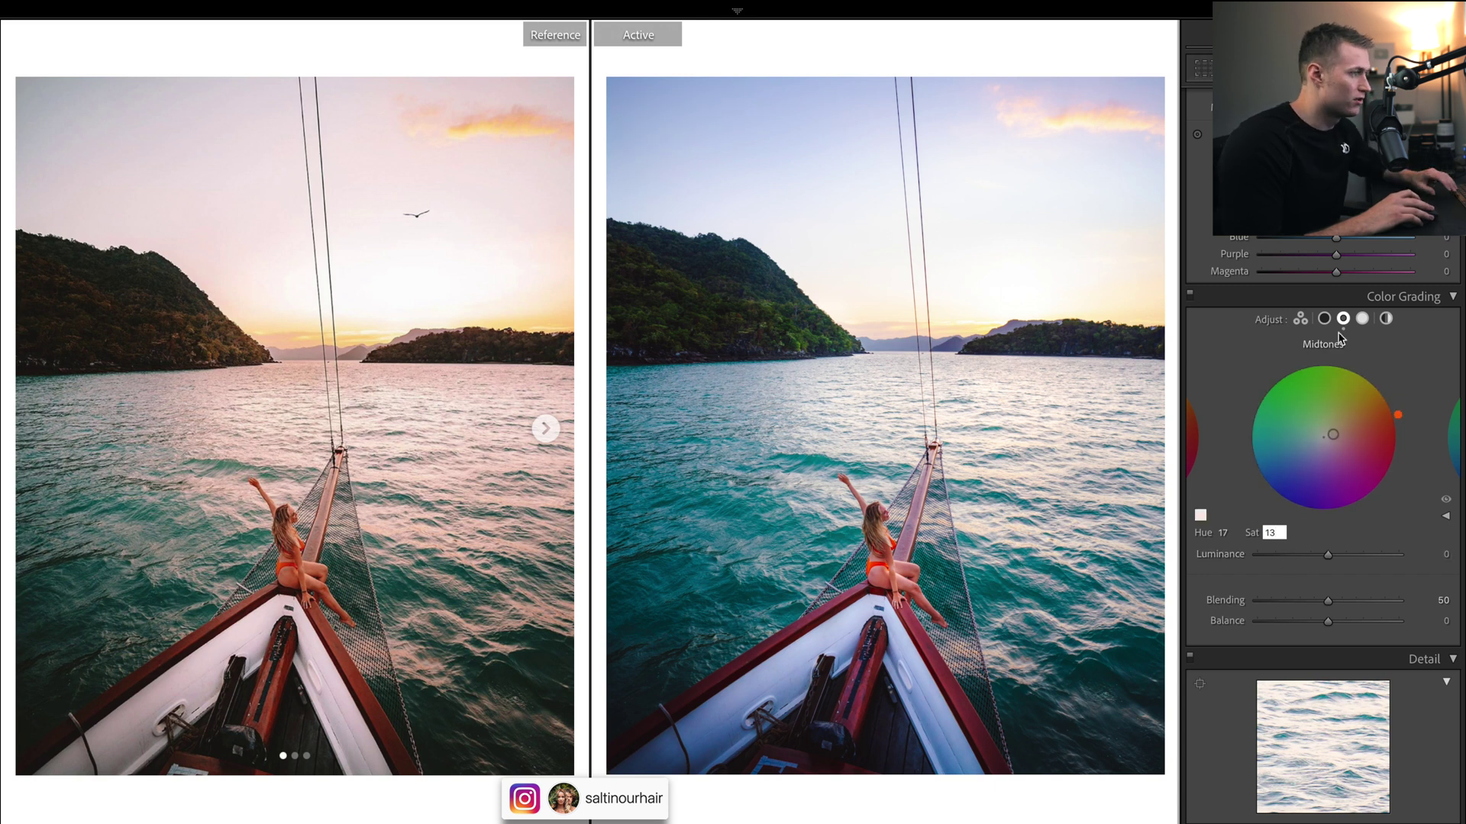
click(1193, 435)
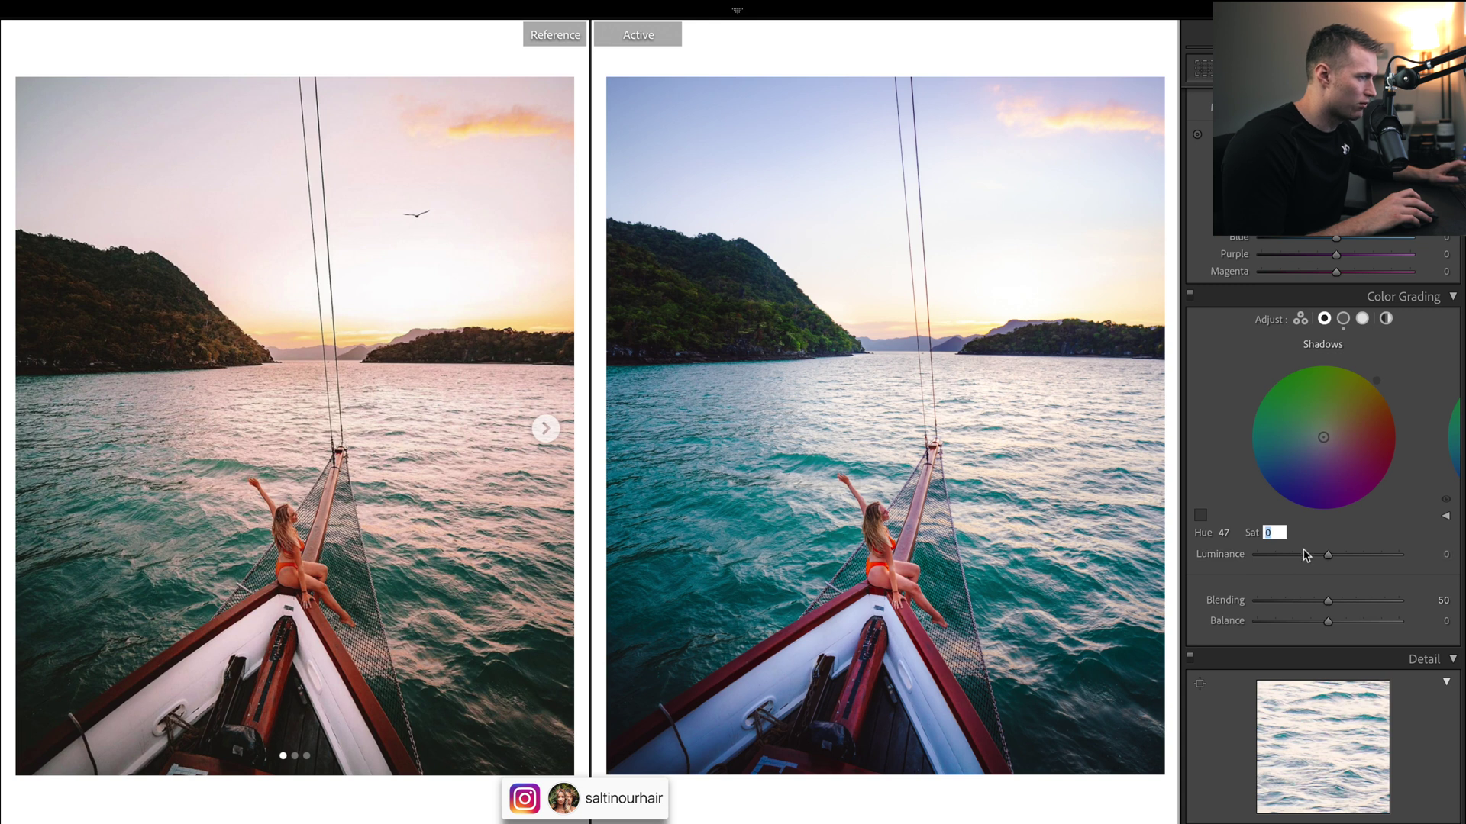
text(35)
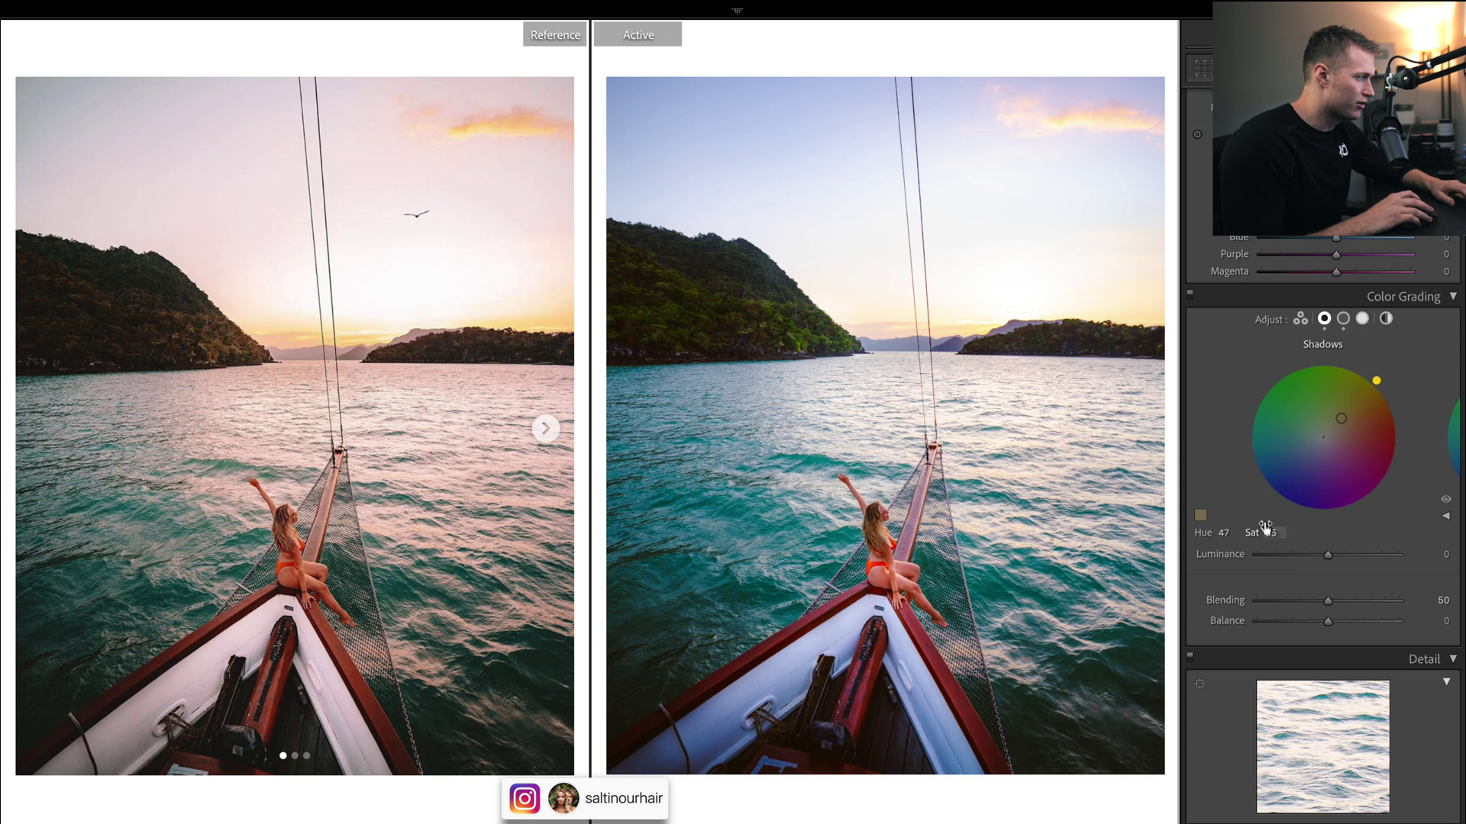
text(0)
Set shadows saturation 35, colour-grade blending 100 and balance −9.
key(Return)
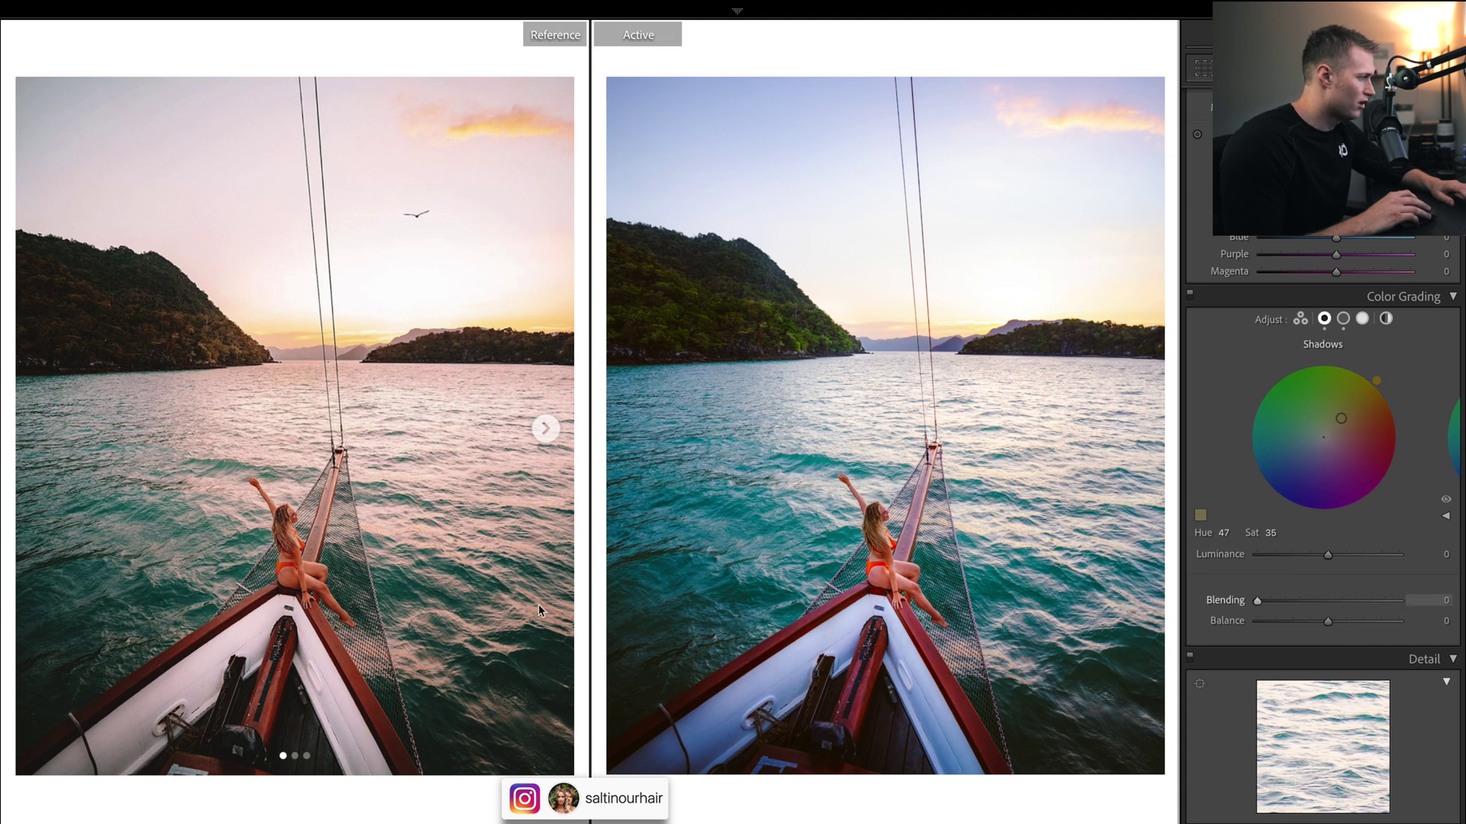
drag(1399, 600, 1320, 605)
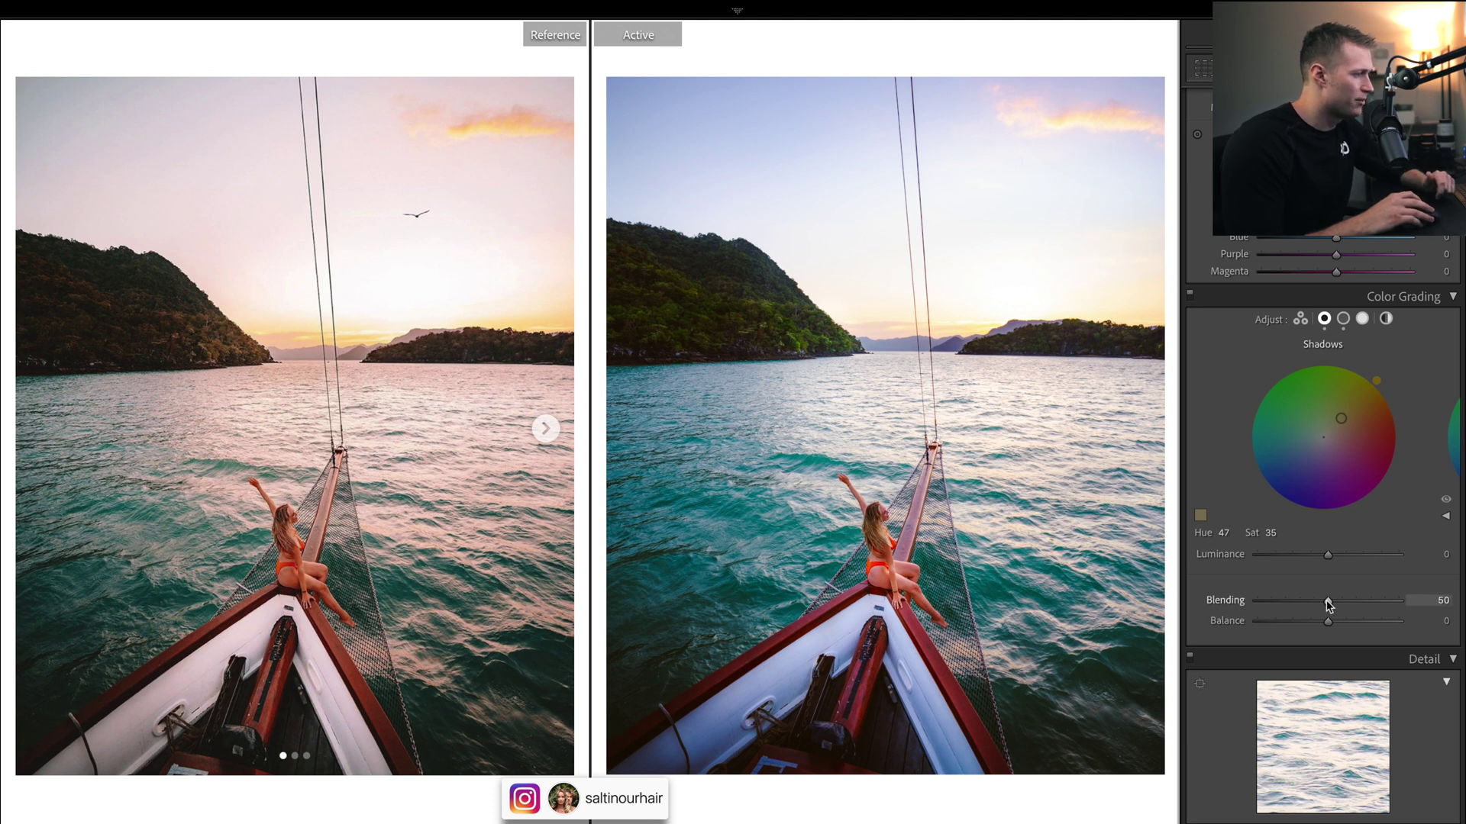
text(100)
key(Return)
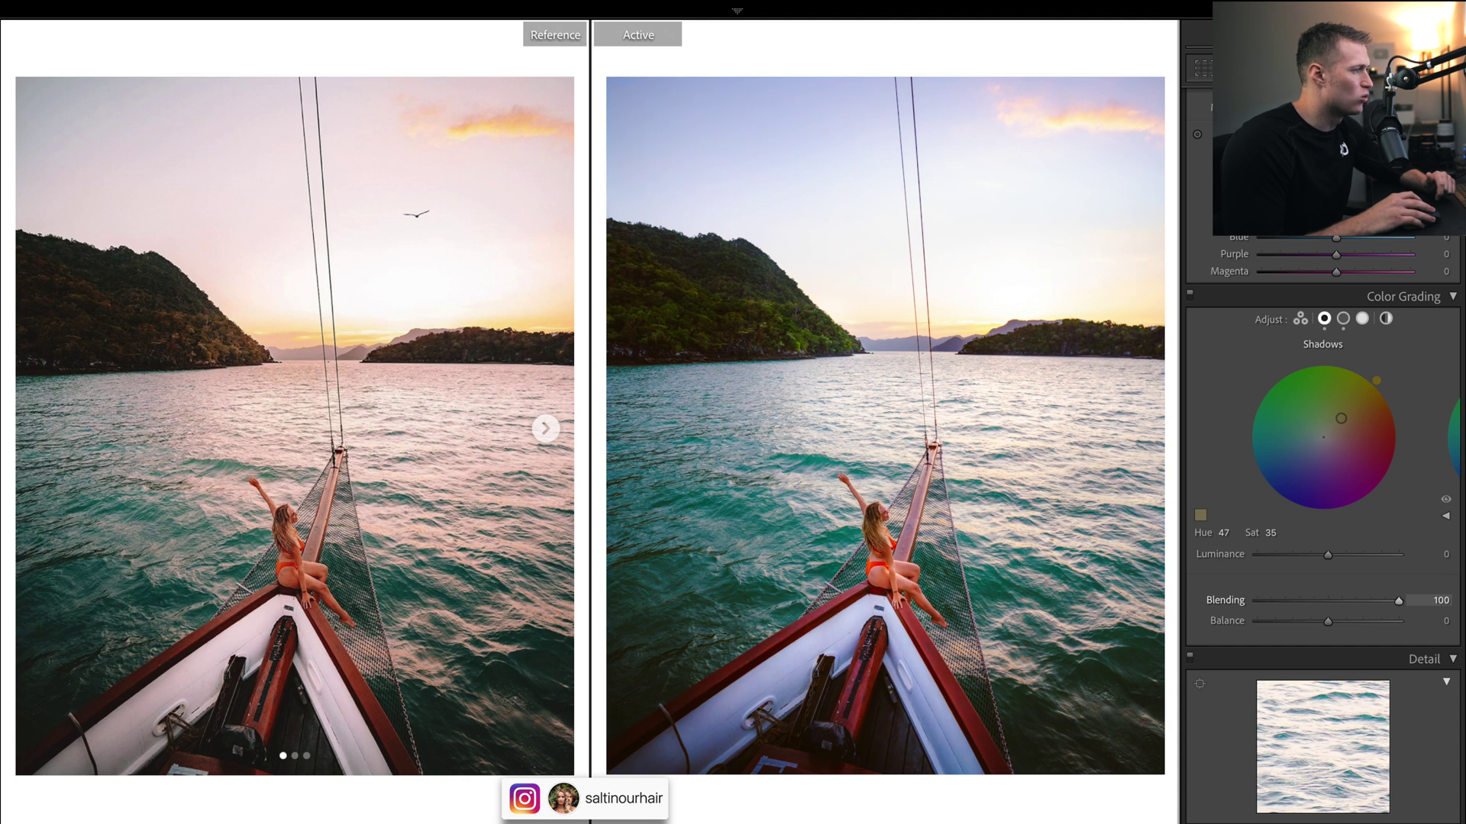
click(1439, 595)
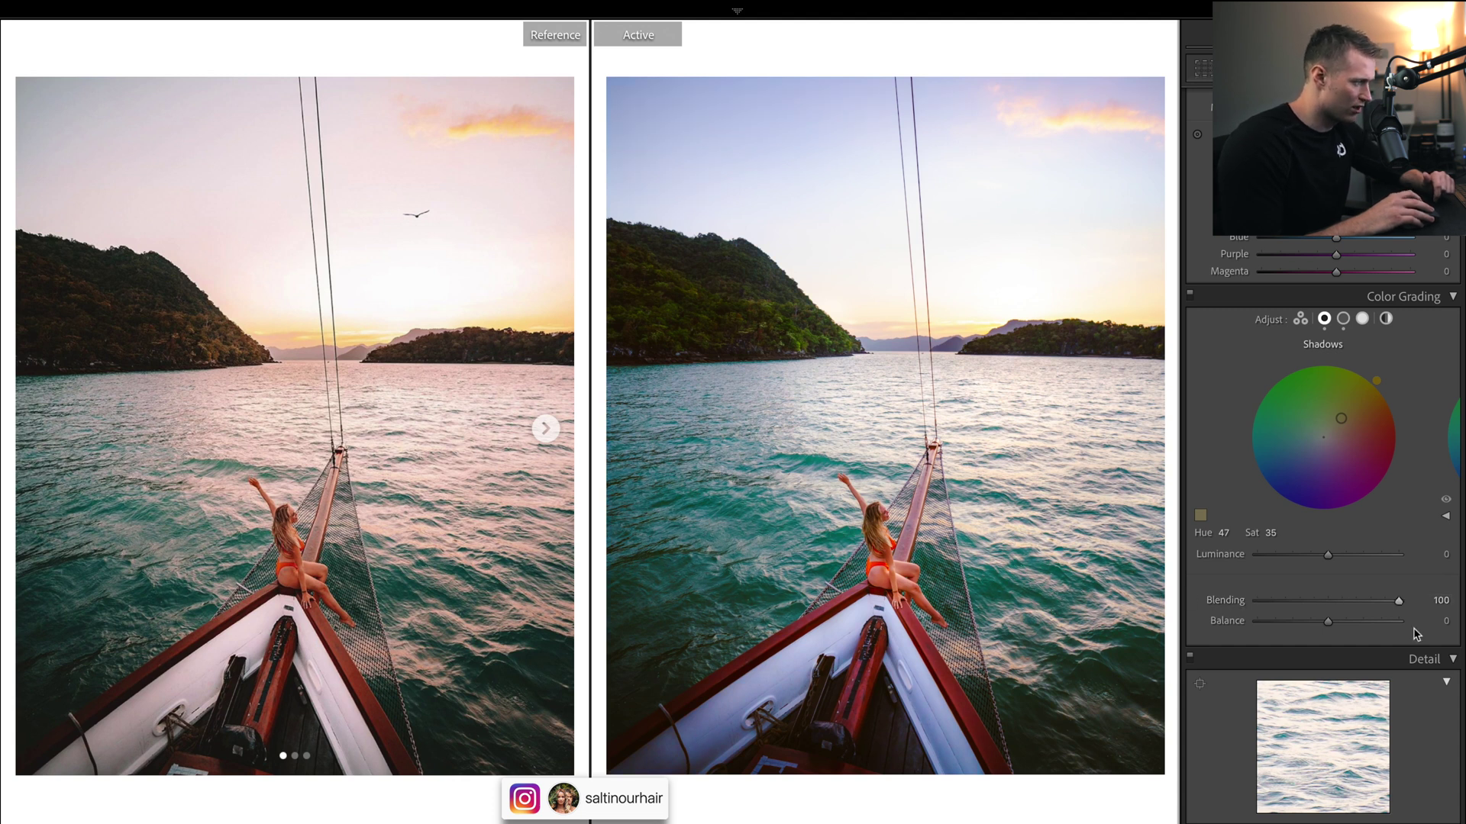
text(100)
key(Return)
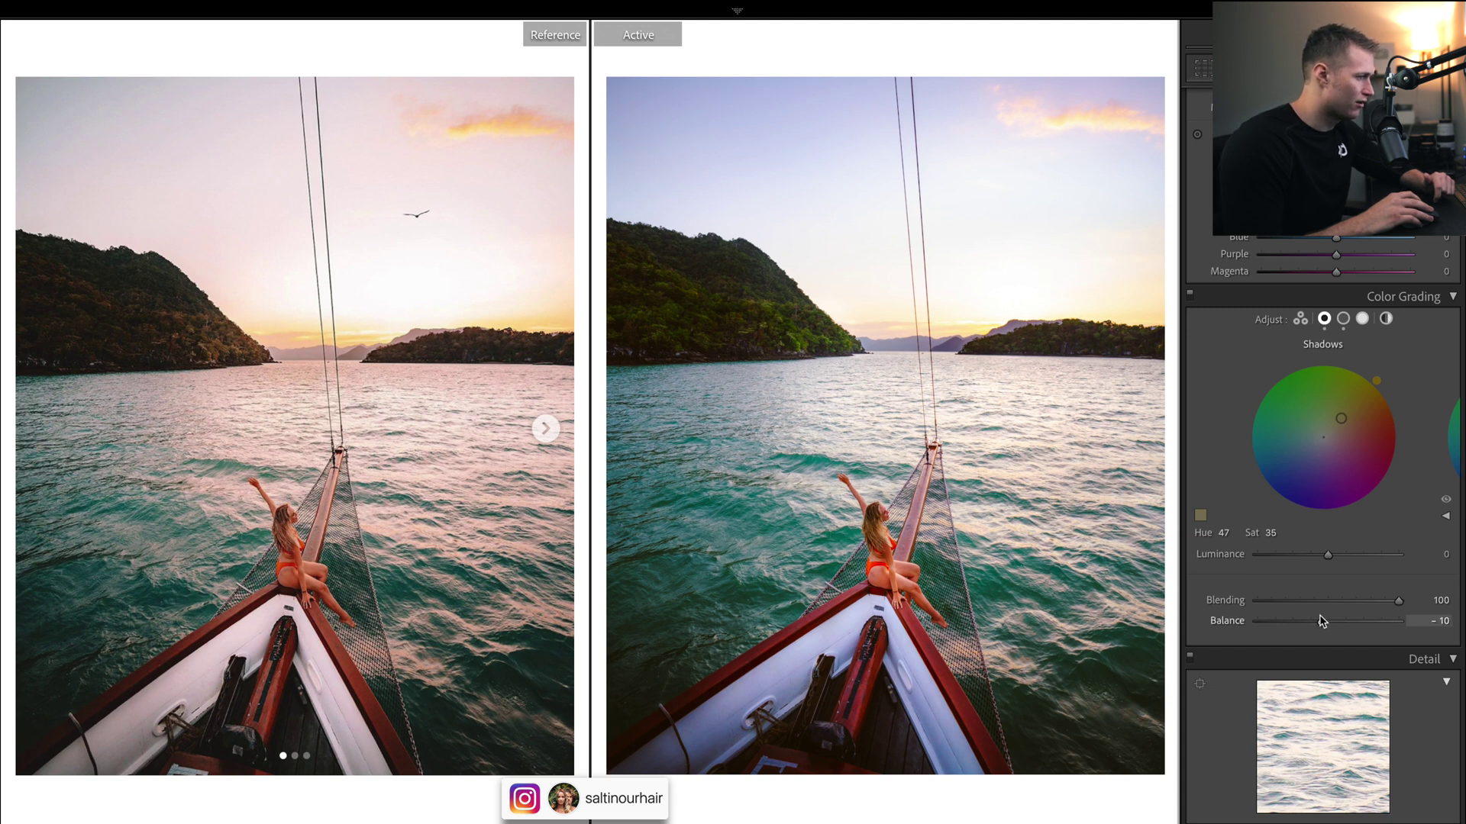
drag(1323, 621, 1319, 622)
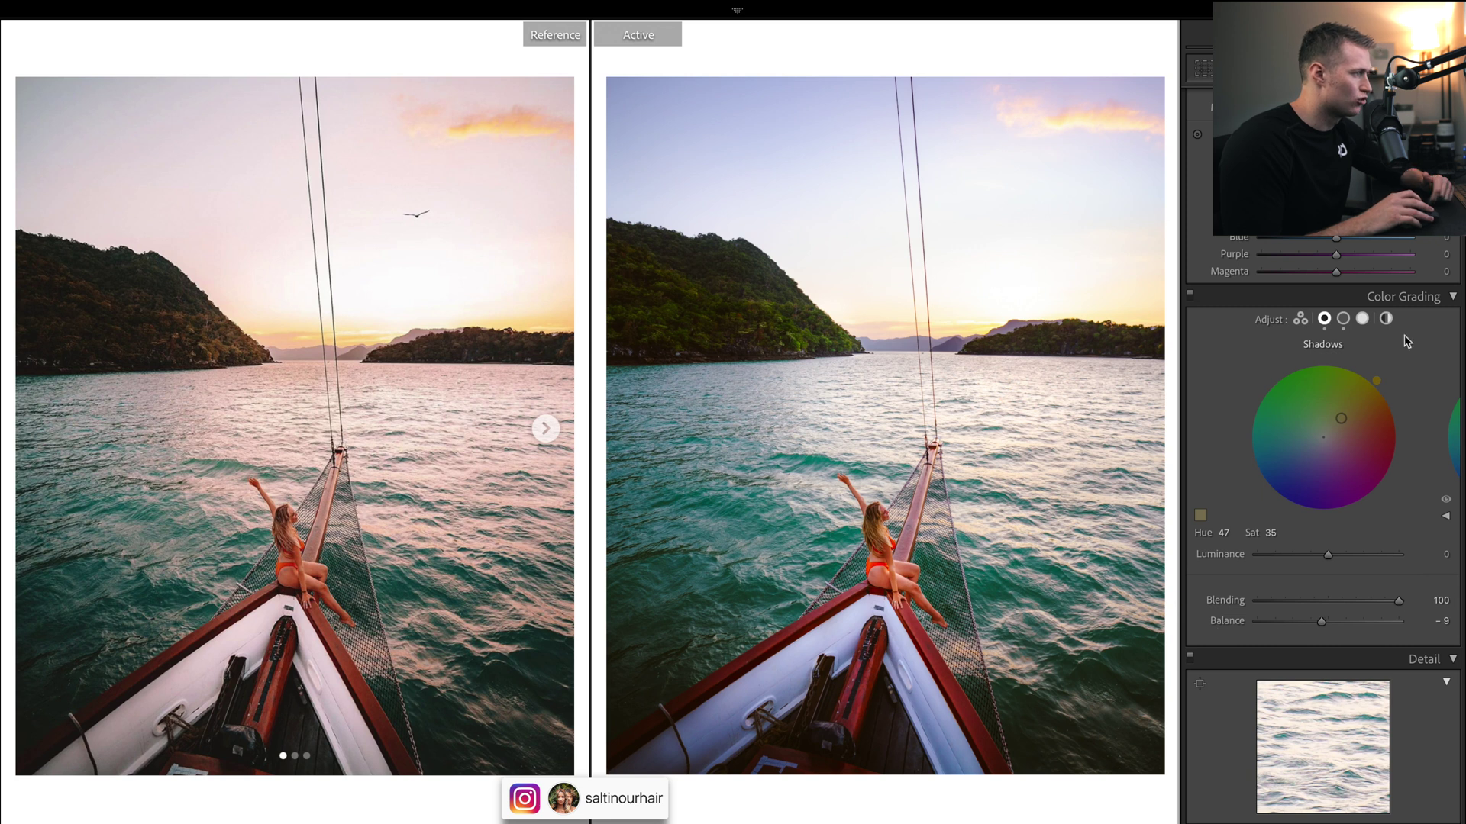
click(1361, 320)
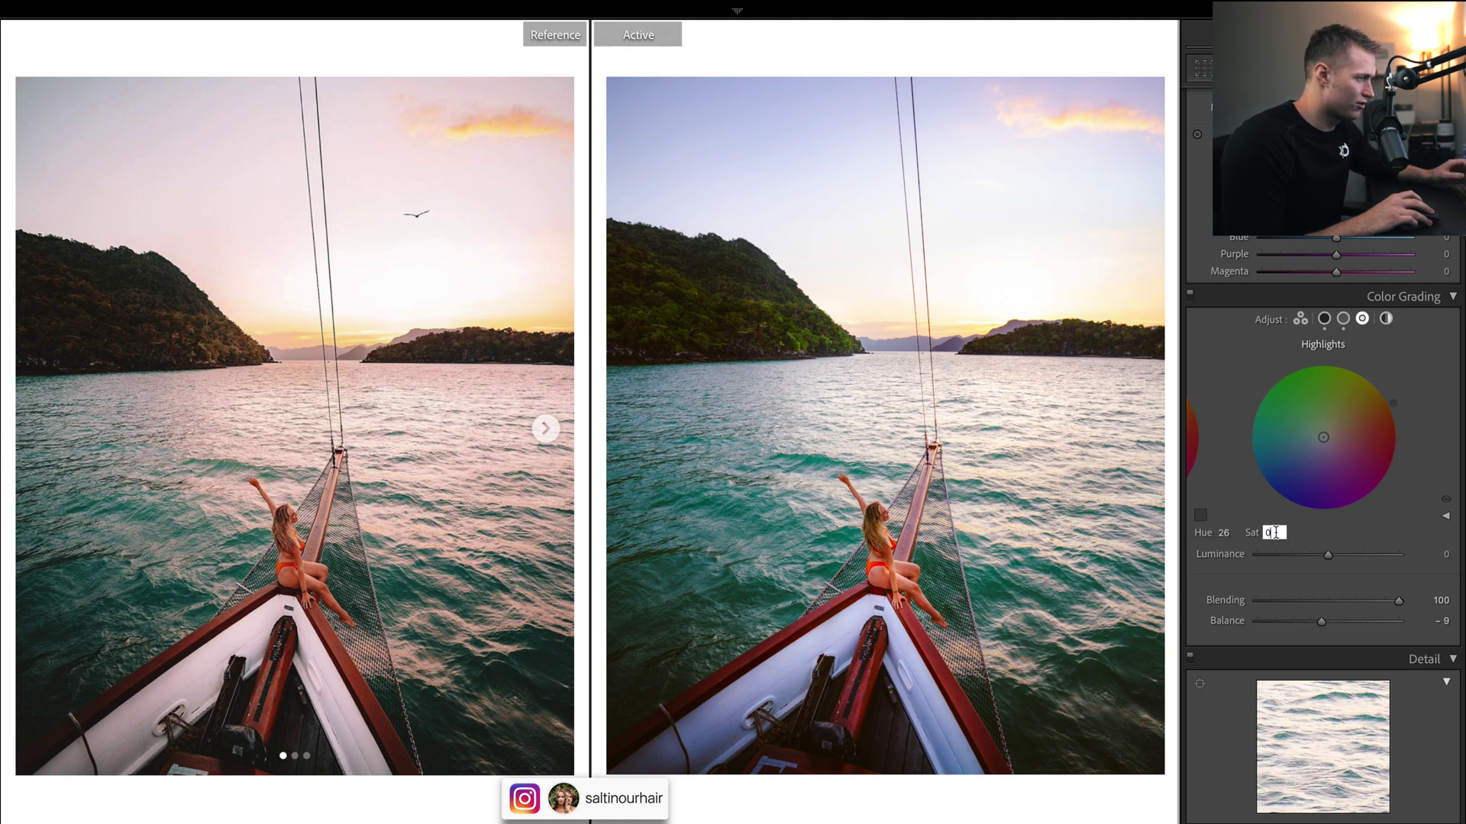
text(25)
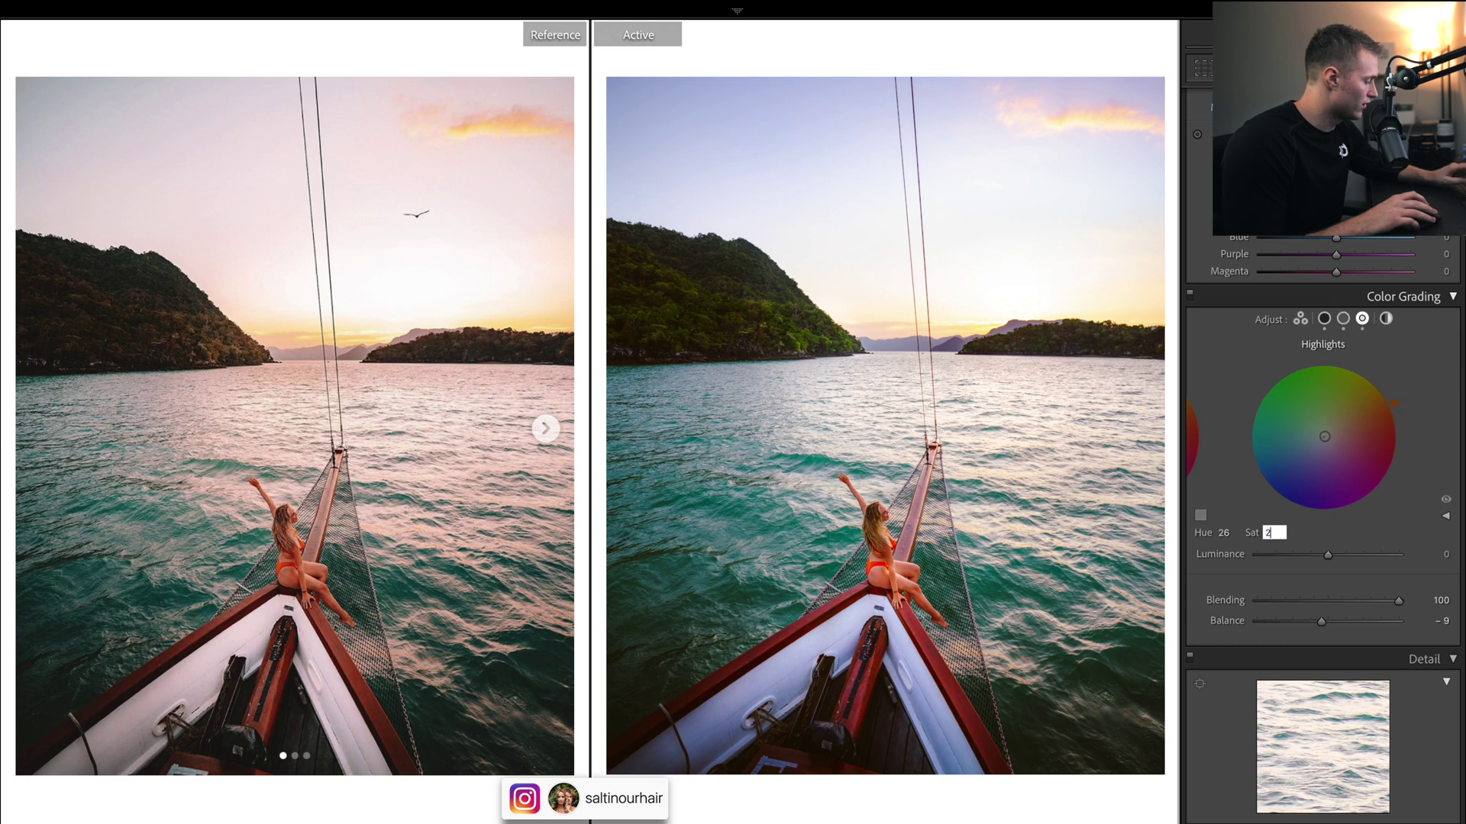
Commit the highlights grade at hue 26, saturation 25.
key(Return)
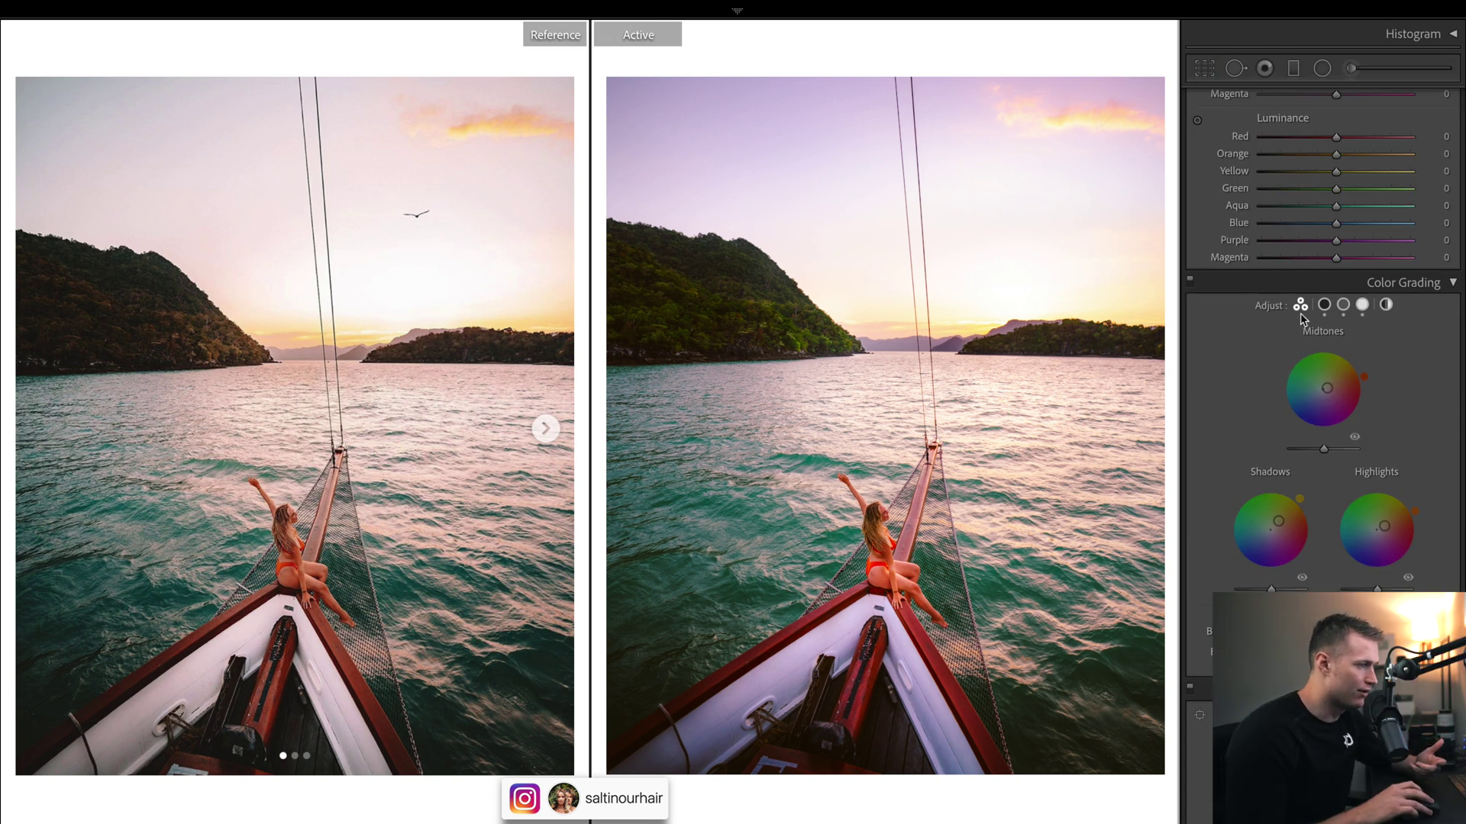
scroll(1323, 344, up, 2)
scroll(1322, 343, up, 2)
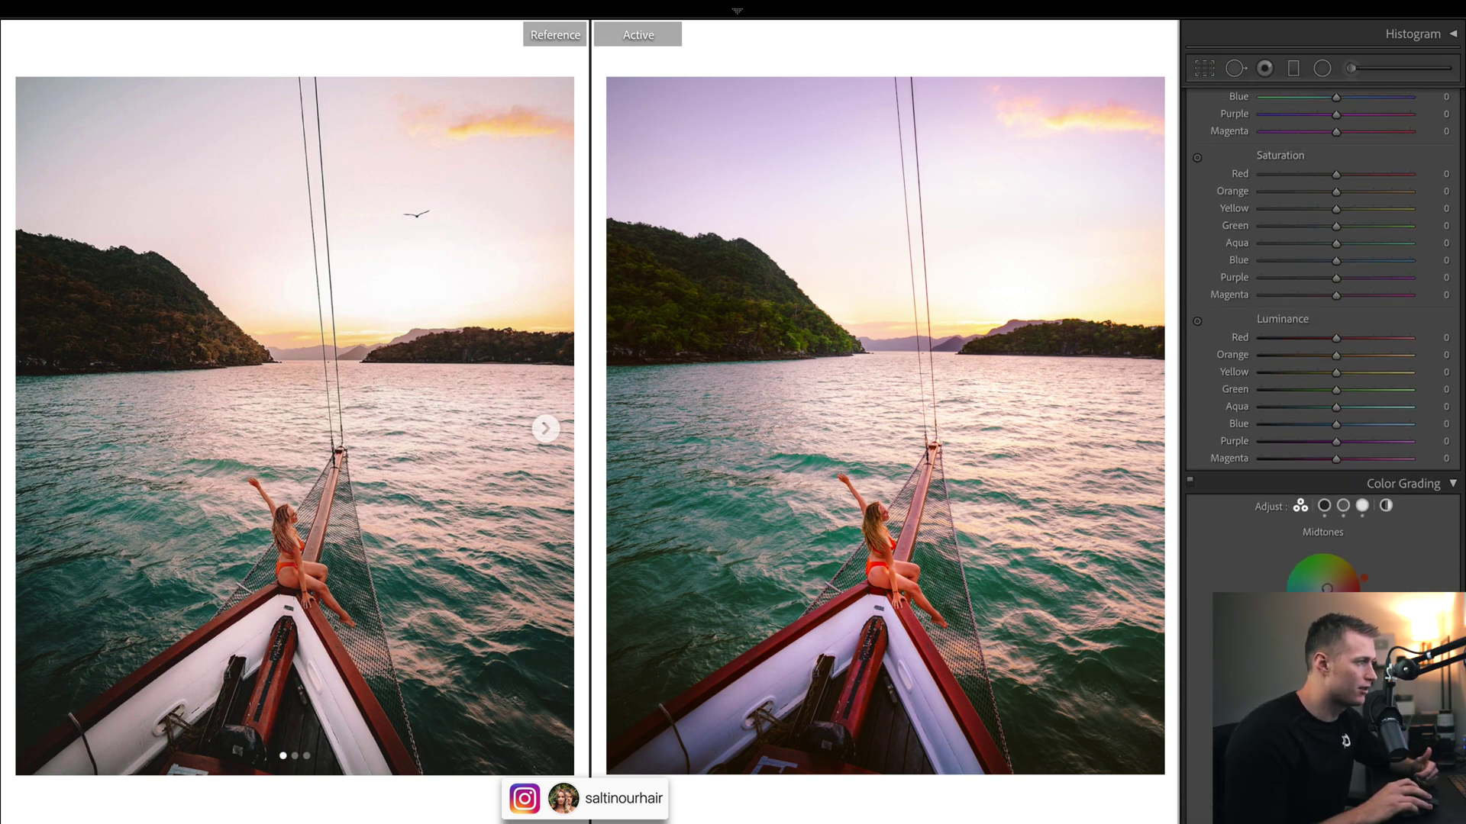
scroll(1323, 344, up, 2)
scroll(1323, 344, up, 2)
scroll(1322, 344, up, 2)
scroll(1323, 344, up, 2)
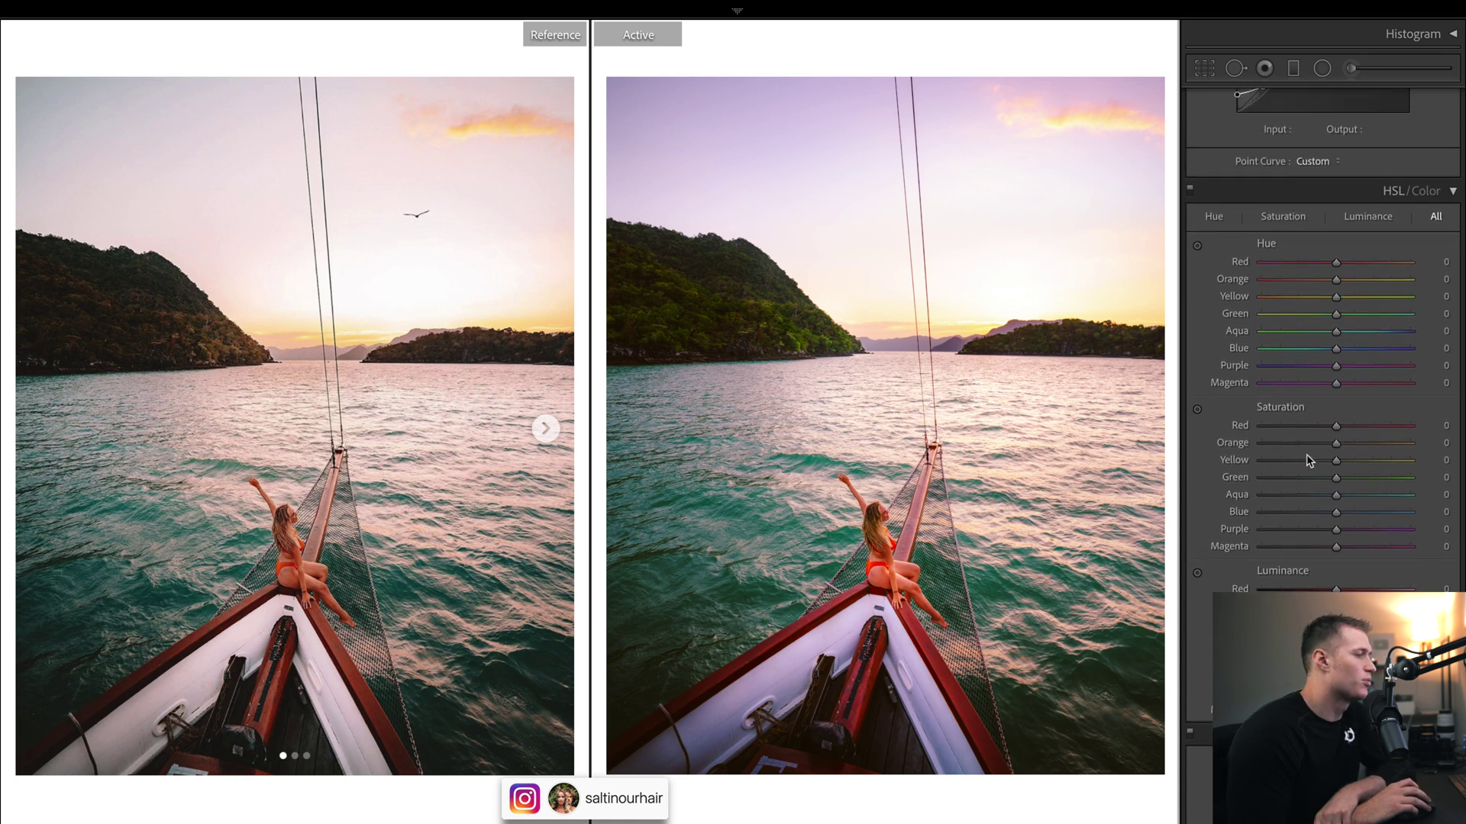
Desaturate reds, oranges, purples and blues in HSL and boost aqua saturation to +43.
click(1309, 425)
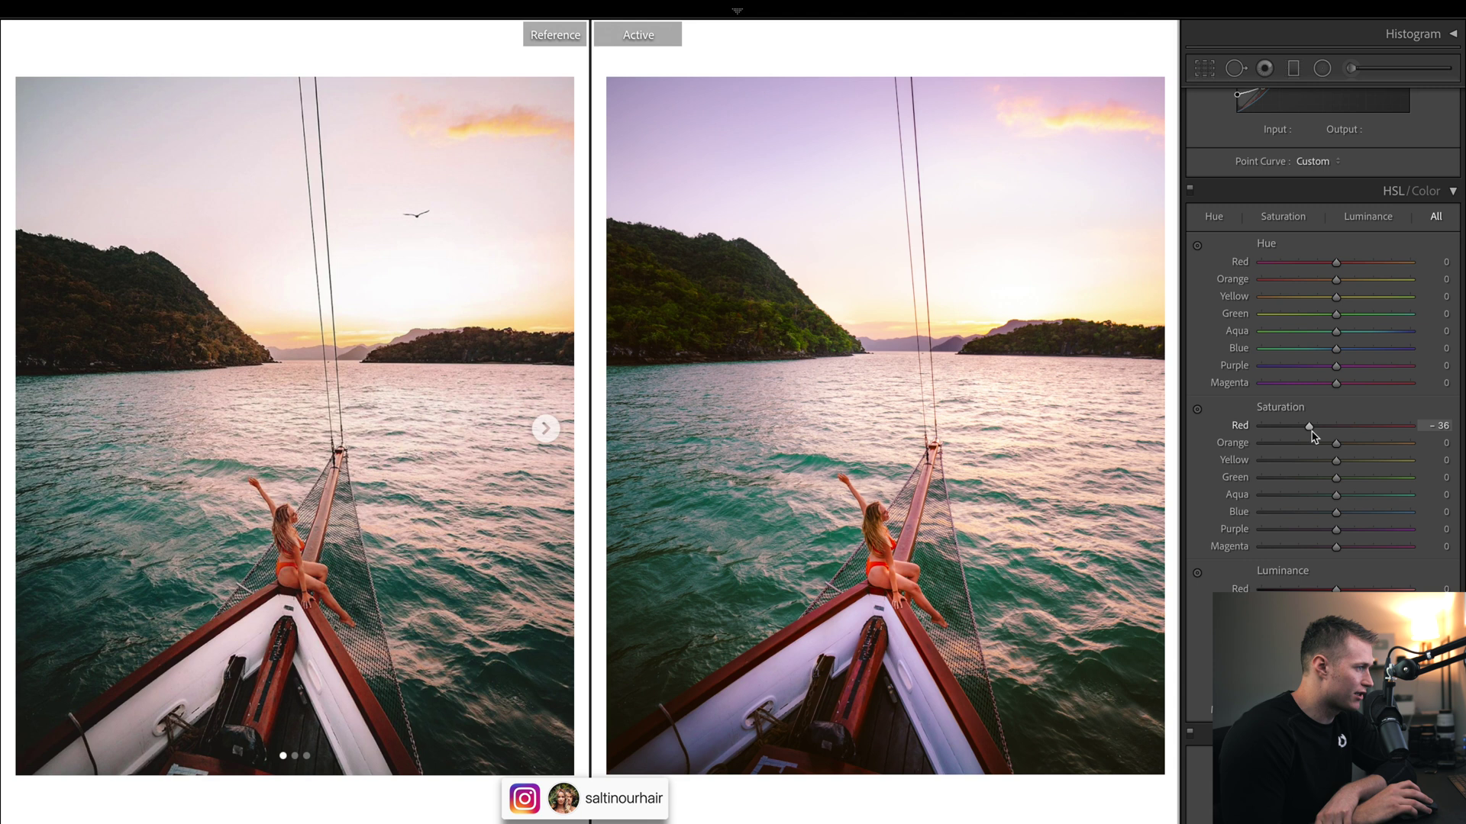
drag(1329, 446, 1331, 445)
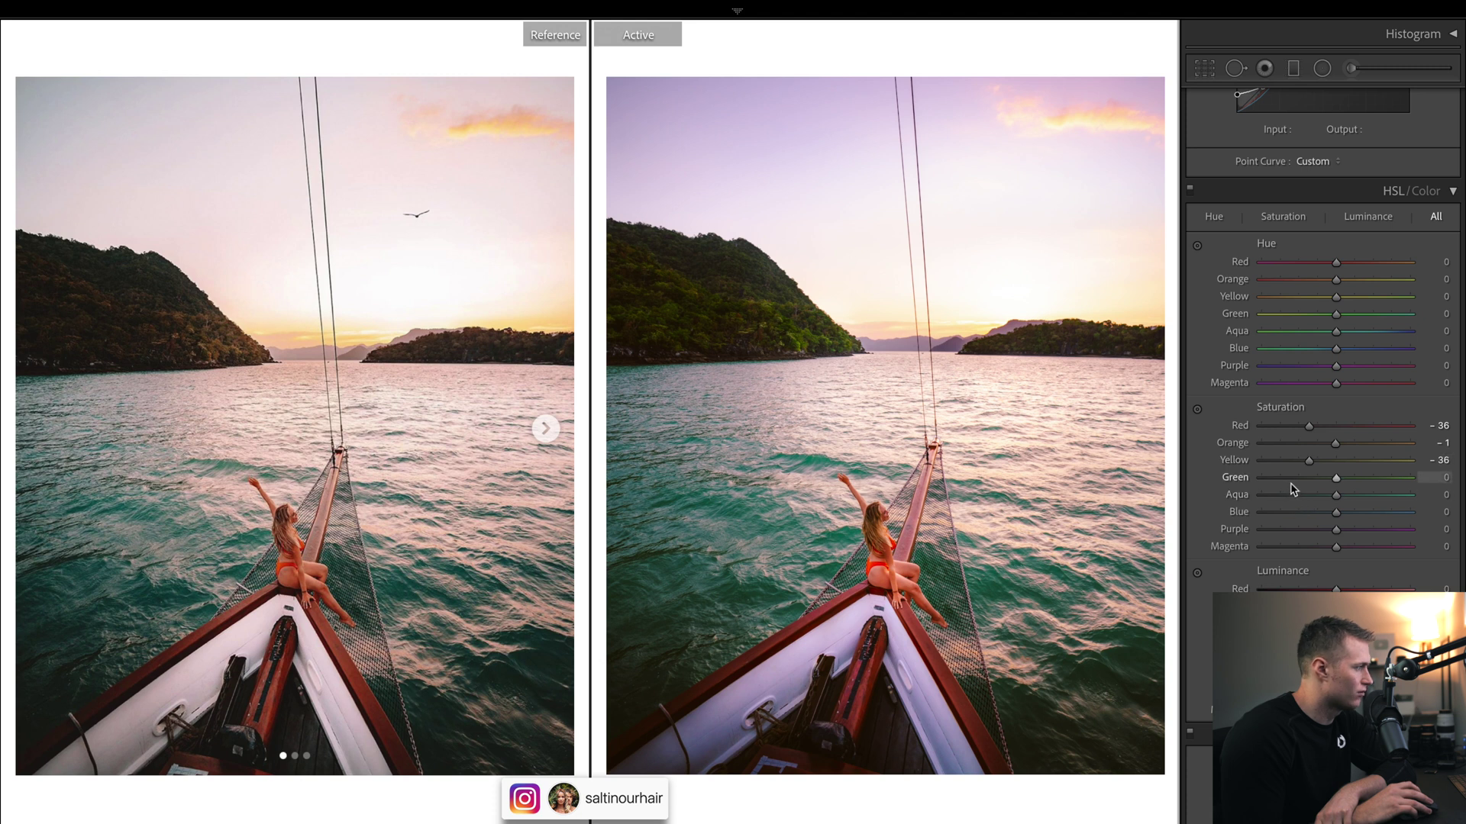
click(1303, 528)
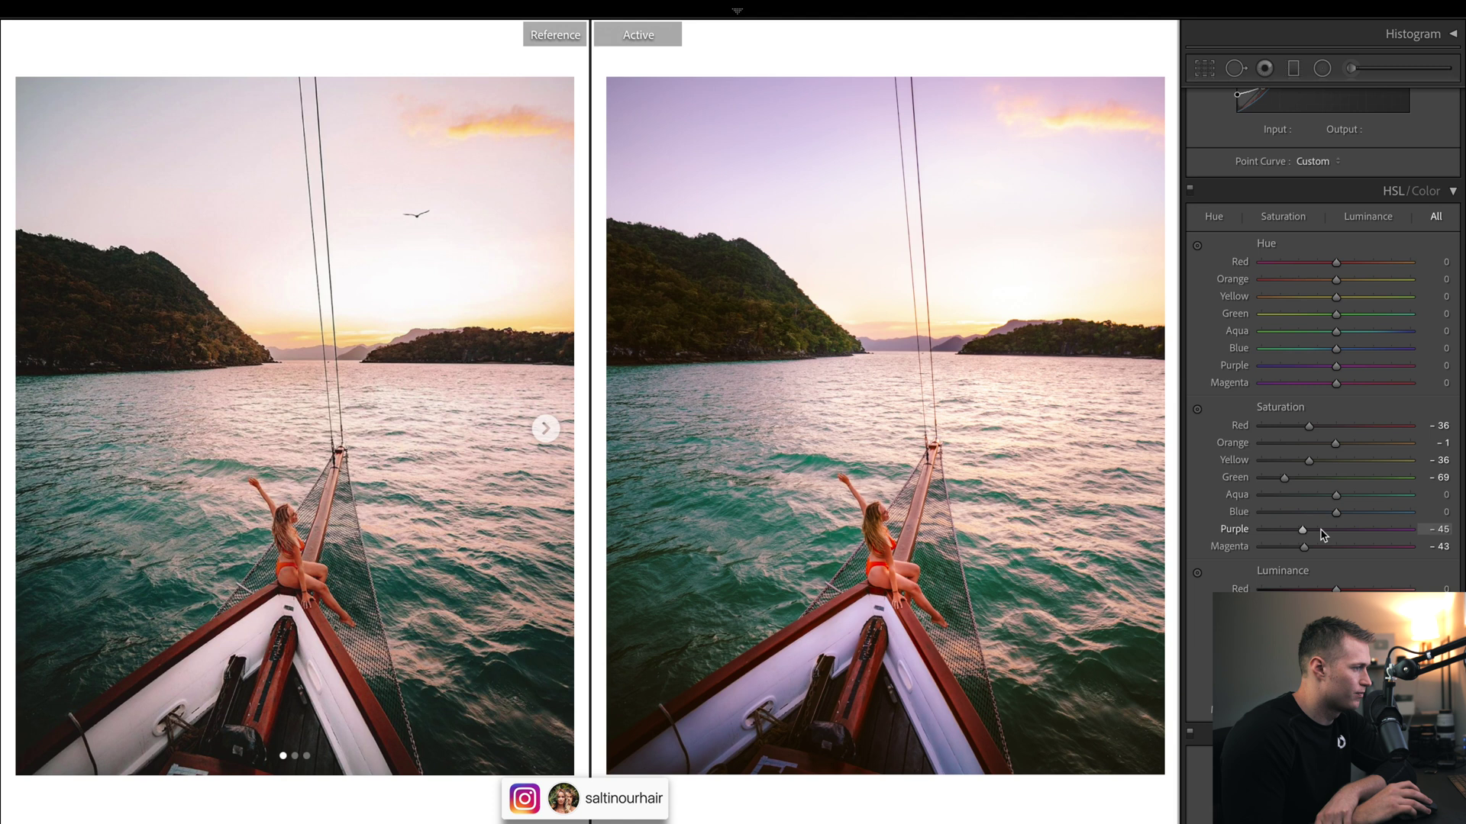
click(1305, 512)
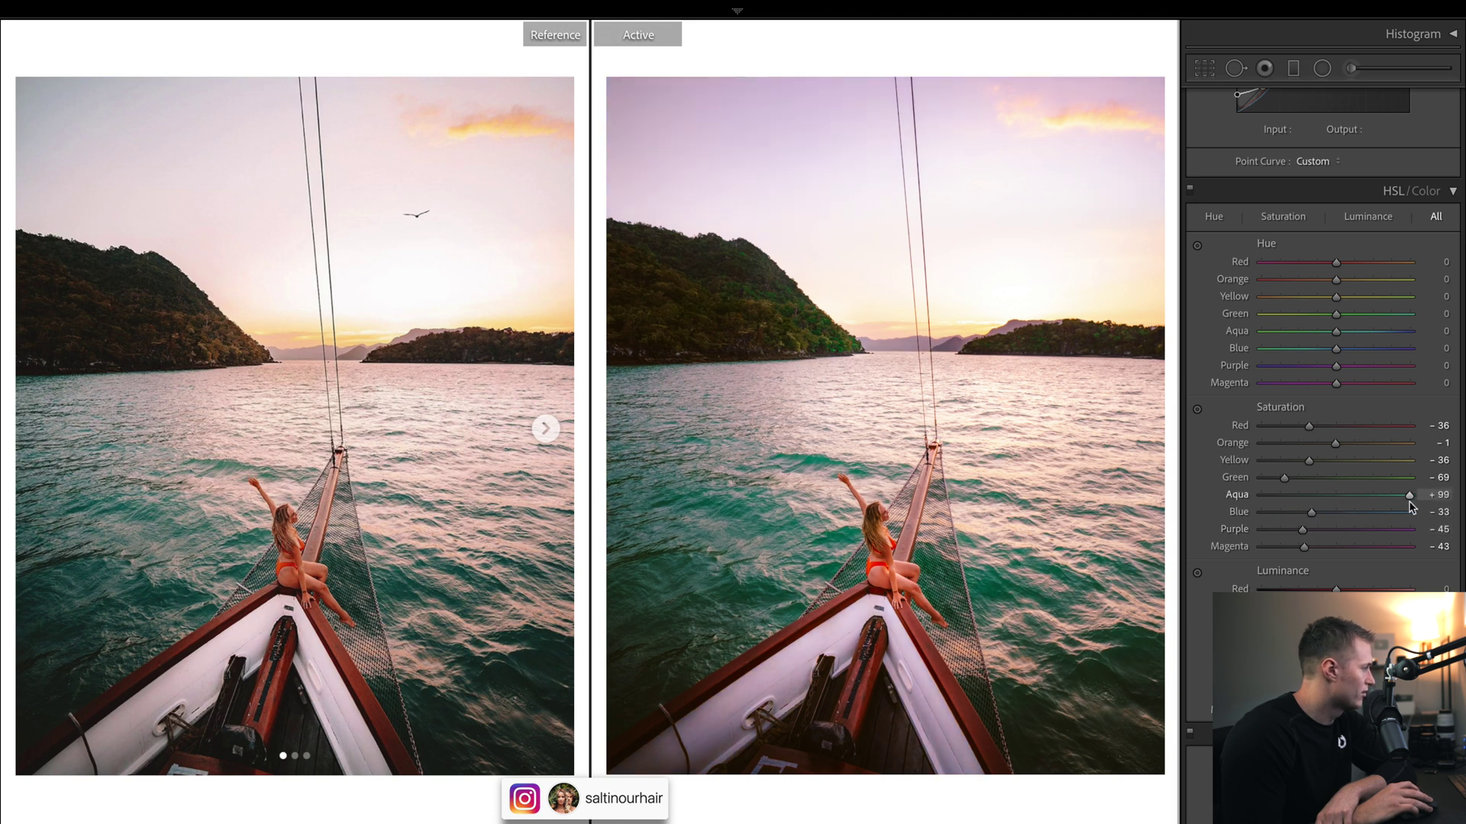
drag(1329, 499, 1351, 502)
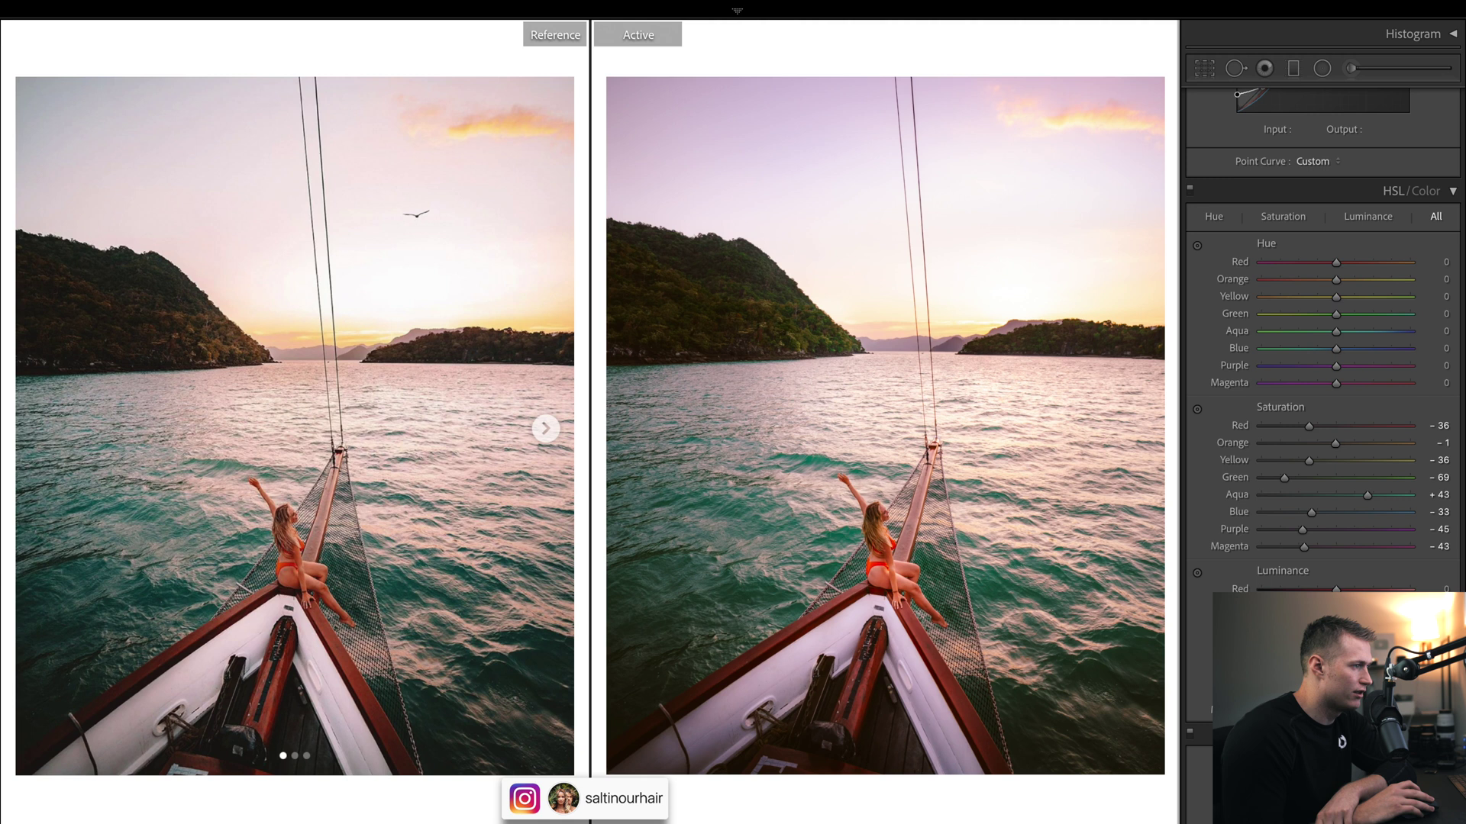
Shift HSL hues: Green −100, Orange −5, Blue −15, Aqua +51, undoing an Aqua +100 attempt.
drag(1334, 314, 1259, 314)
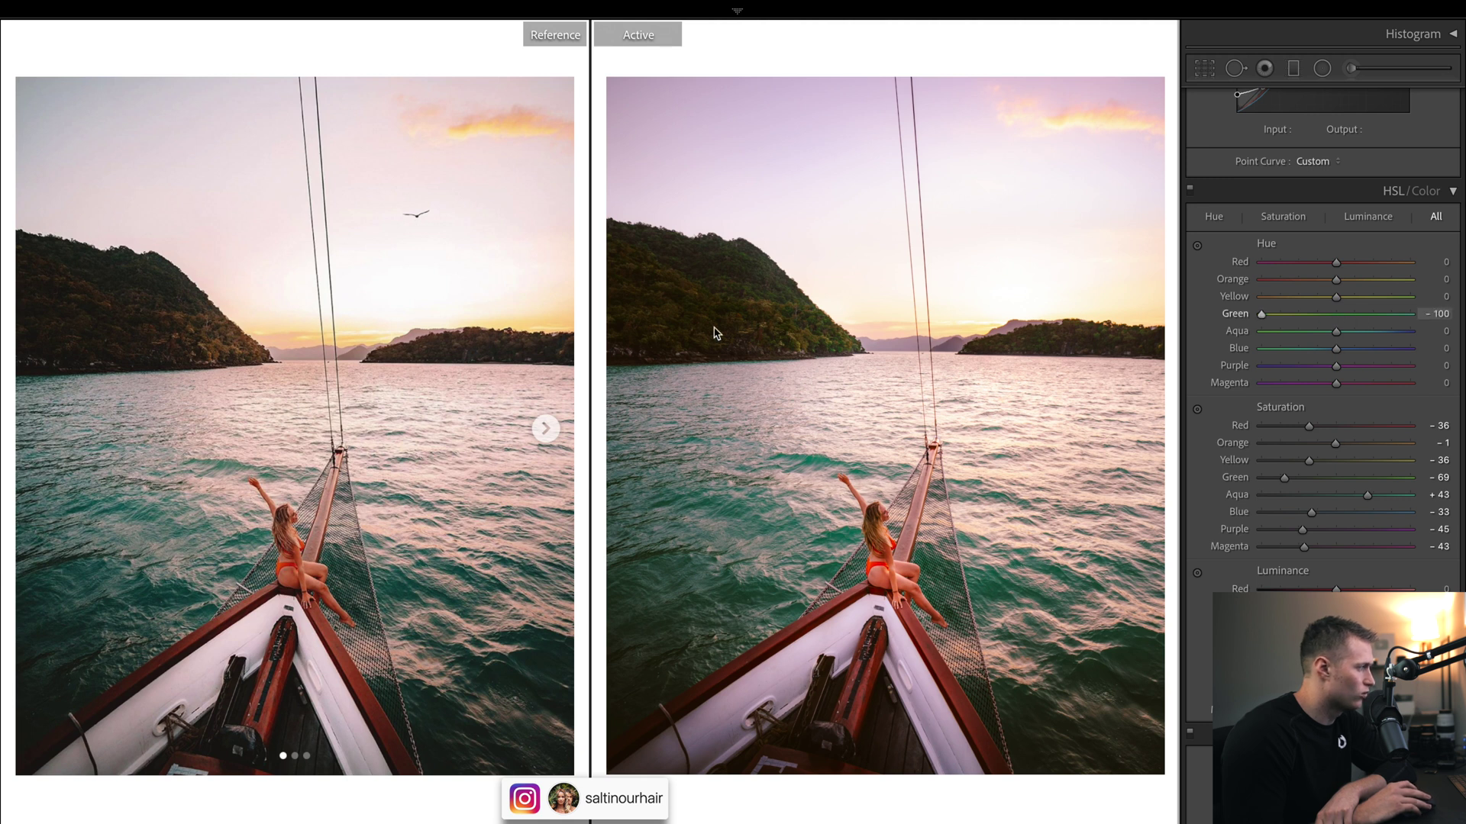
drag(1334, 280, 1341, 280)
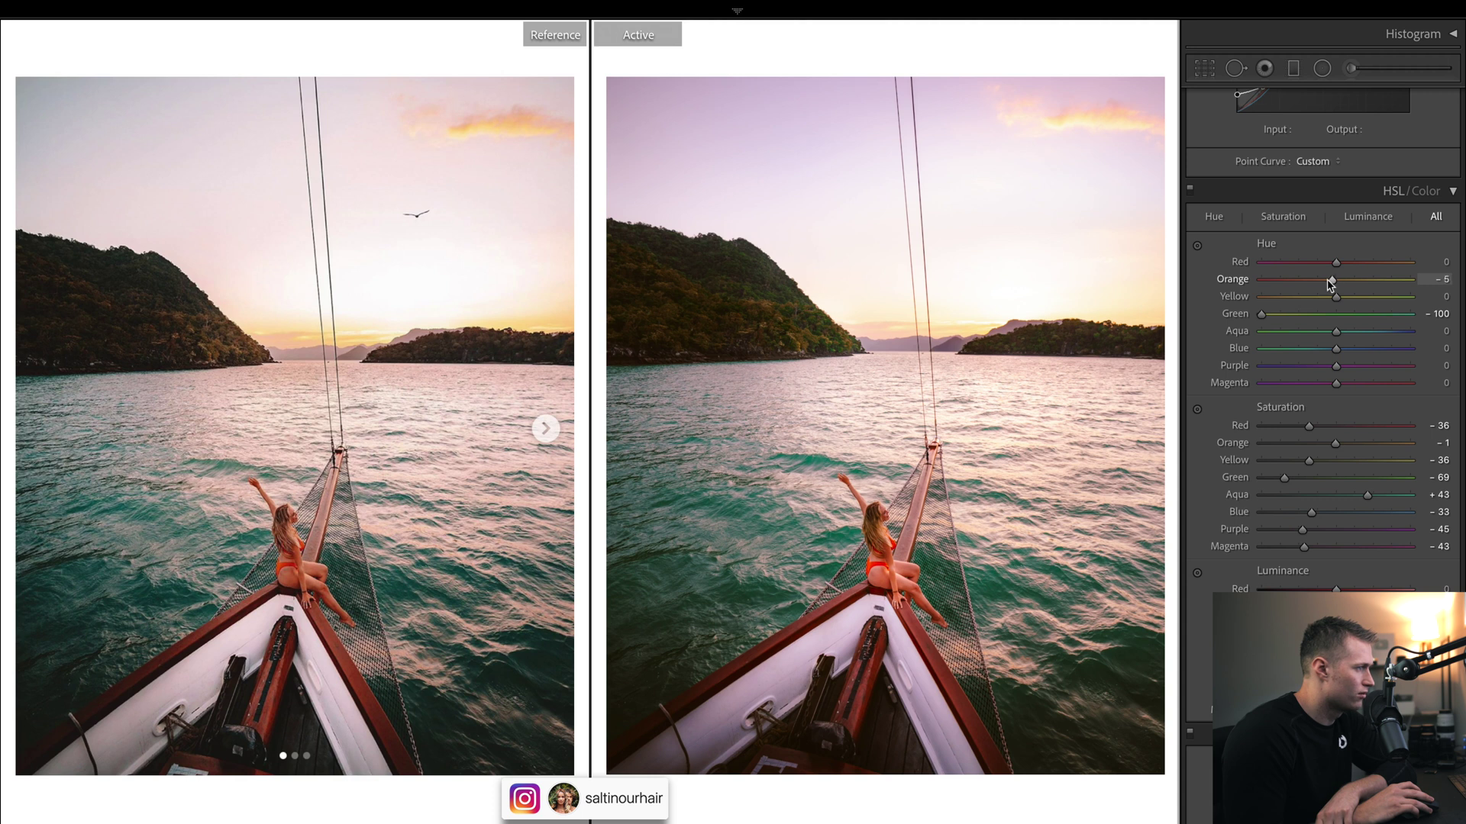
mouse_move(1335, 348)
mouse_down()
mouse_move(1300, 349)
mouse_move(1365, 332)
mouse_up()
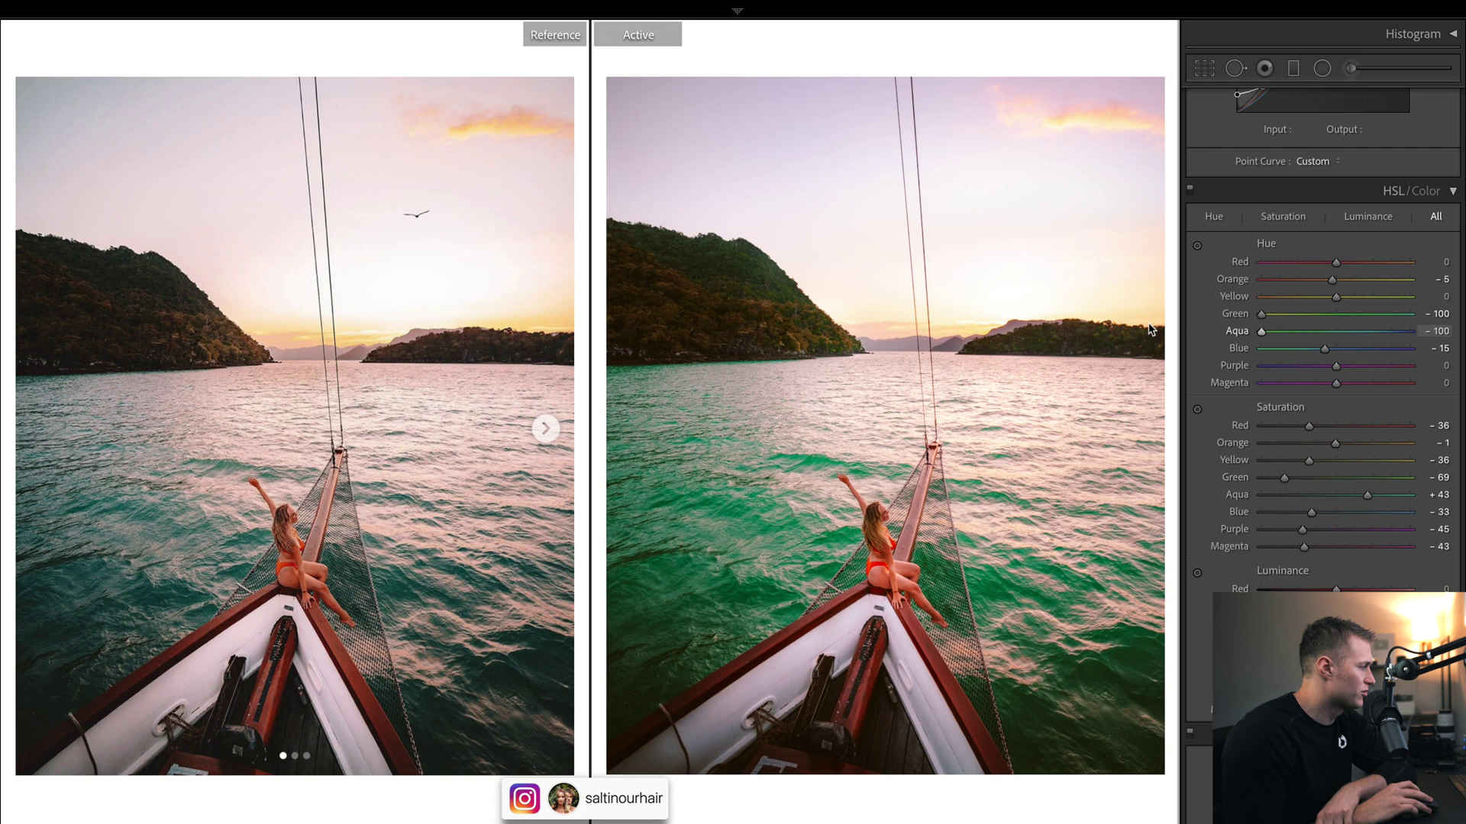
mouse_move(1245, 334)
mouse_down()
mouse_move(1280, 356)
mouse_move(1370, 337)
mouse_up()
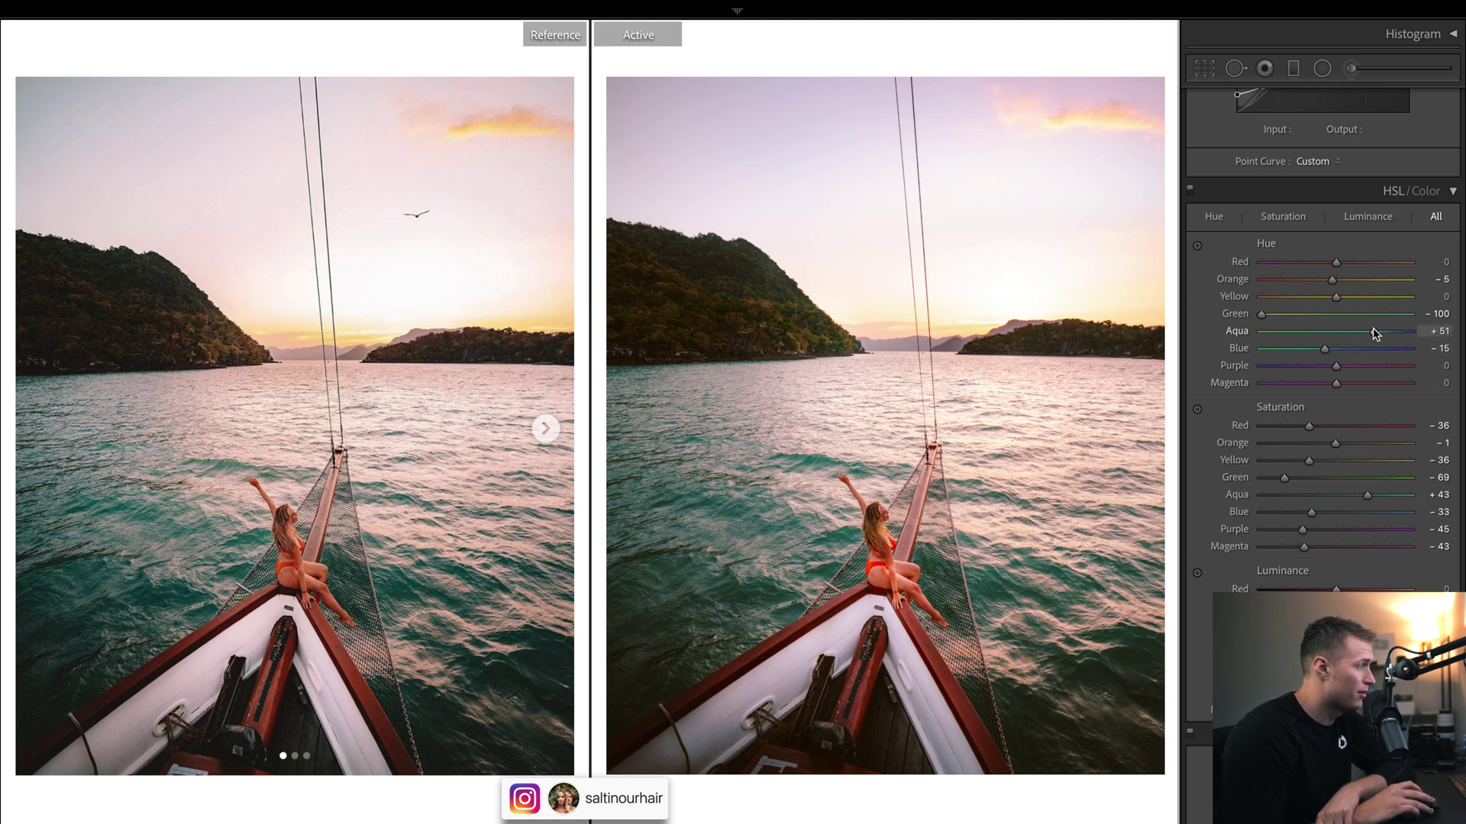
drag(1375, 332, 1409, 330)
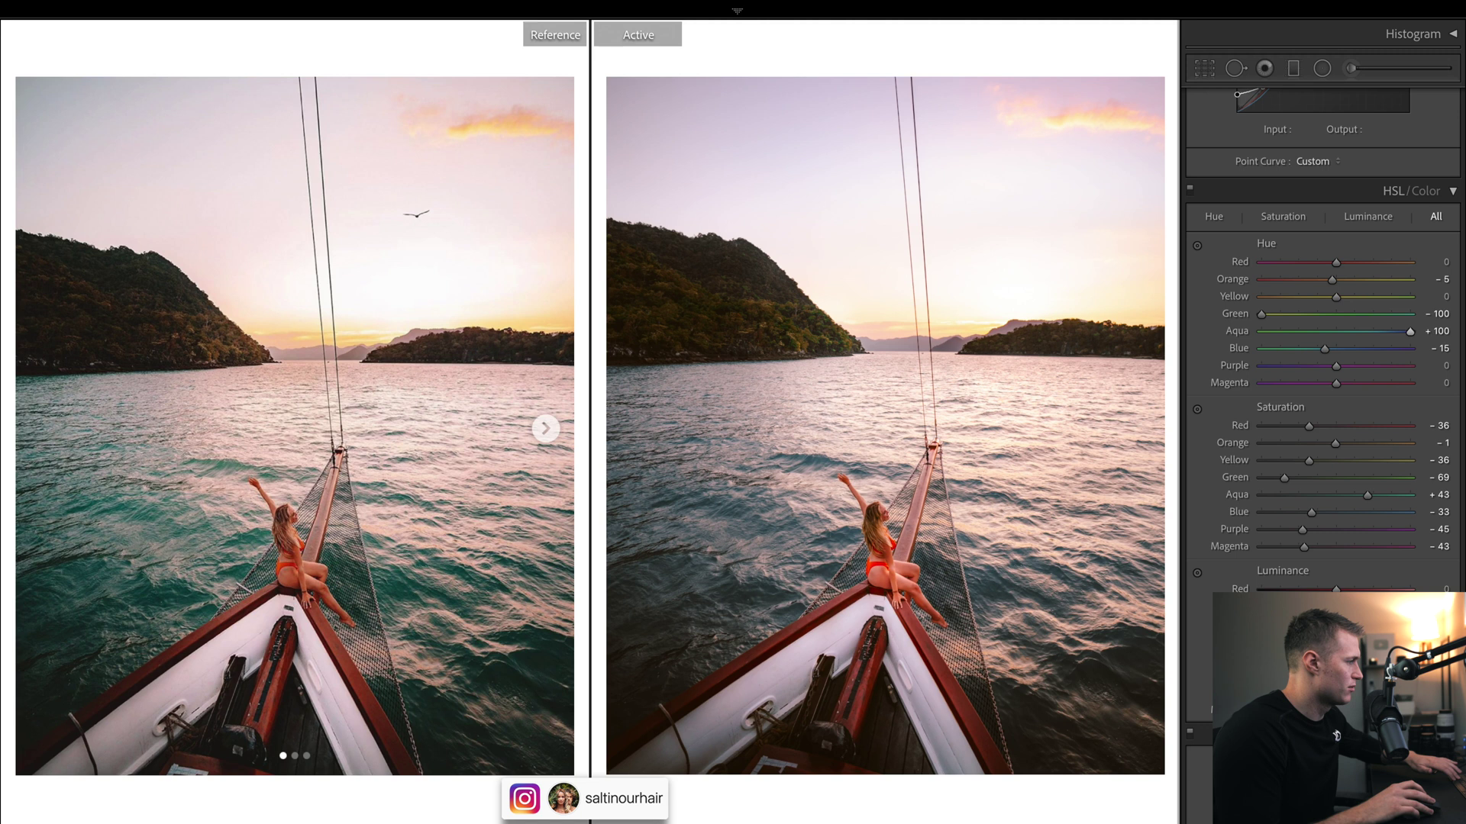
key(ctrl+z)
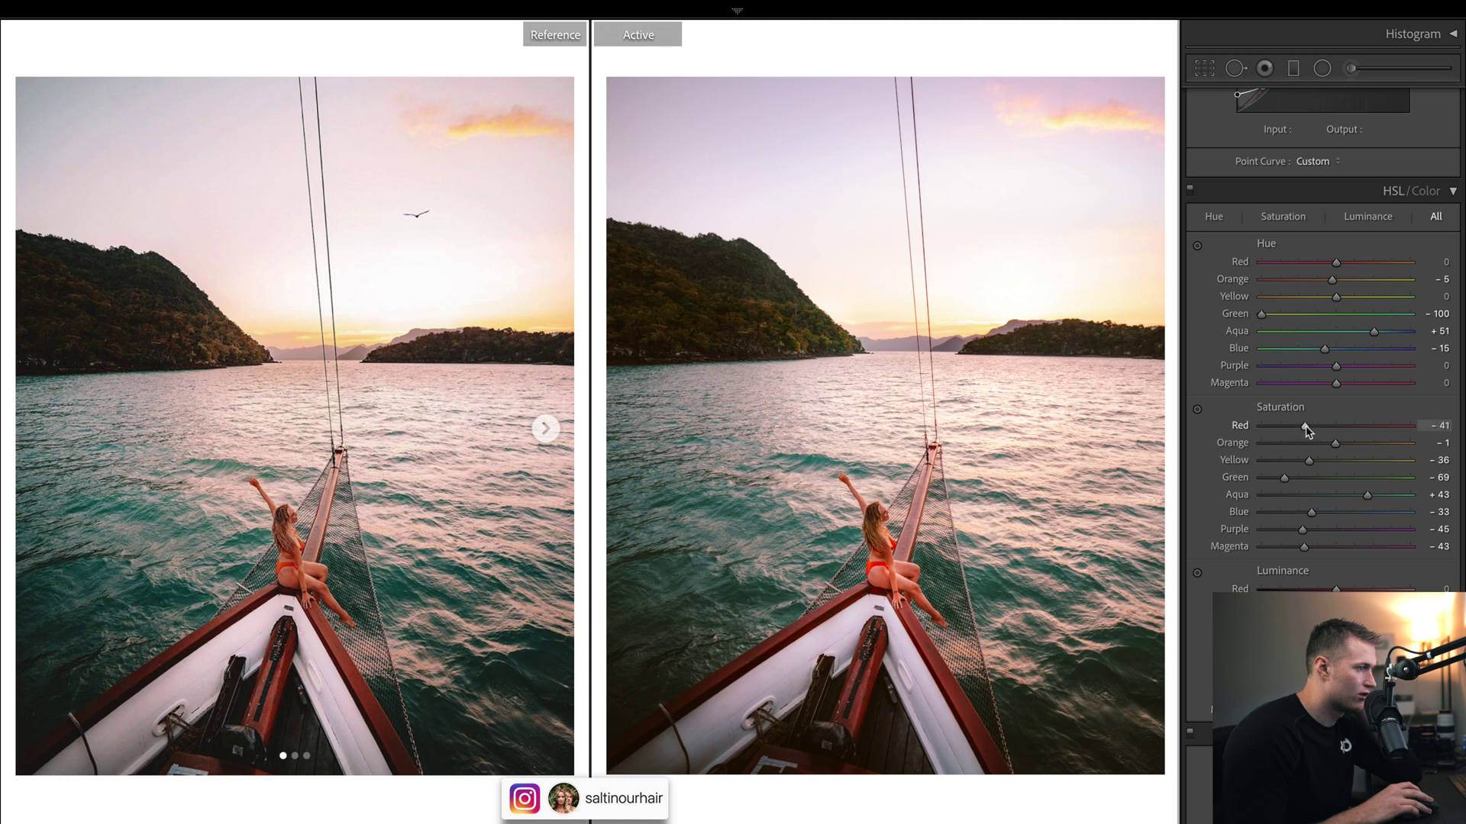
Refine HSL saturation to Red −49, Orange +2, Blue −21, Purple −40, Magenta −42.
drag(1306, 426, 1294, 426)
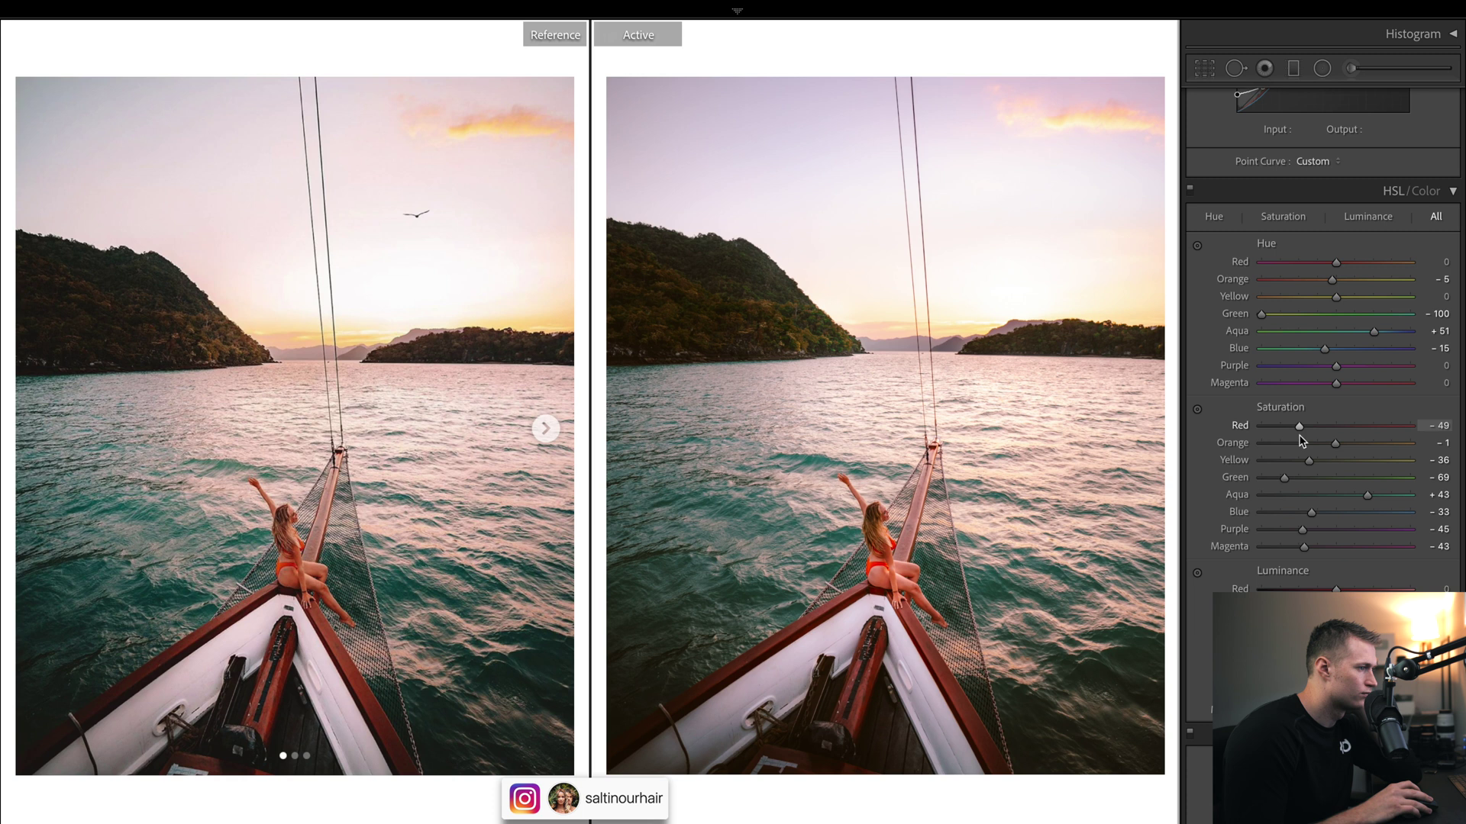
mouse_move(1336, 443)
mouse_down()
mouse_move(1288, 479)
mouse_move(1370, 497)
mouse_up()
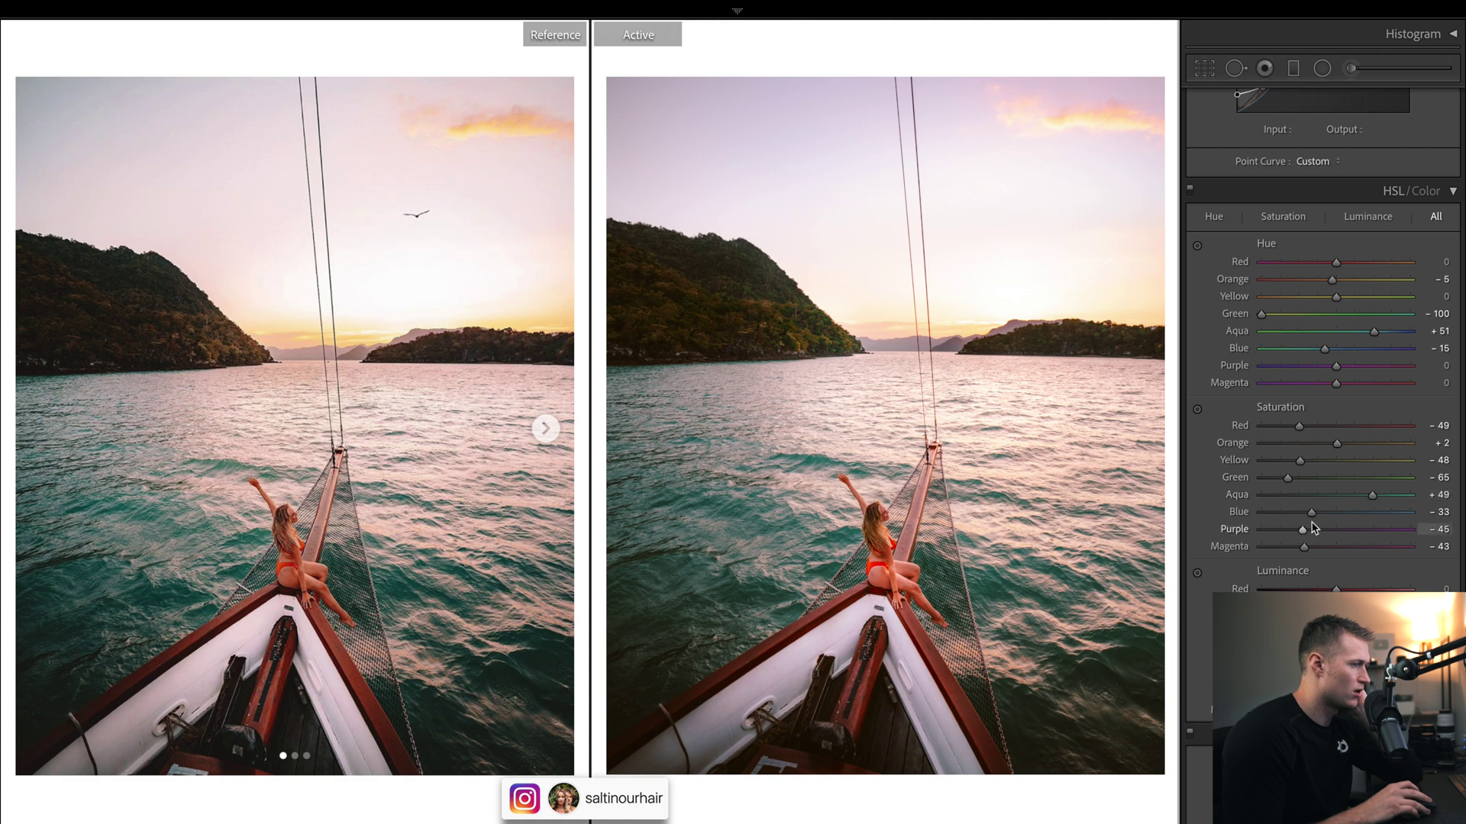
drag(1311, 512, 1336, 513)
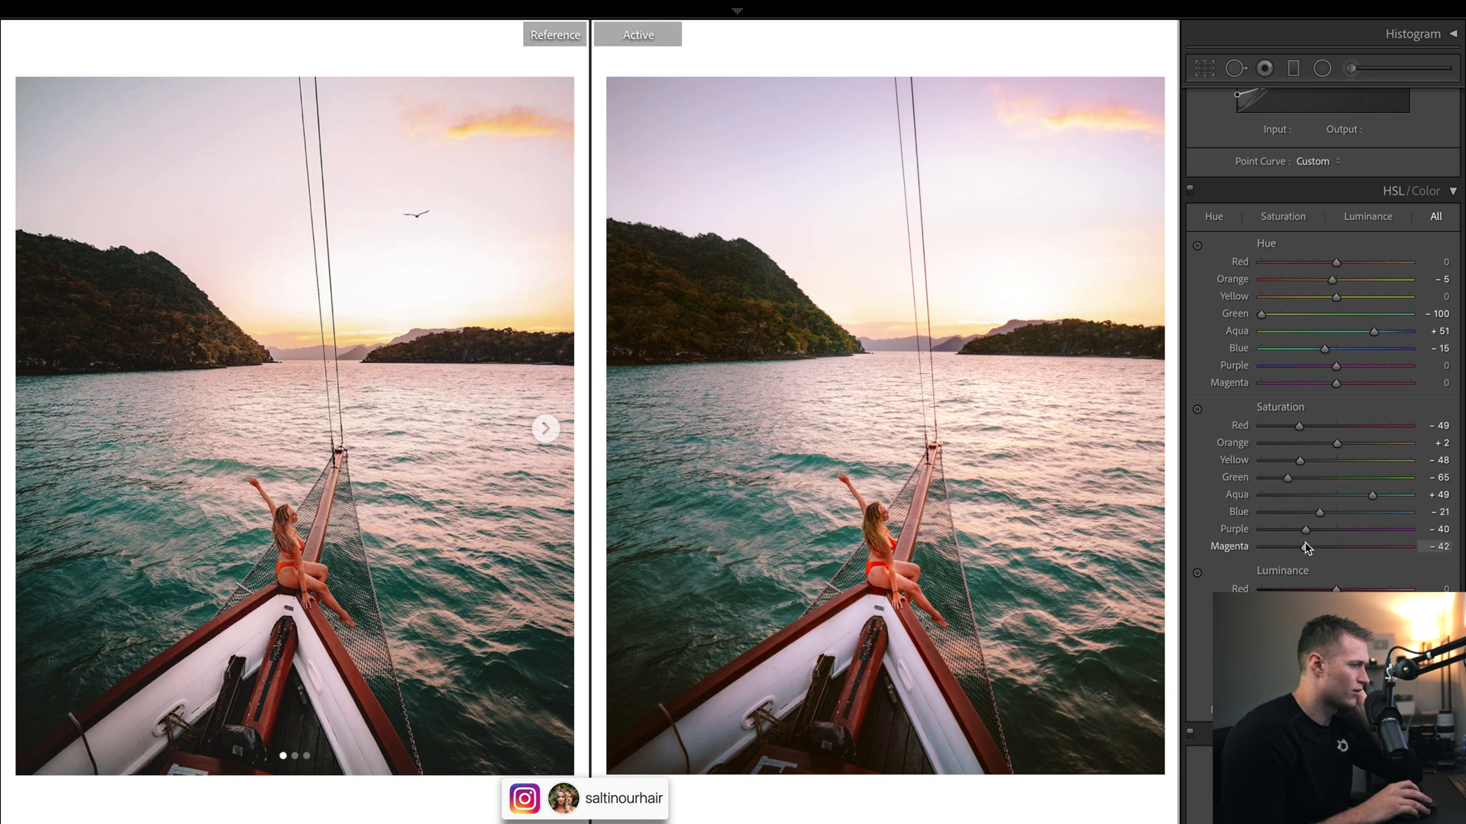
drag(1302, 529, 1304, 547)
scroll(1316, 516, down, 2)
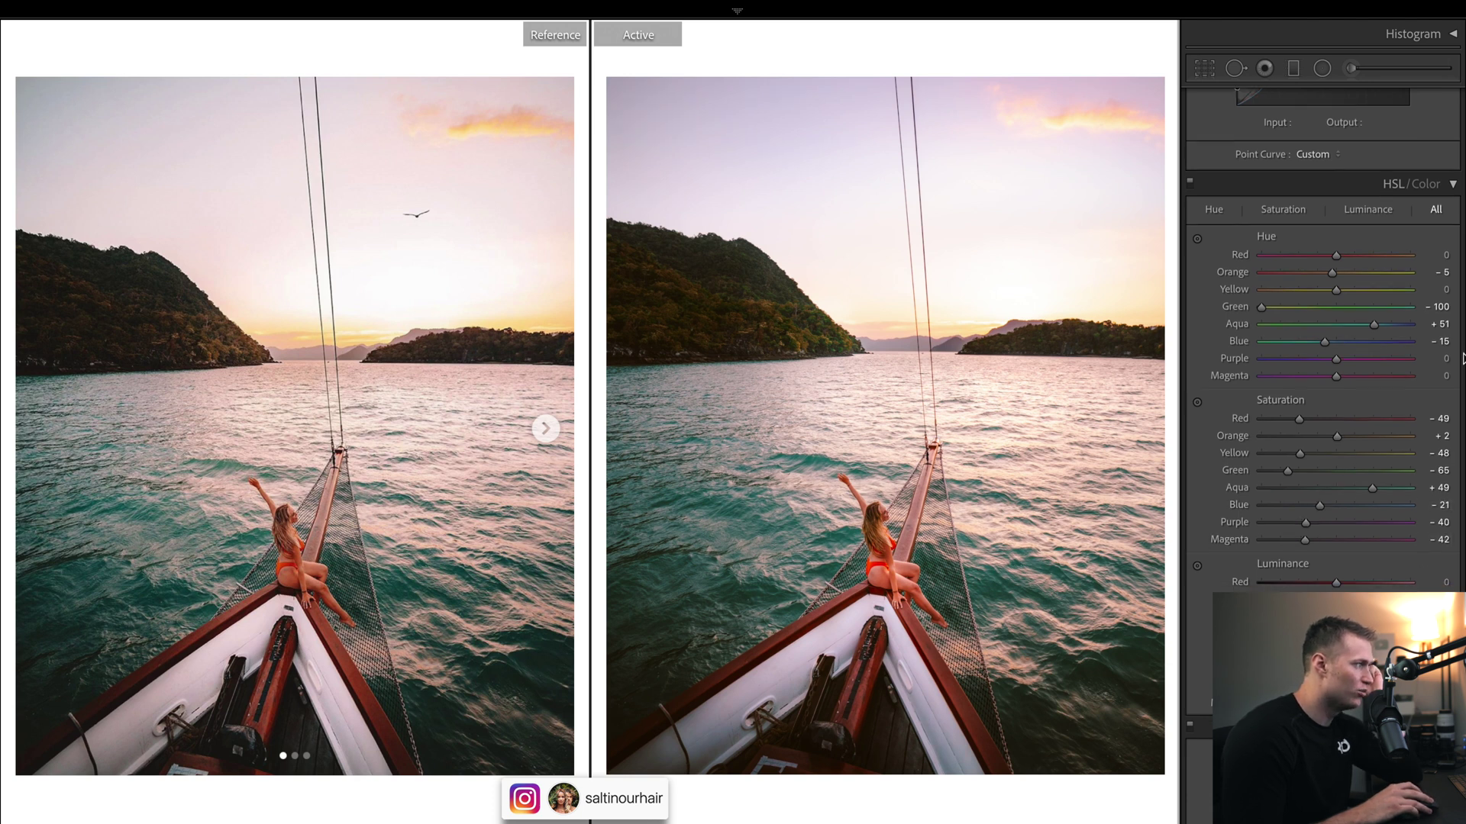
scroll(1322, 492, down, 2)
Darken Orange luminance to -13 and Yellow to -18, brightening Green to +38.
drag(1323, 482, 1328, 484)
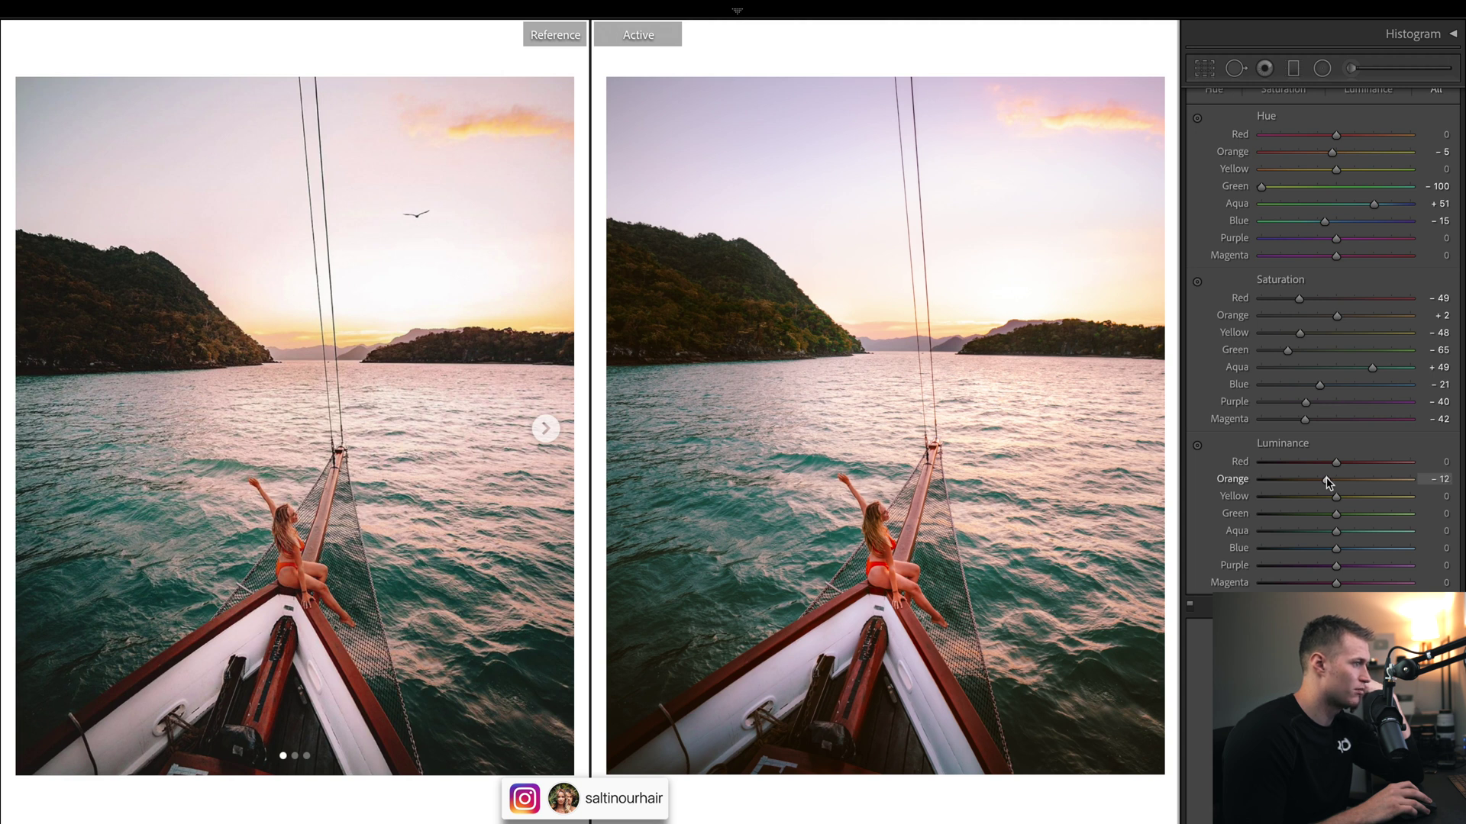
mouse_move(1330, 484)
mouse_down()
mouse_move(1283, 483)
mouse_move(1325, 487)
mouse_up()
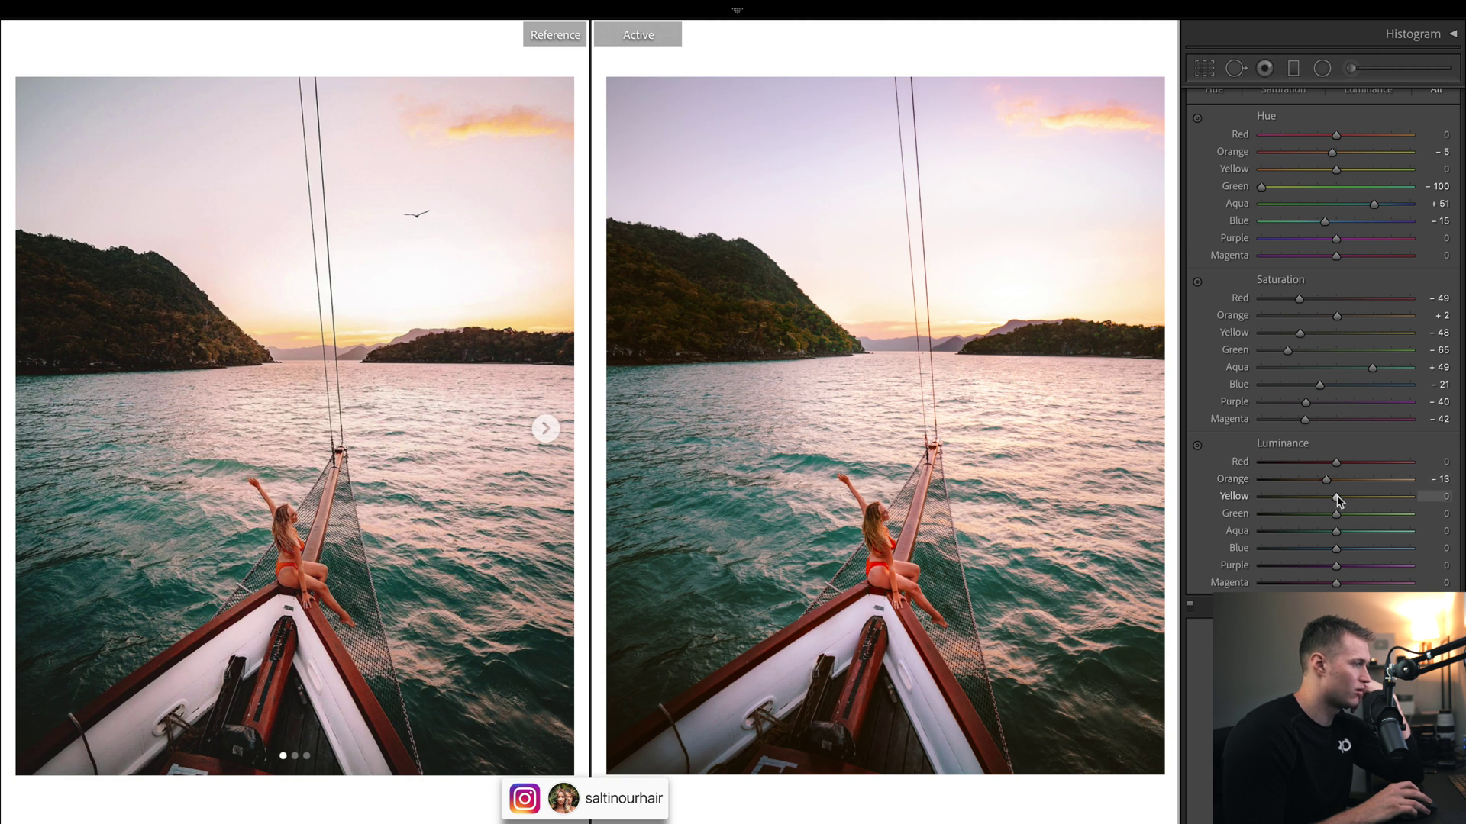
drag(1320, 499, 1342, 495)
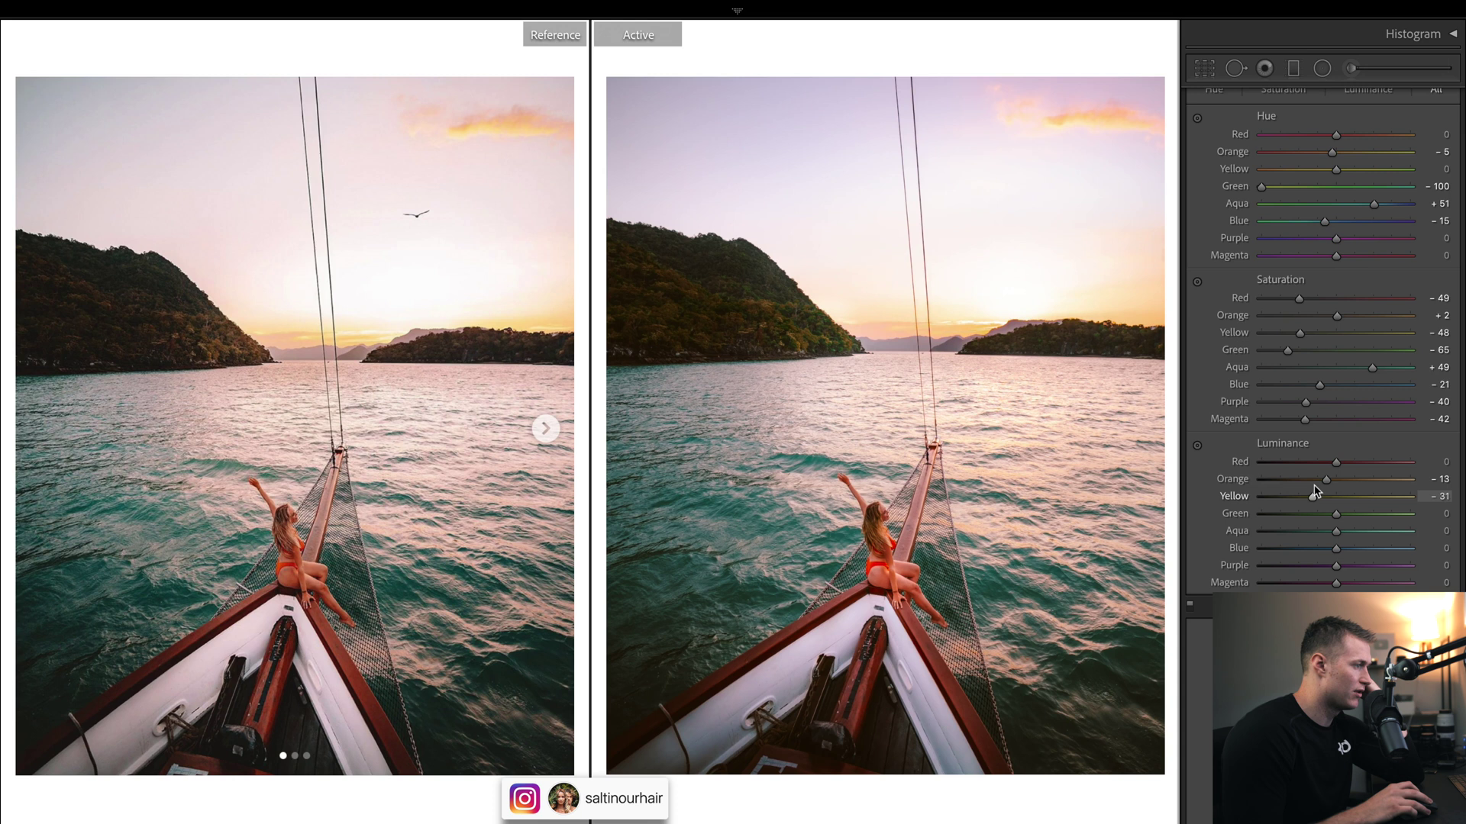
mouse_move(1326, 495)
mouse_down()
mouse_move(1273, 499)
mouse_move(1387, 513)
mouse_move(1363, 522)
mouse_up()
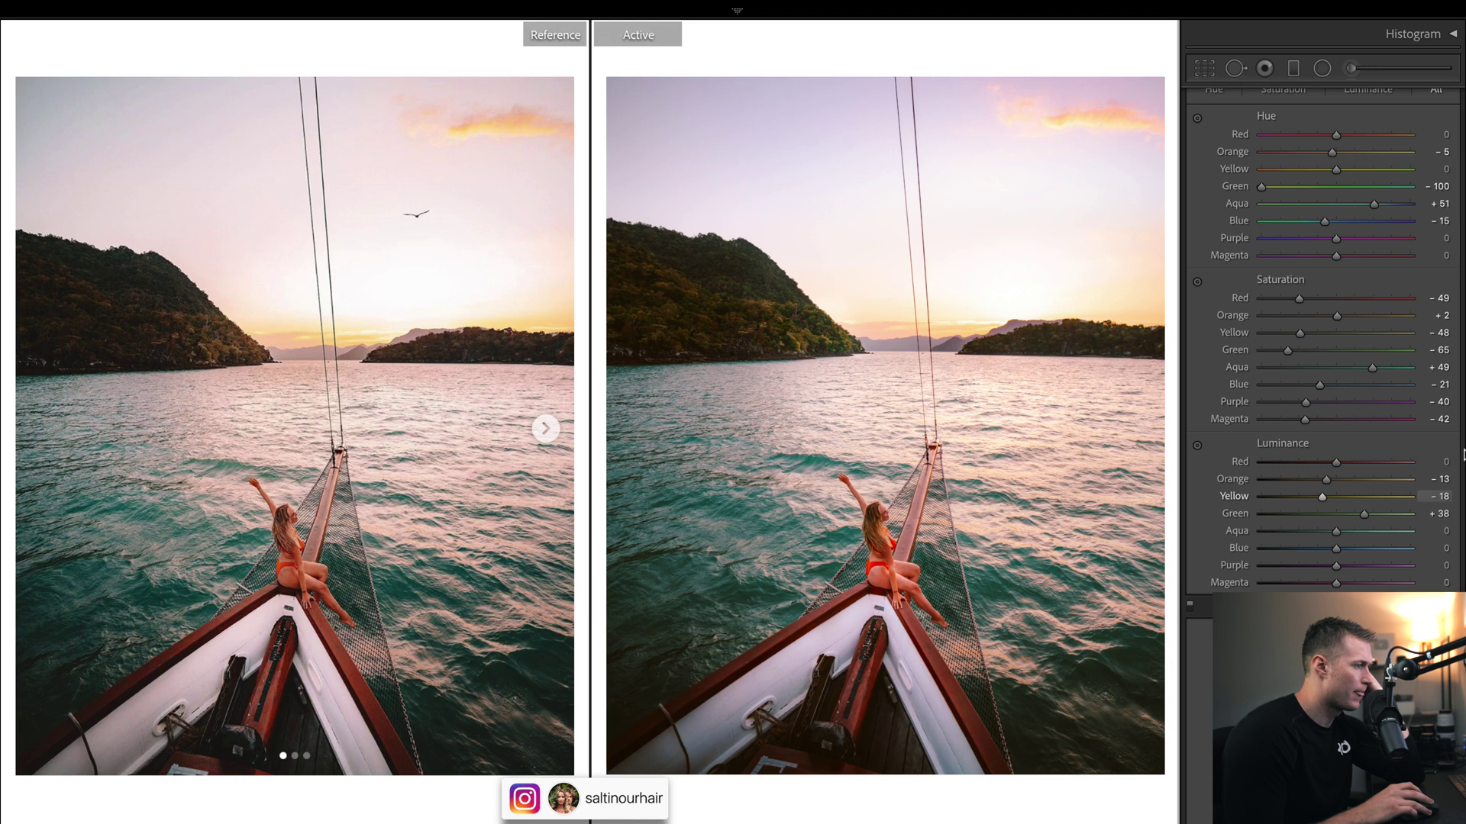
scroll(1362, 522, up, 2)
Return Purple hue to 0, then cut Purple saturation to -85 and Magenta to -44.
drag(1301, 356, 1227, 364)
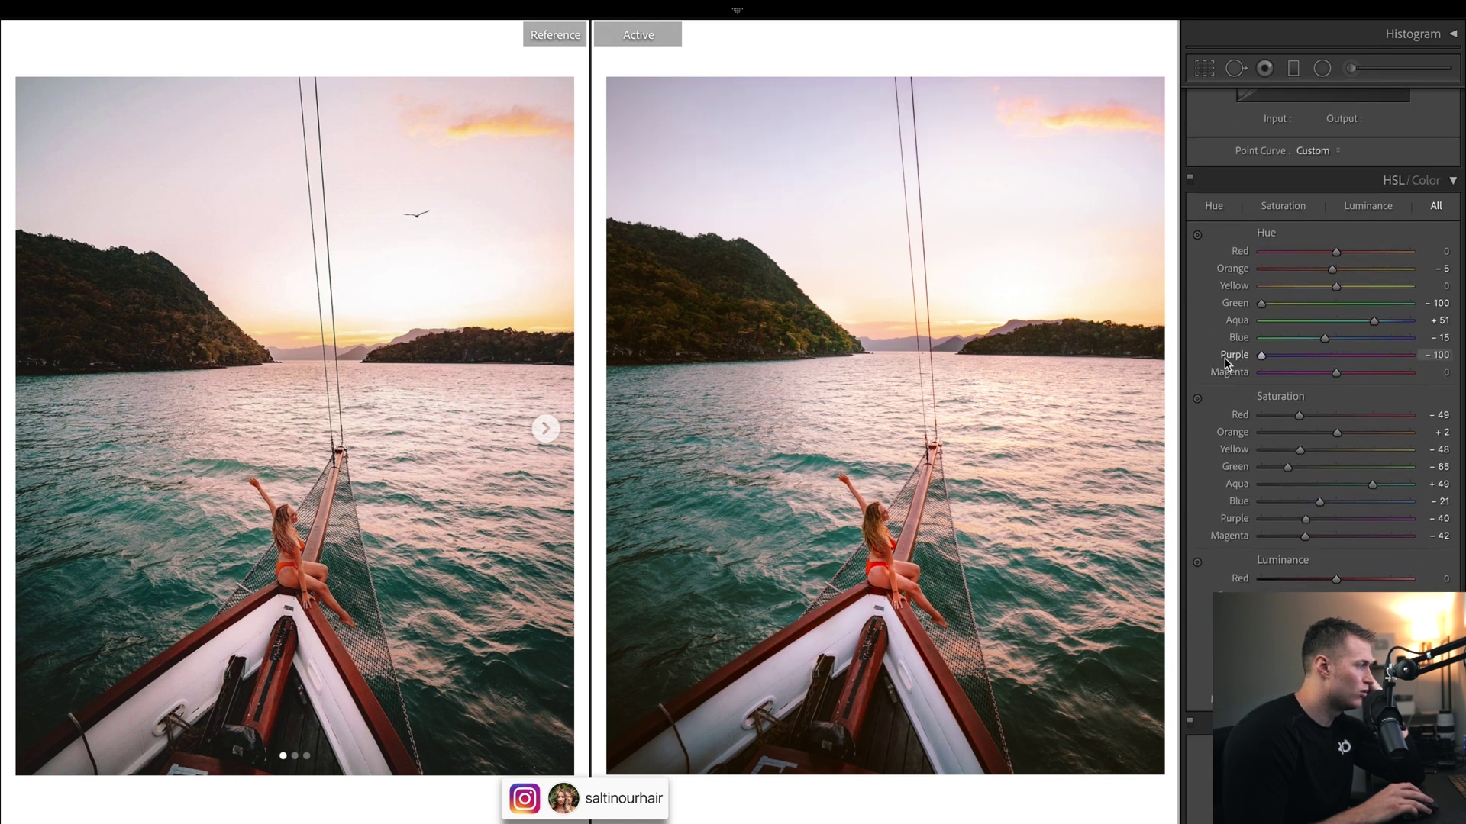
drag(1410, 355, 1339, 359)
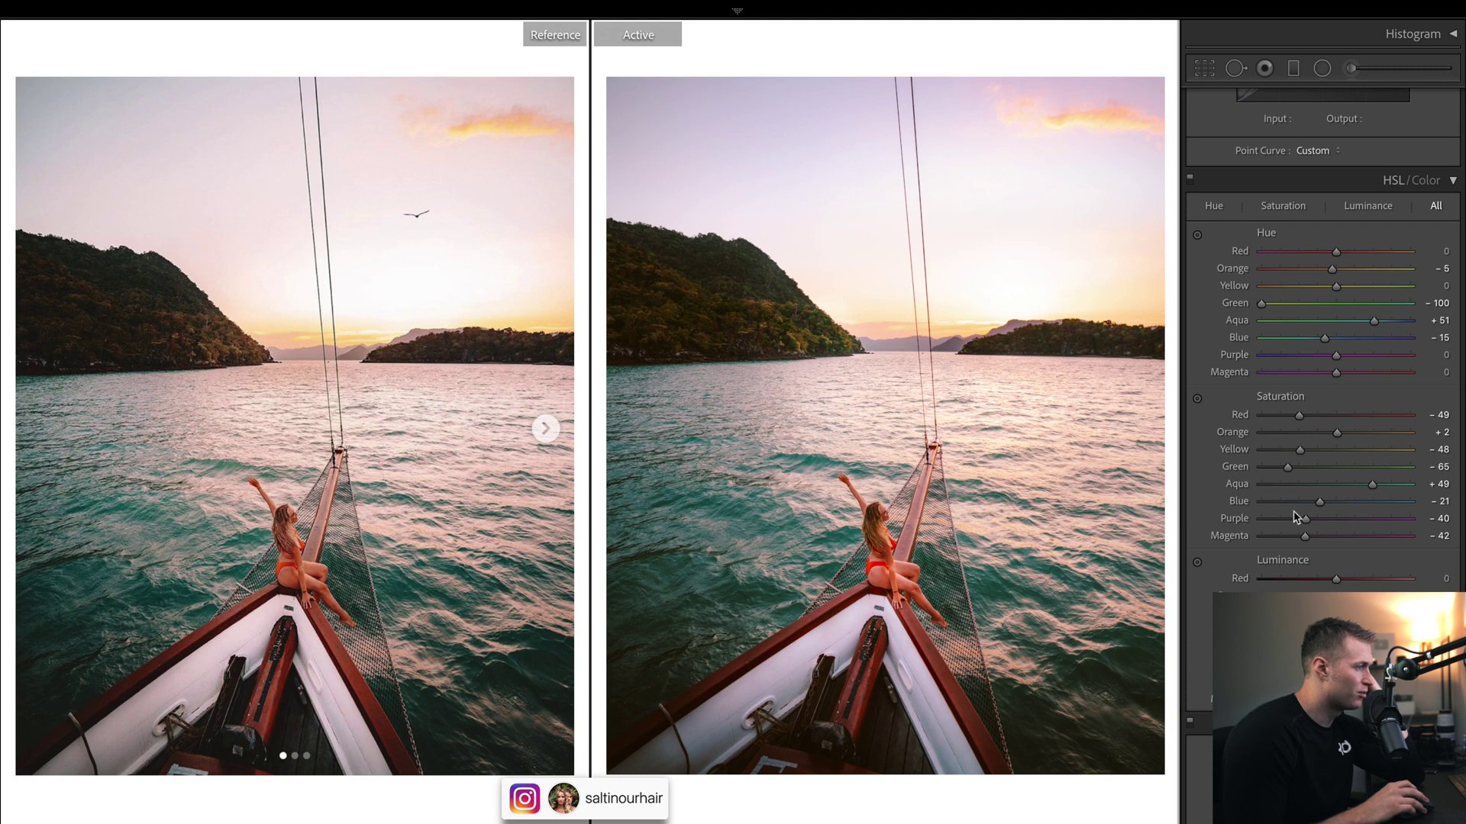
drag(1305, 519, 1280, 524)
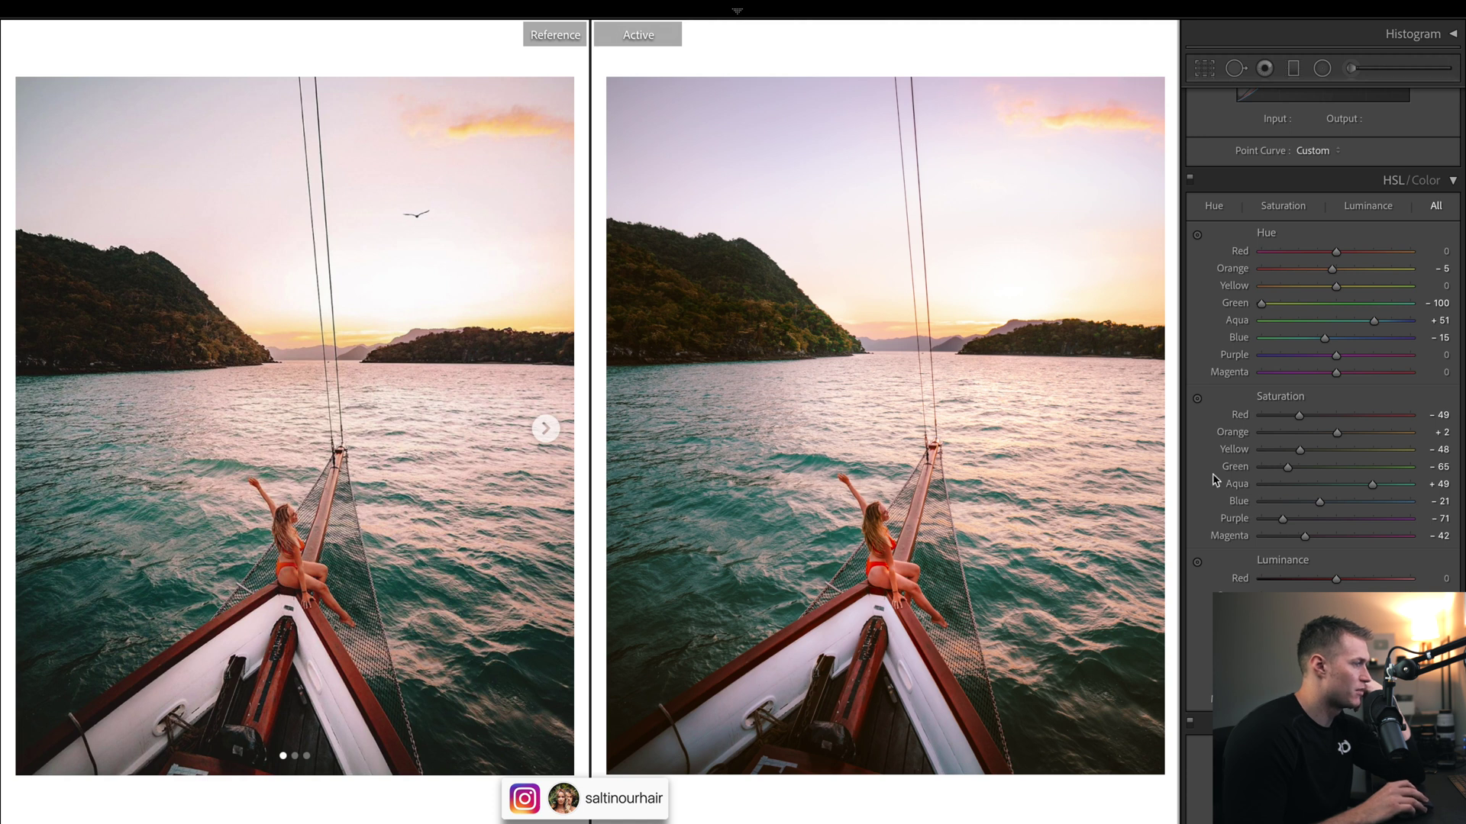
drag(1281, 518, 1303, 534)
click(1286, 535)
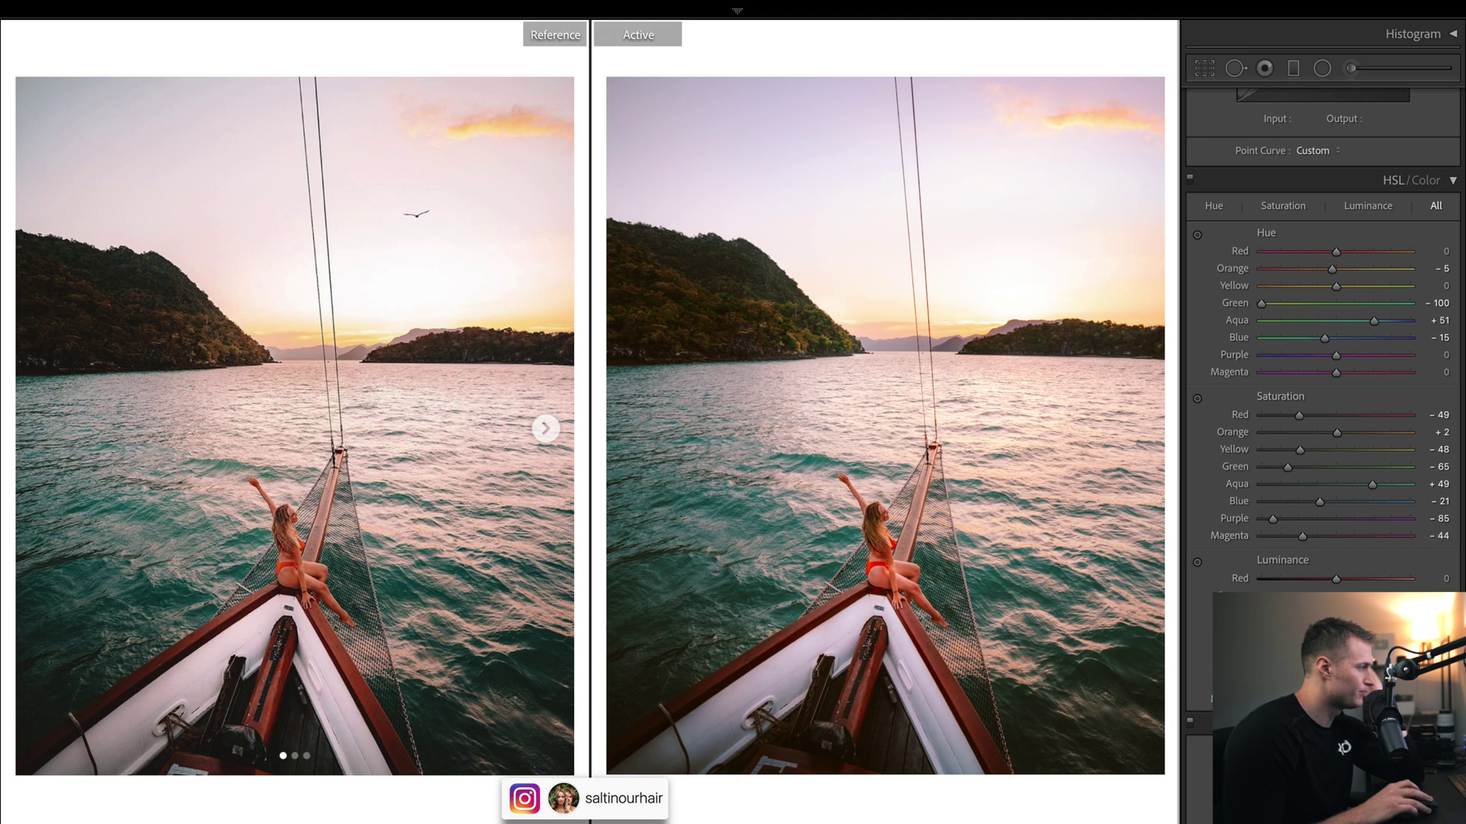
scroll(1354, 494, down, 3)
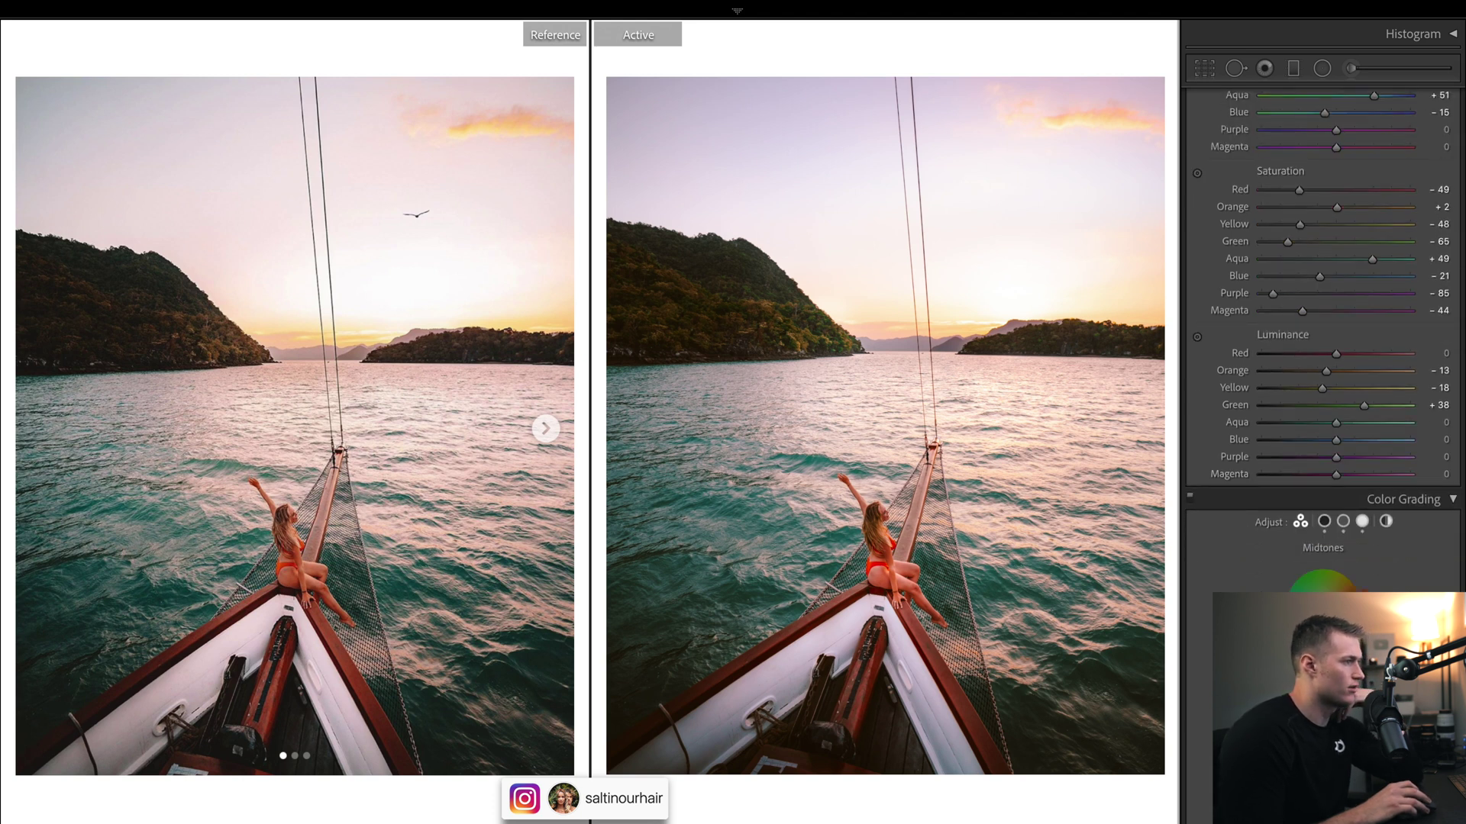
scroll(1353, 495, down, 5)
scroll(1354, 495, down, 5)
Raise Sharpening amount to 88 and add film grain at amount 9.
click(1346, 464)
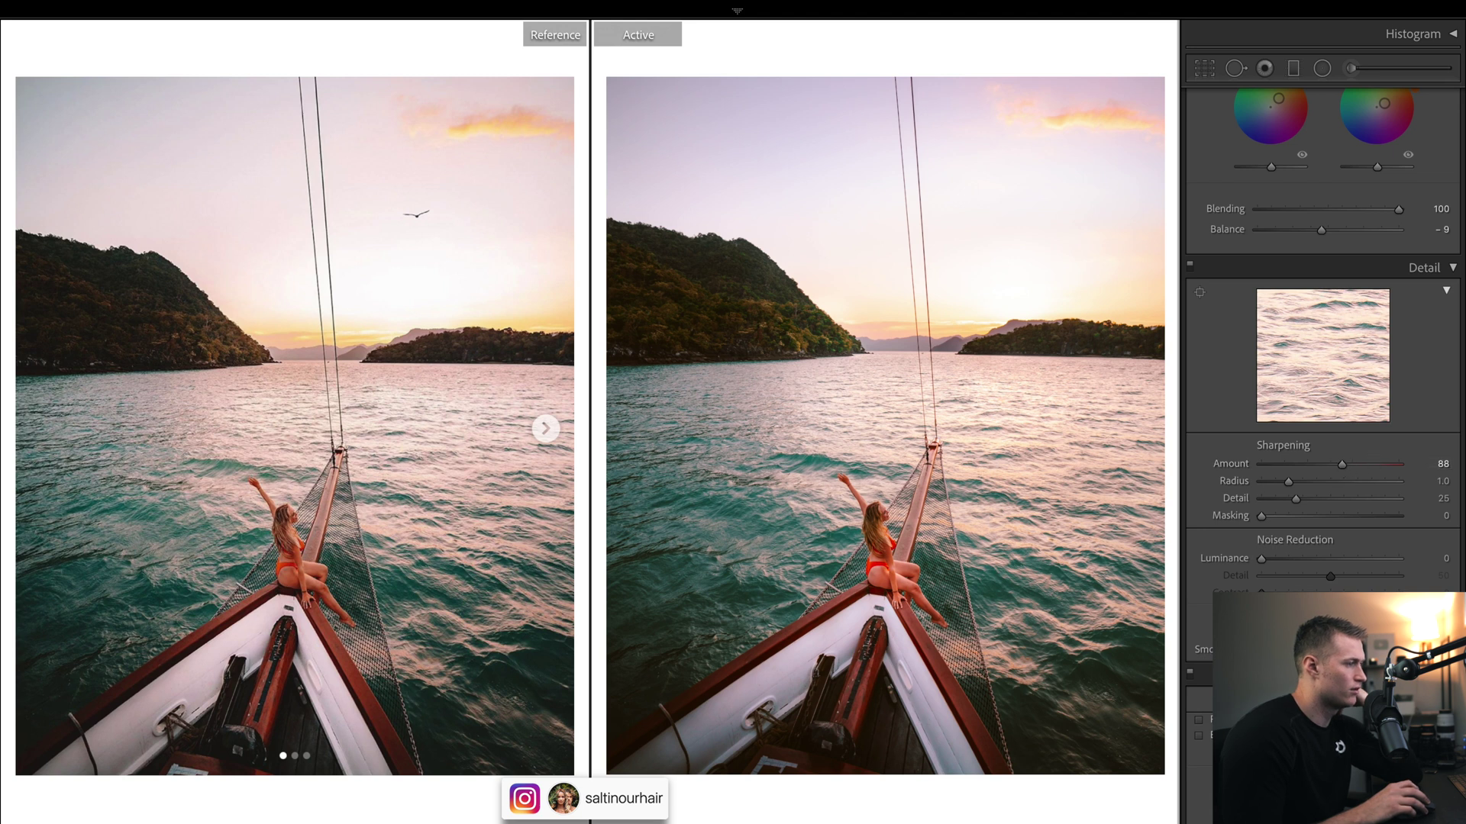
scroll(1316, 459, down, 10)
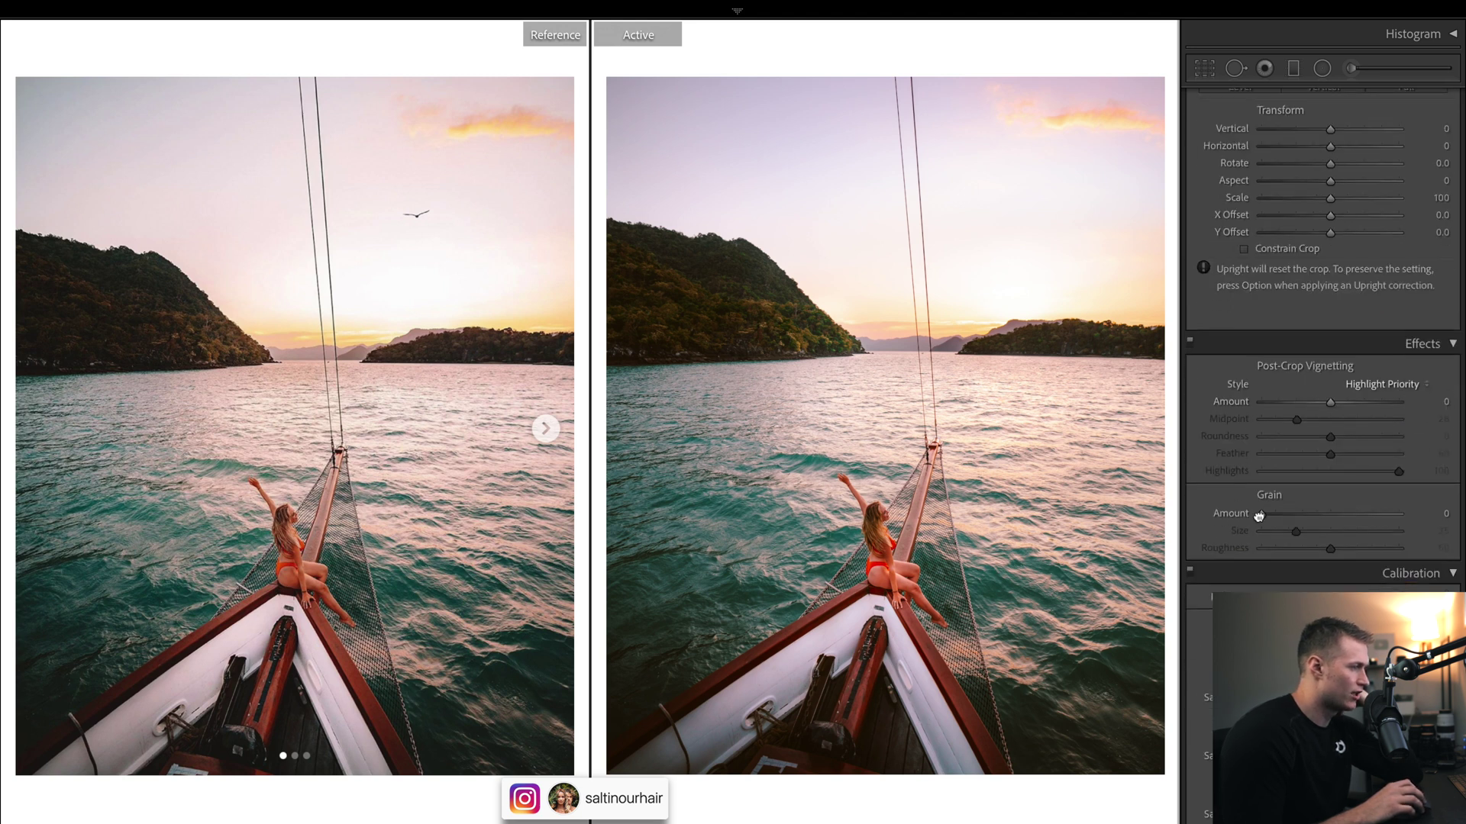
drag(1258, 516, 1263, 518)
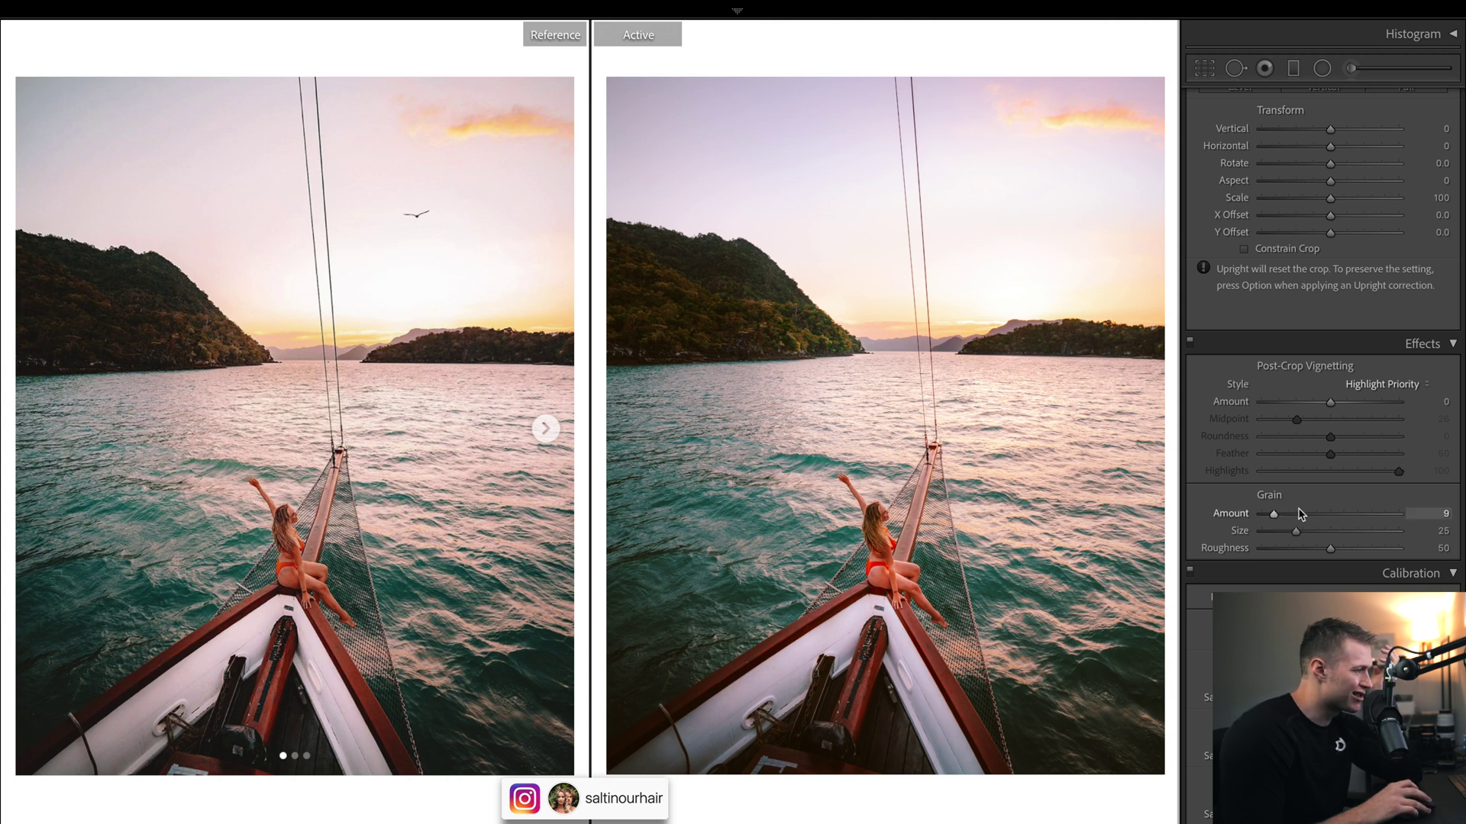
scroll(1323, 344, up, 10)
scroll(1323, 343, up, 5)
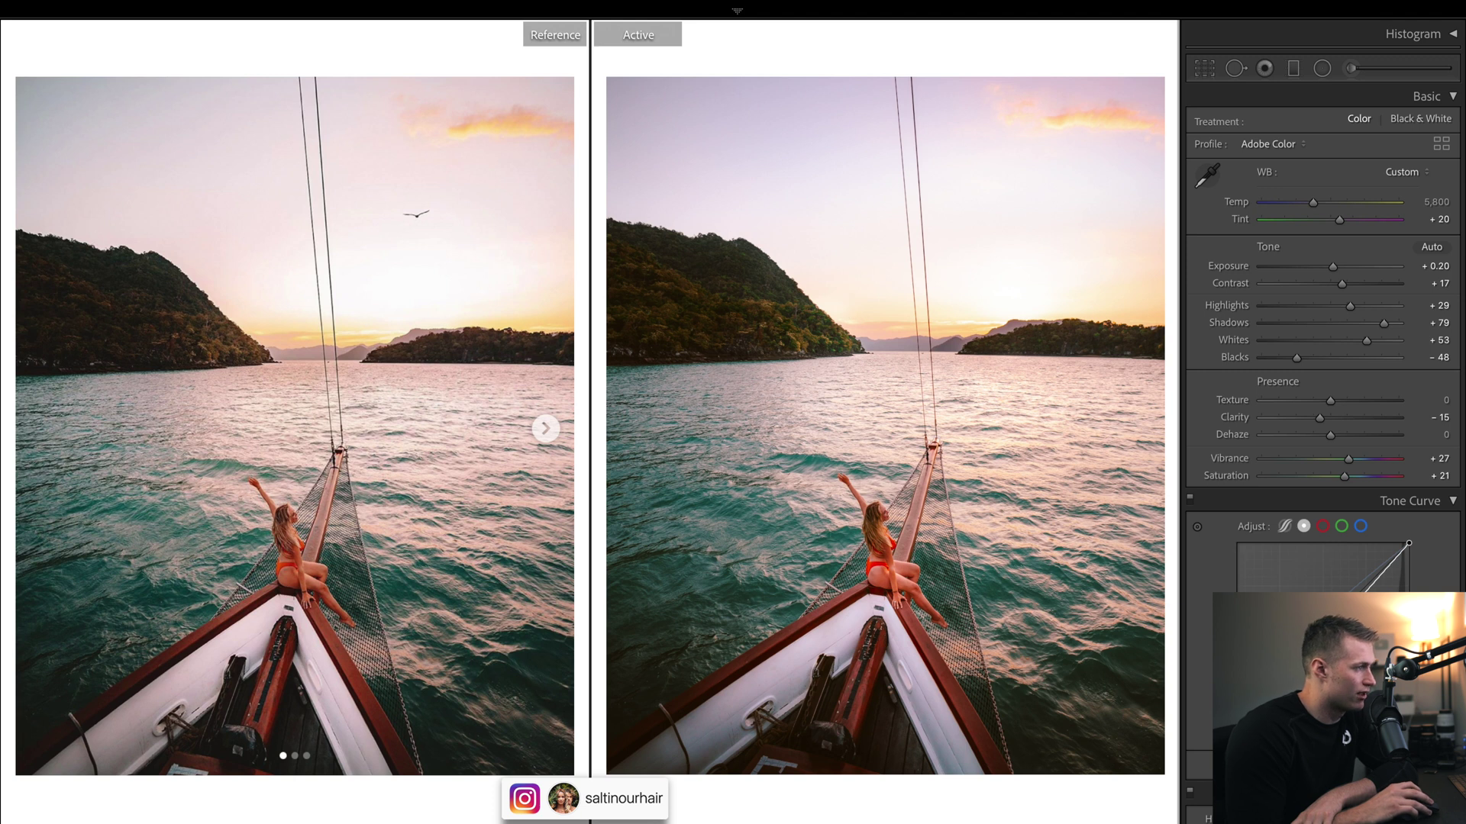
scroll(1317, 344, down, 5)
scroll(1317, 344, down, 5)
scroll(1257, 256, down, 2)
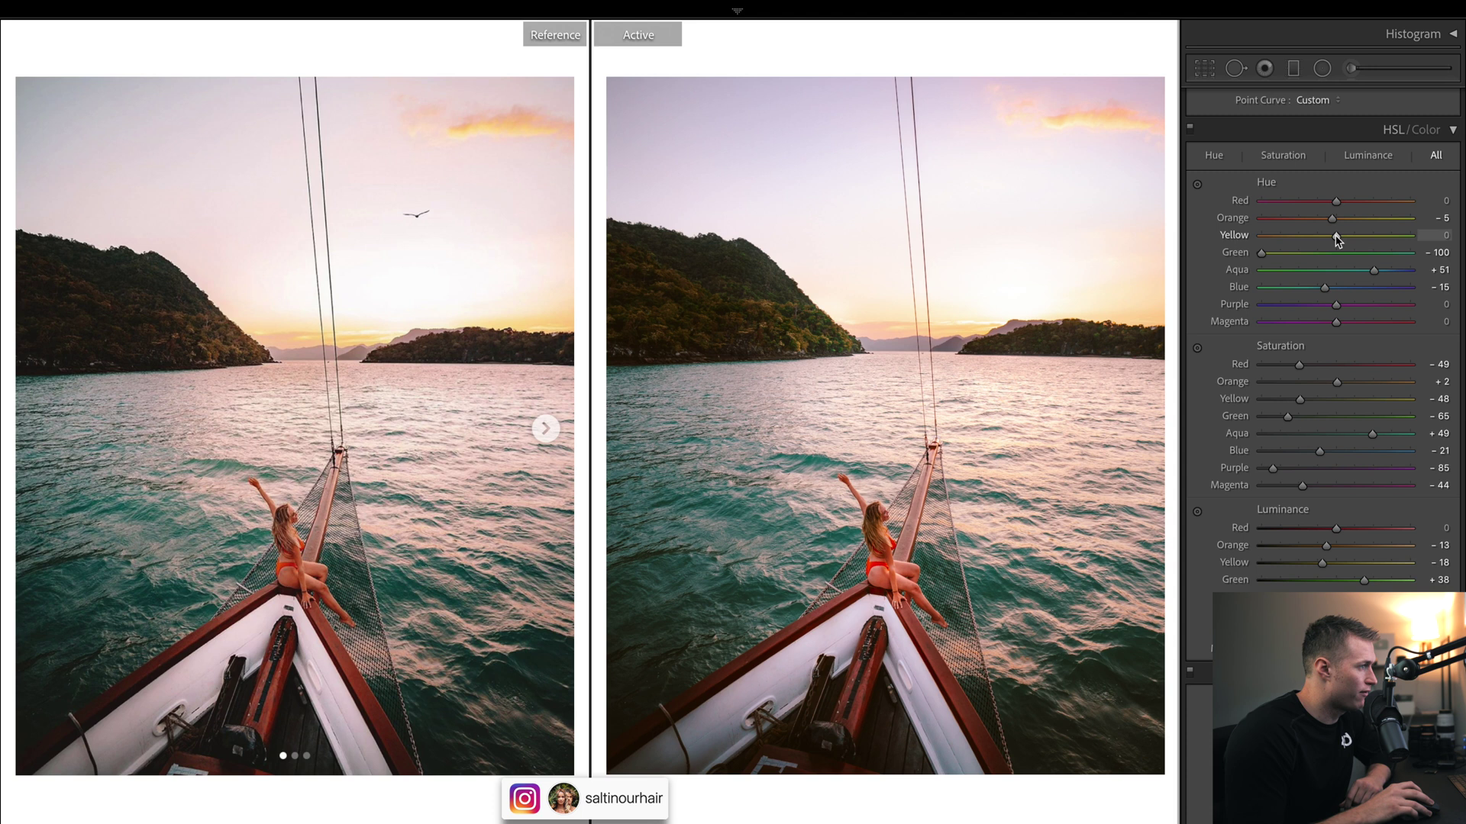
drag(1336, 240, 1337, 239)
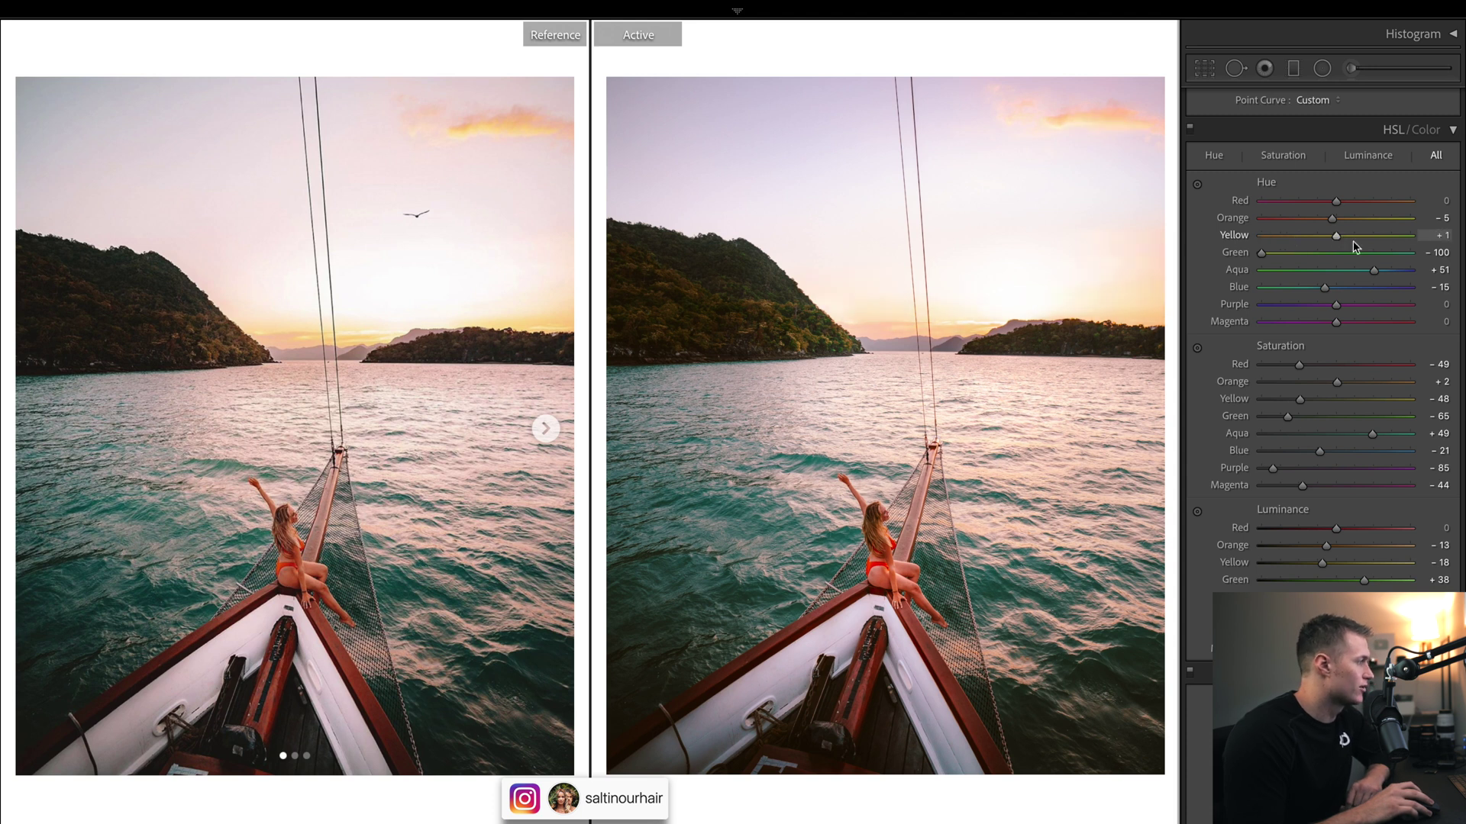
key(ctrl+z)
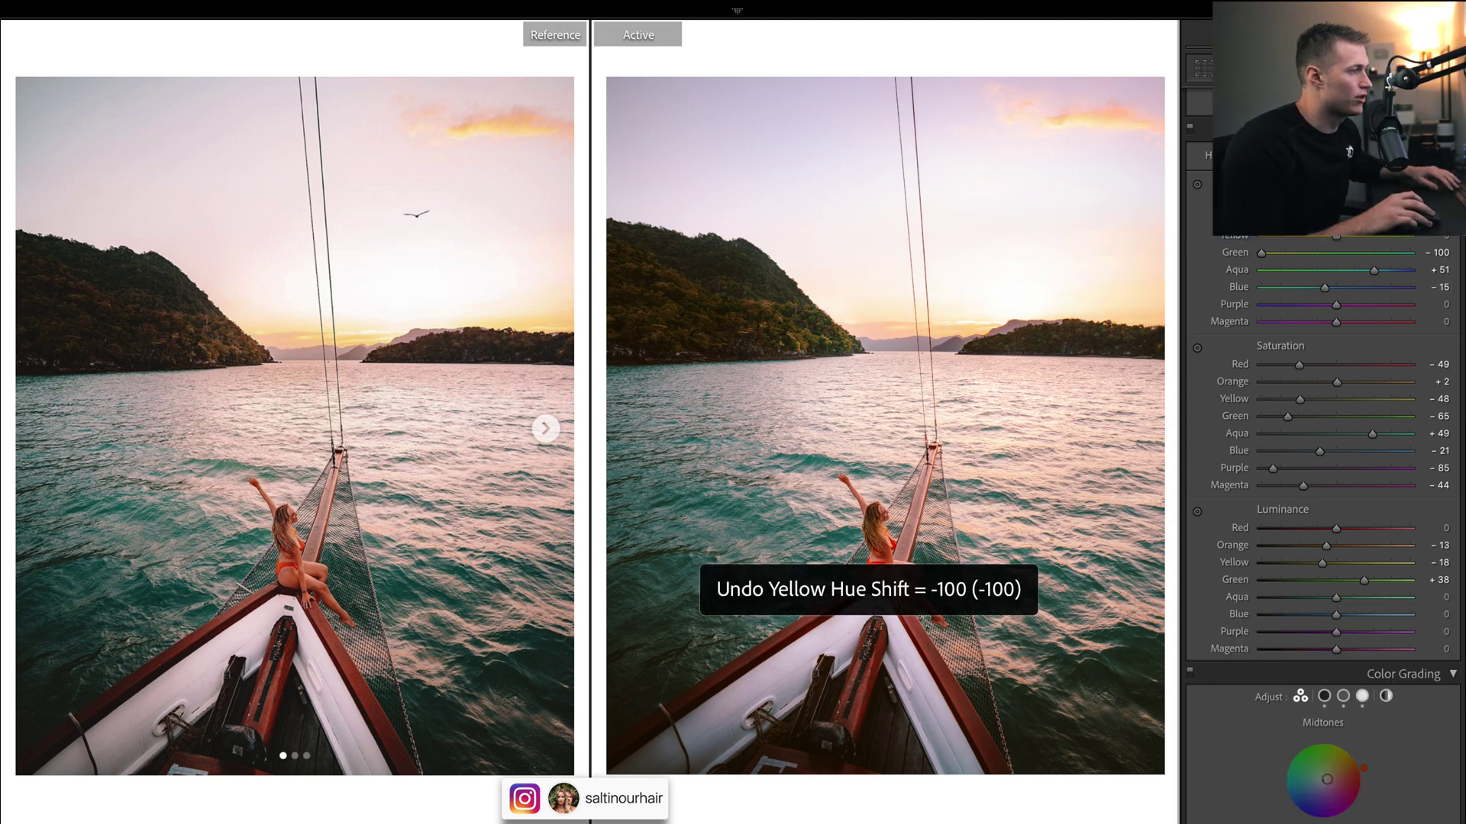
scroll(1328, 516, down, 10)
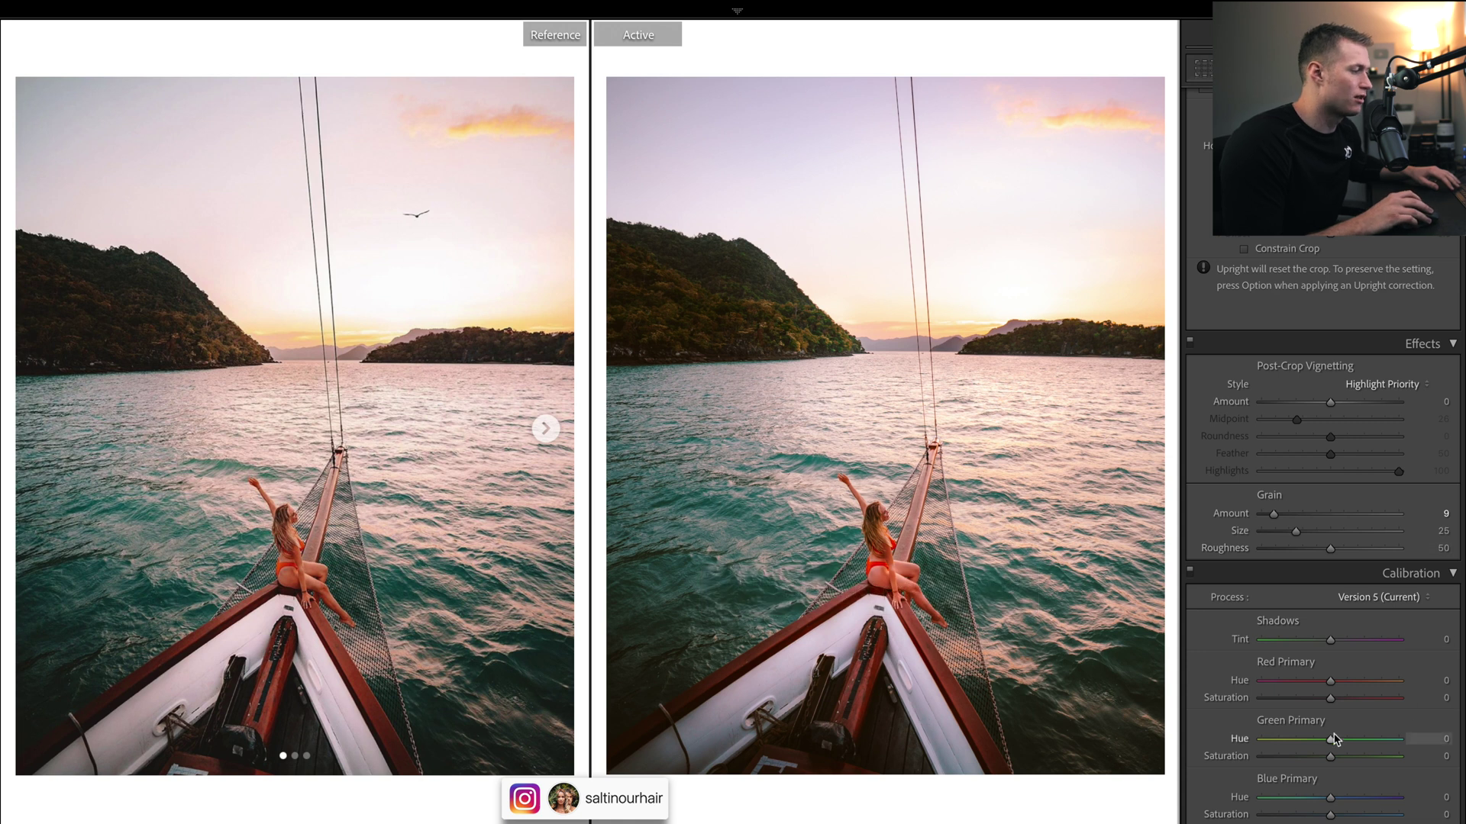
mouse_move(1331, 743)
mouse_down()
mouse_move(1239, 741)
mouse_move(1277, 774)
mouse_up()
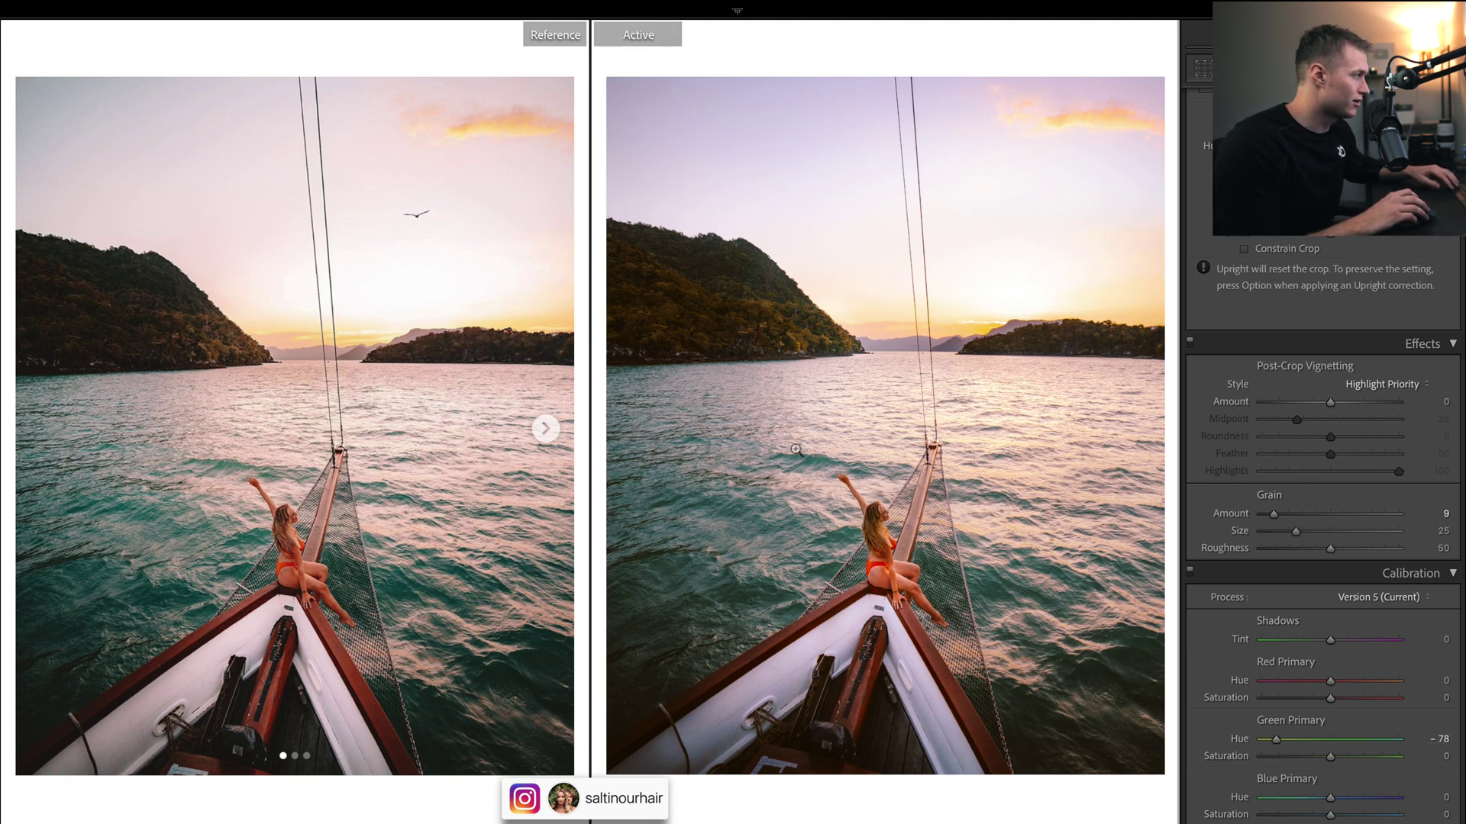
drag(1274, 740, 1330, 742)
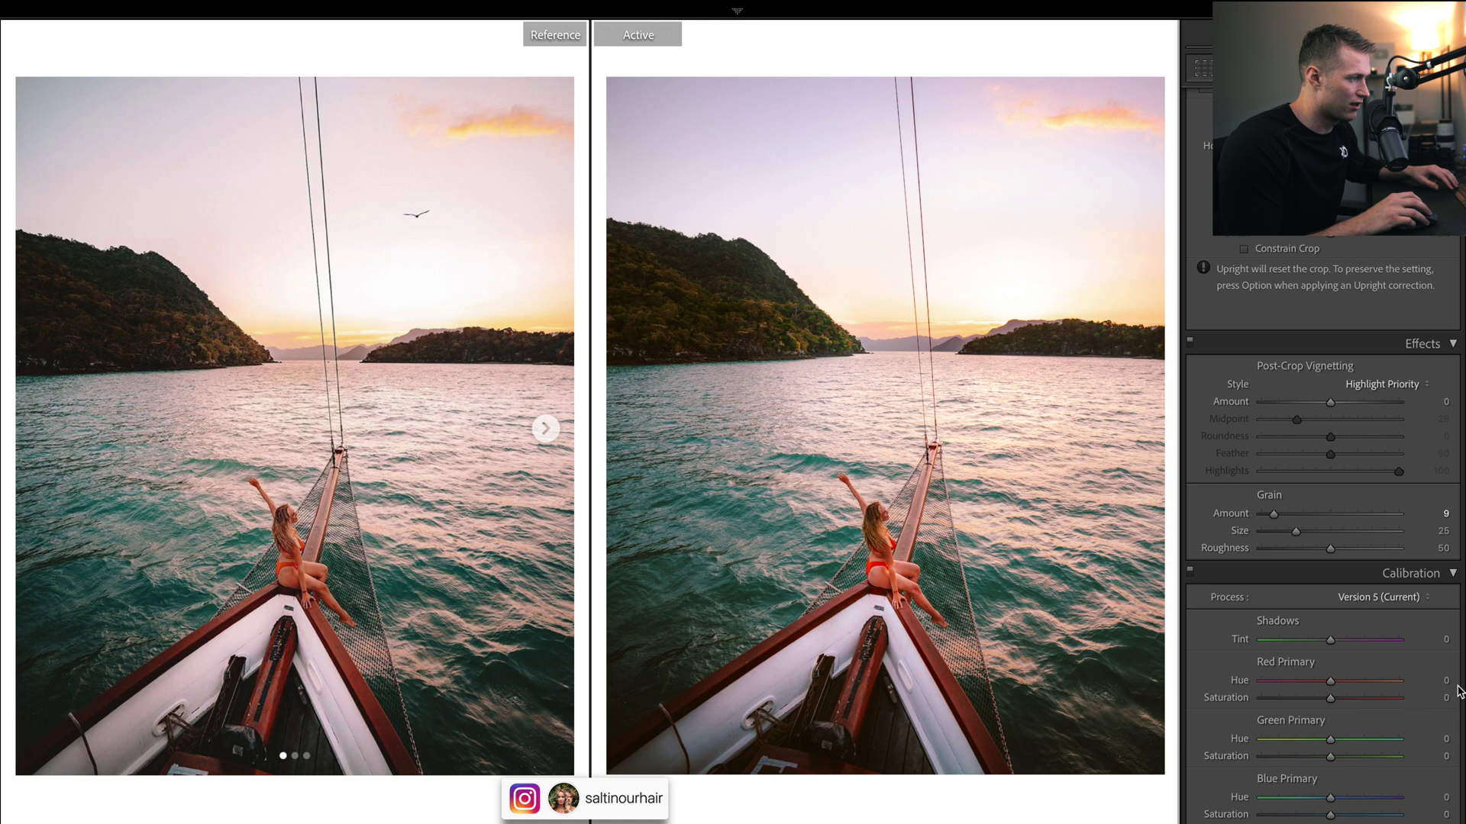
scroll(1269, 762, up, 5)
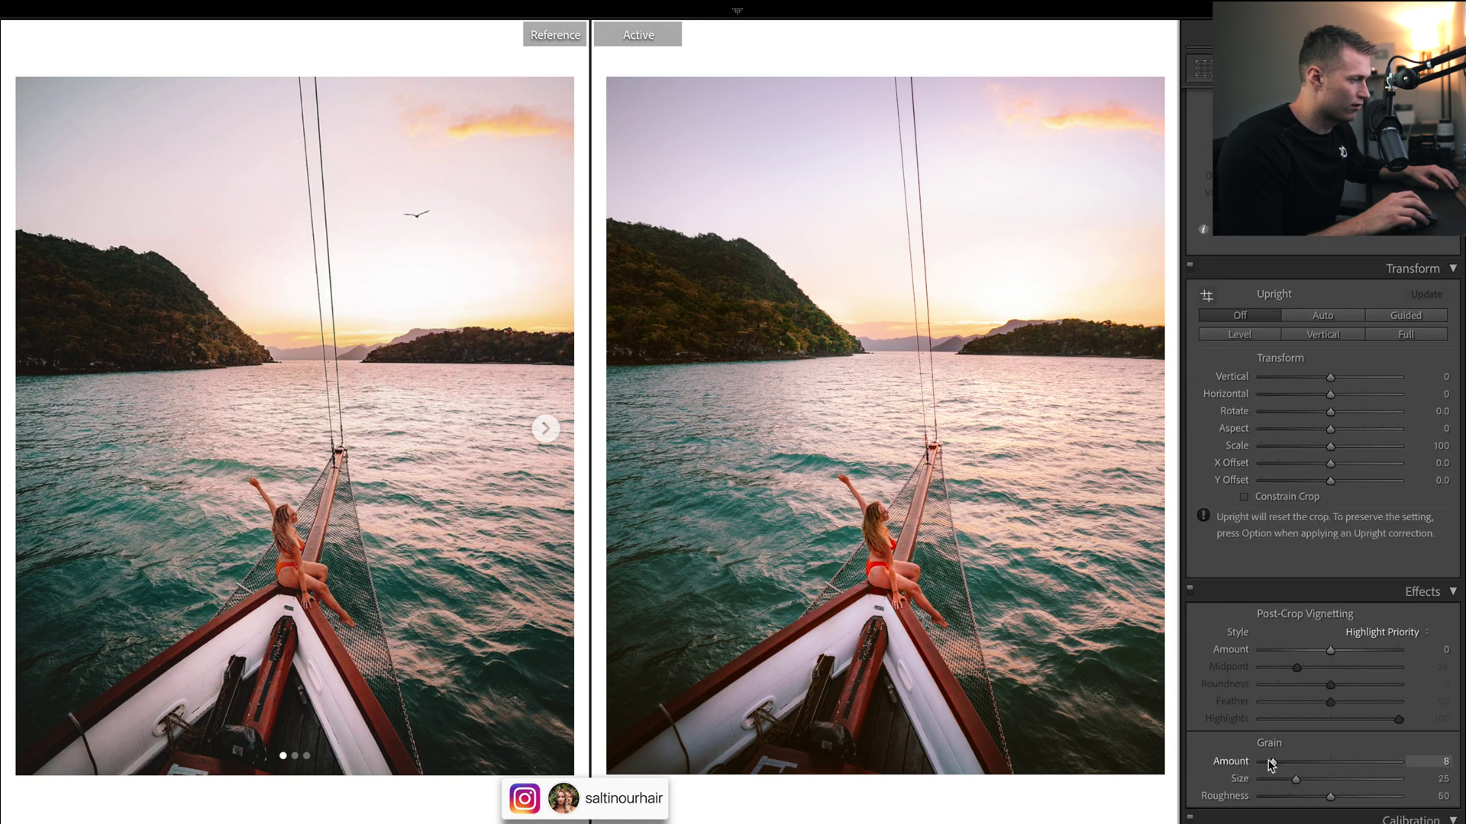
scroll(1269, 763, up, 5)
scroll(1294, 459, up, 10)
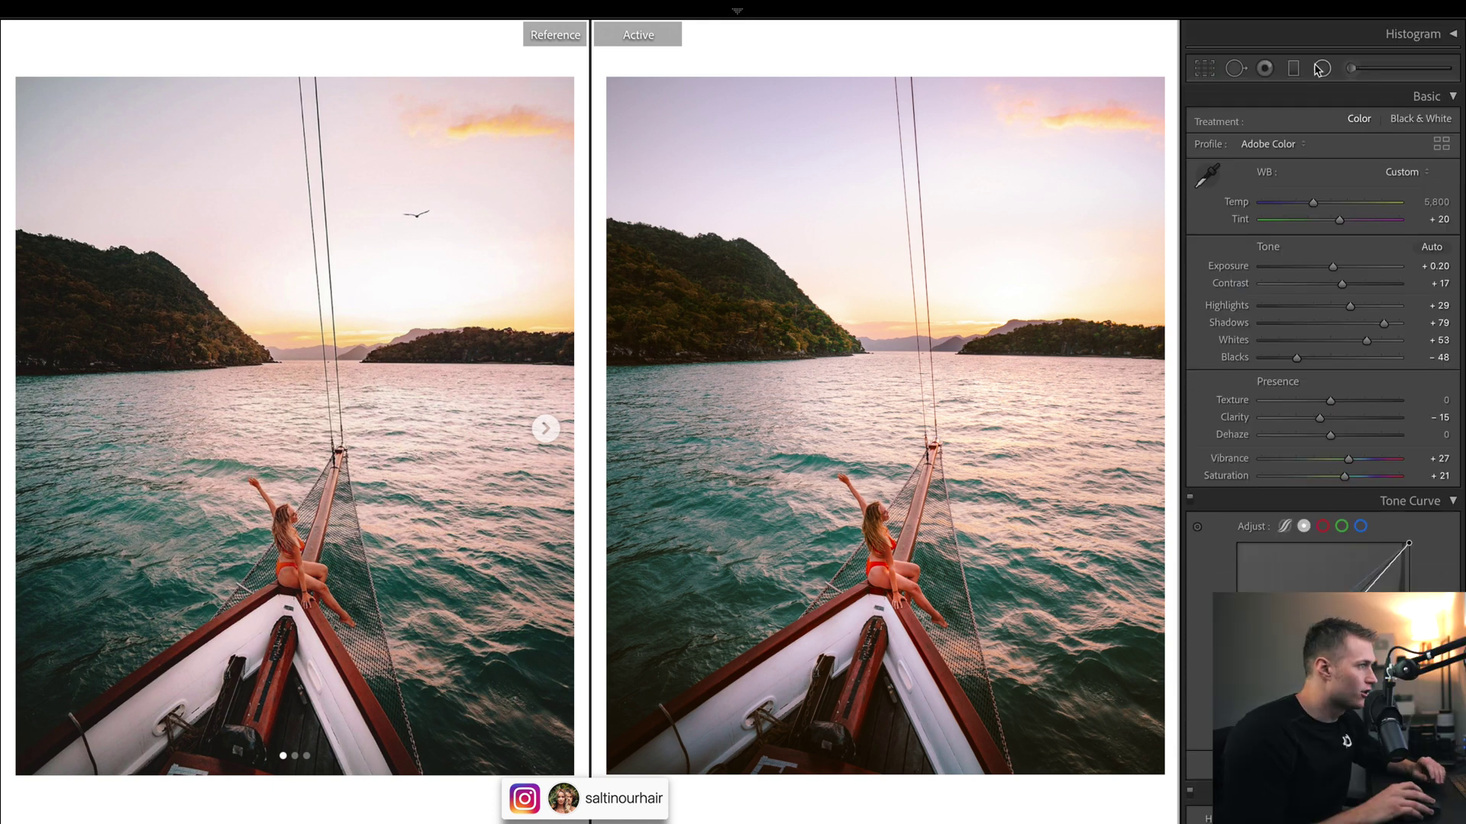
click(1321, 68)
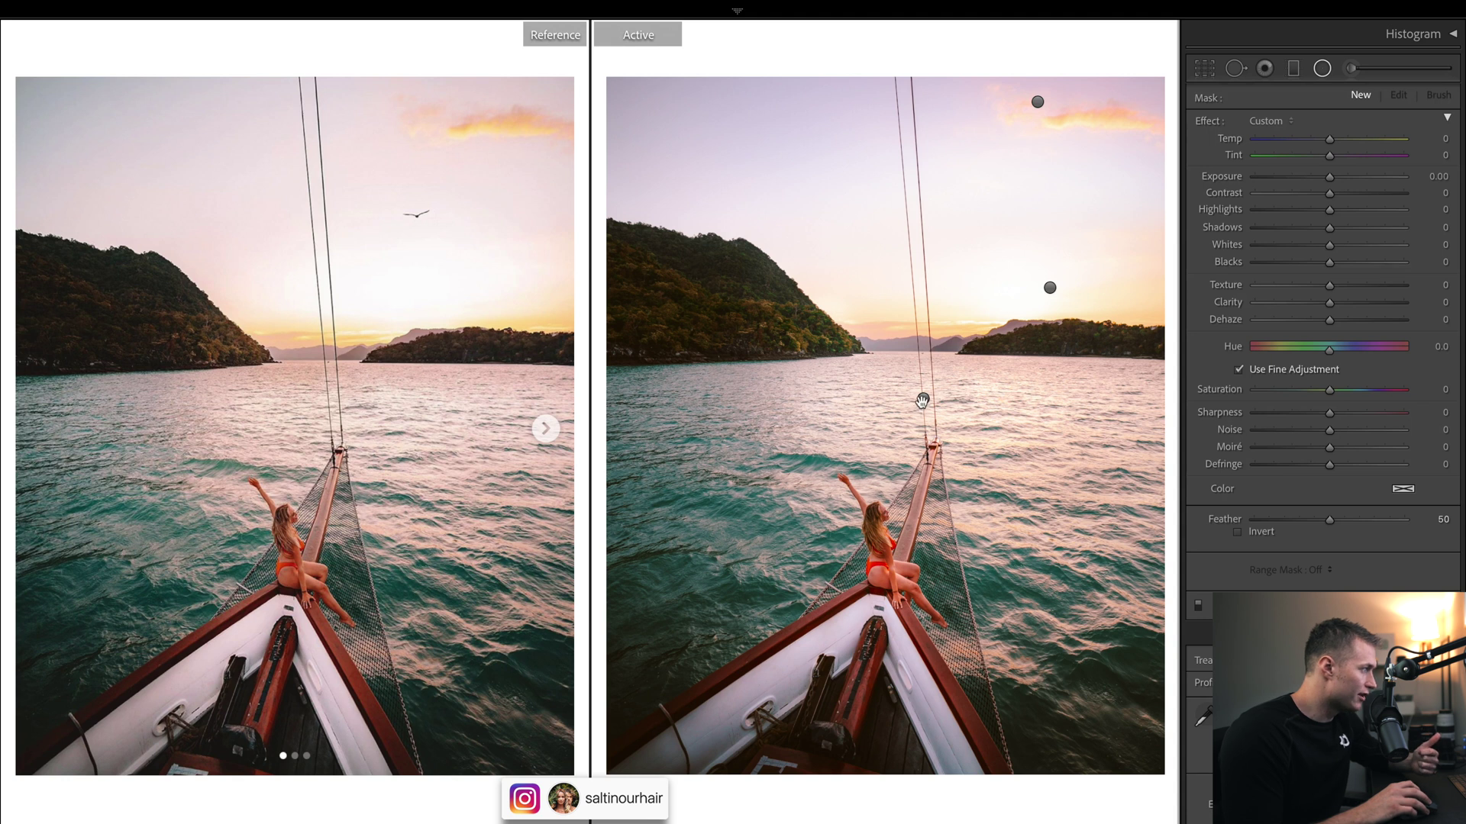
drag(922, 401, 1164, 474)
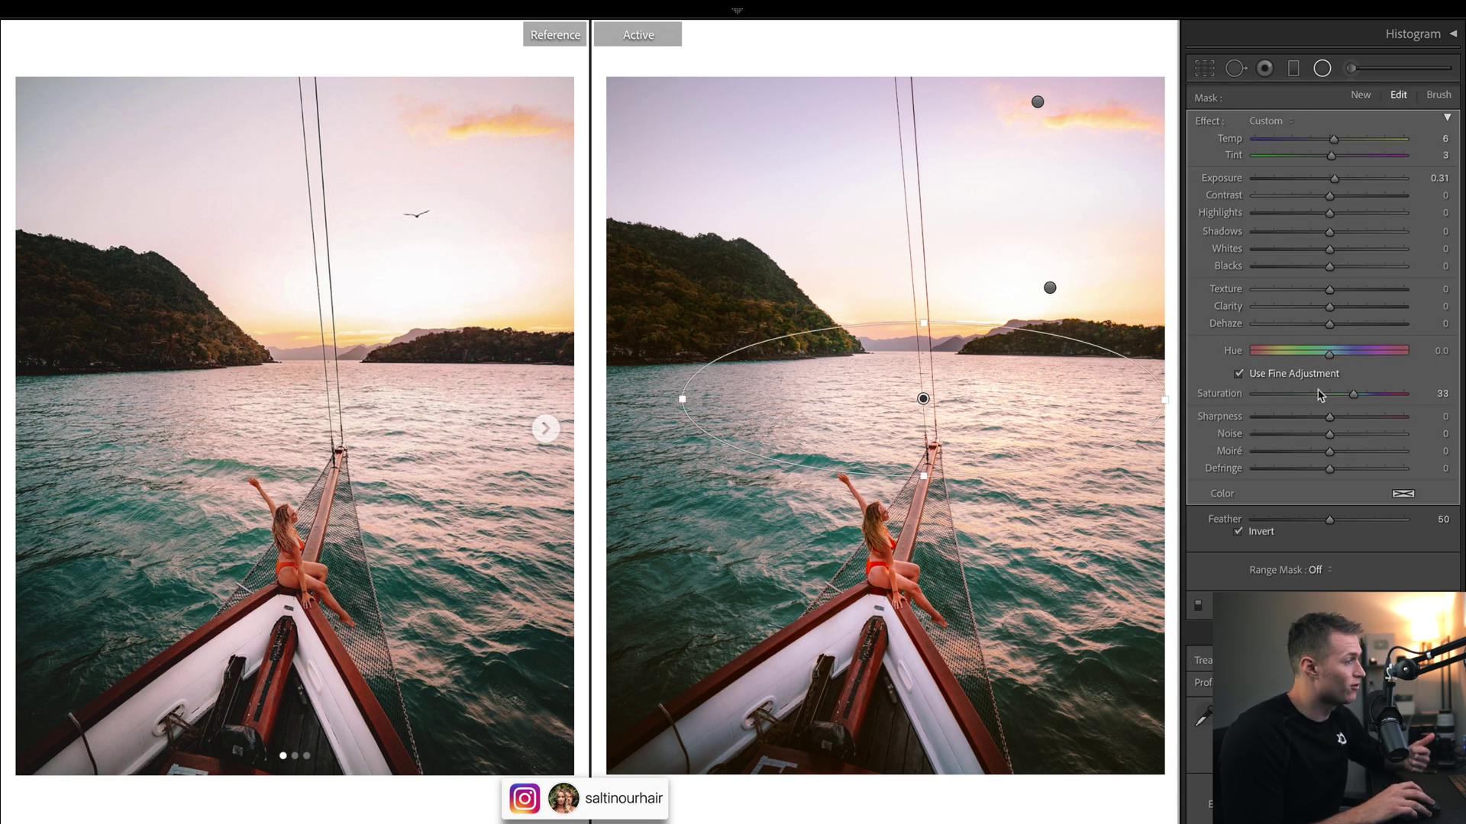
double_click(1220, 393)
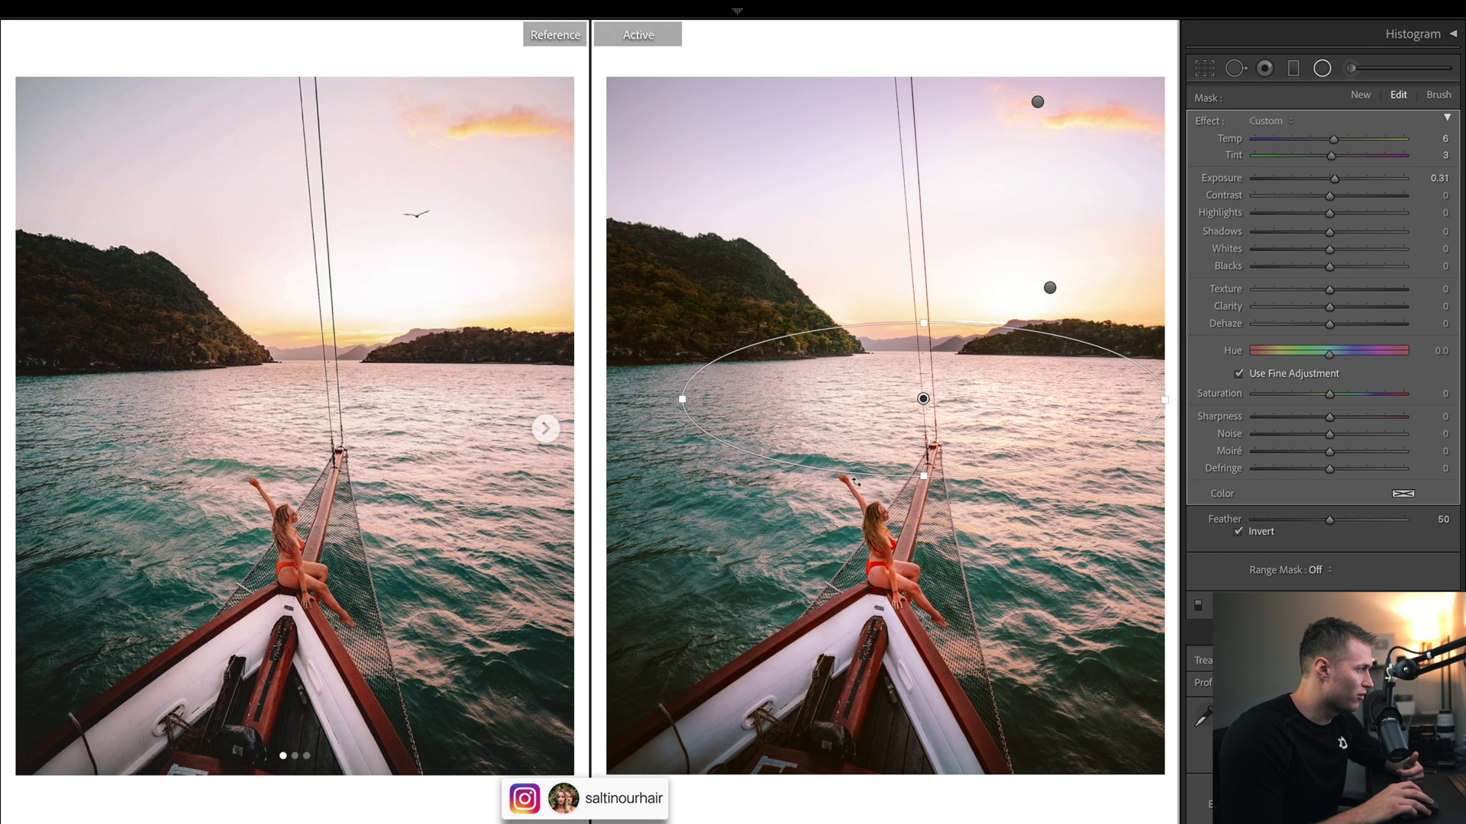
key(ctrl+z)
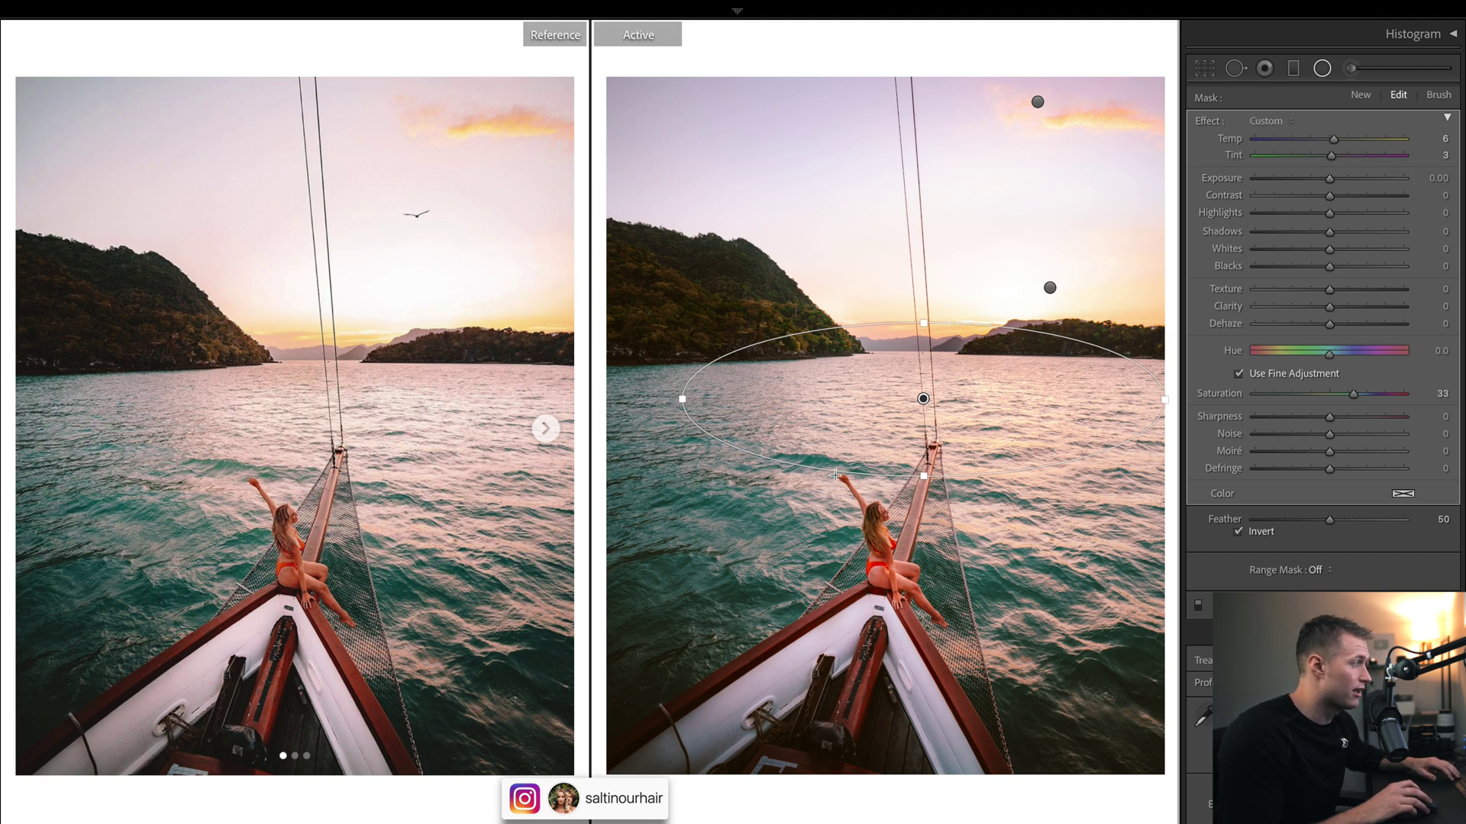
key(ctrl+z)
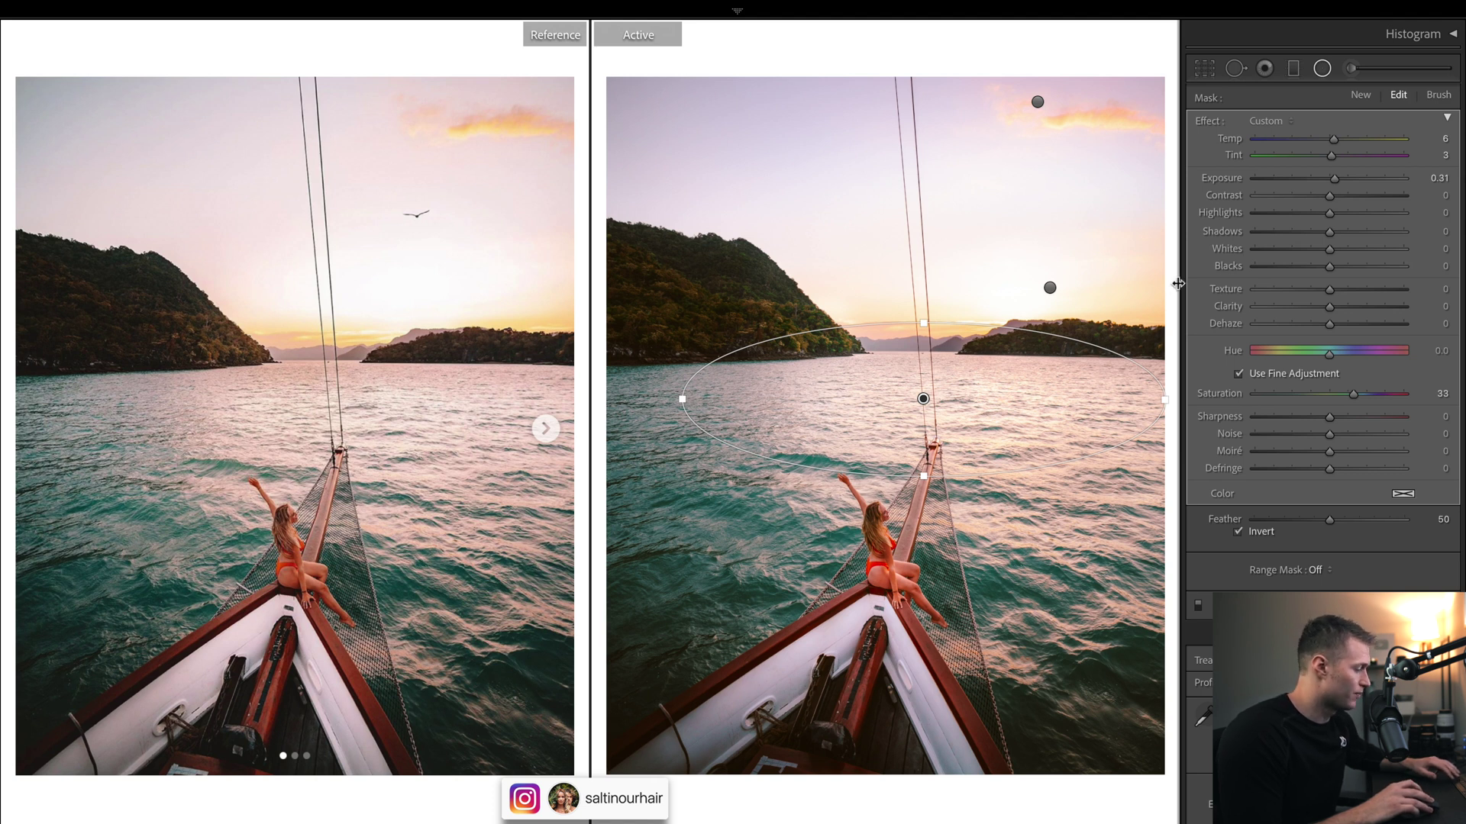
key(Delete)
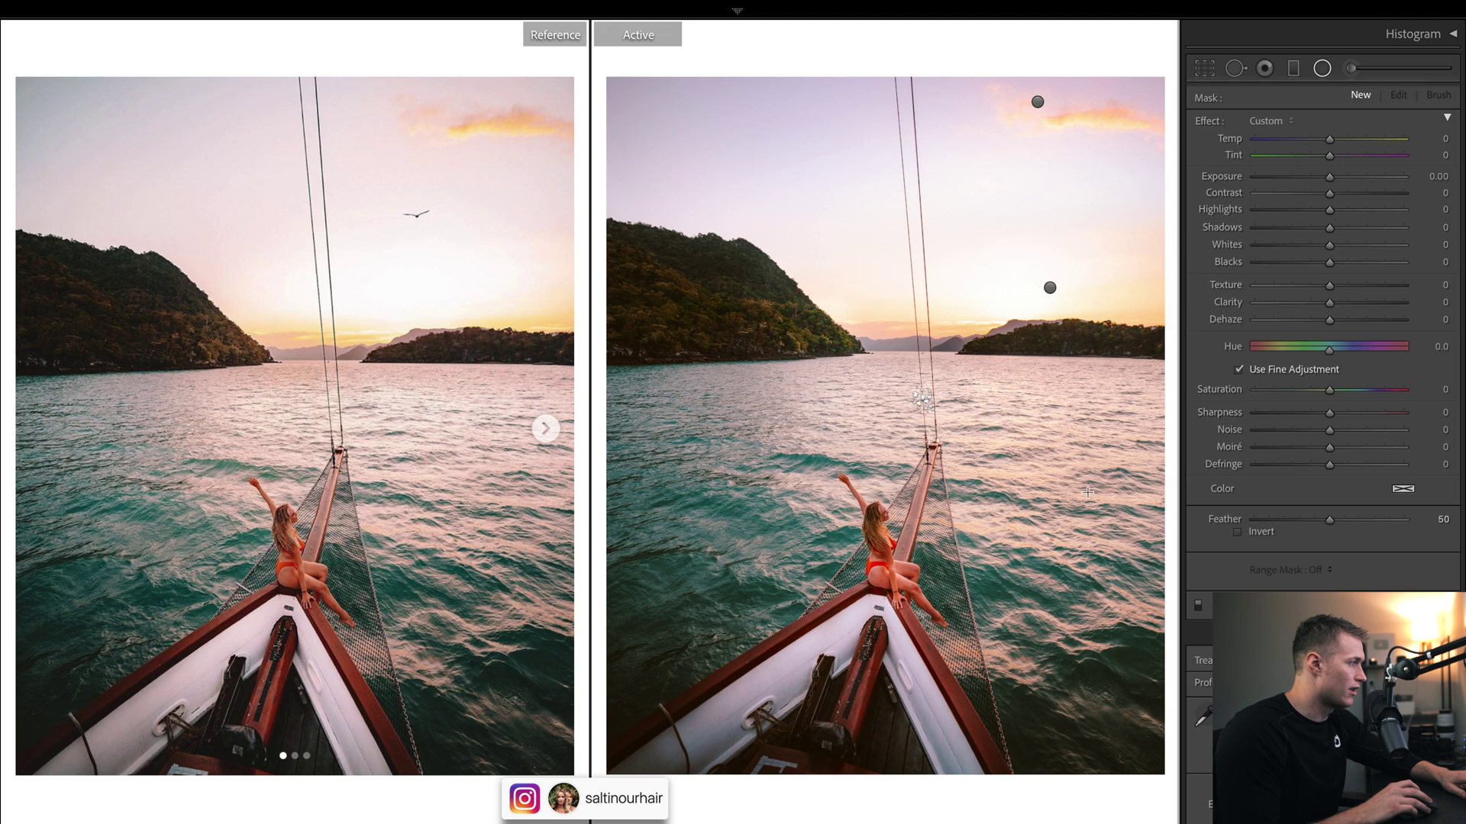
key(ctrl+z)
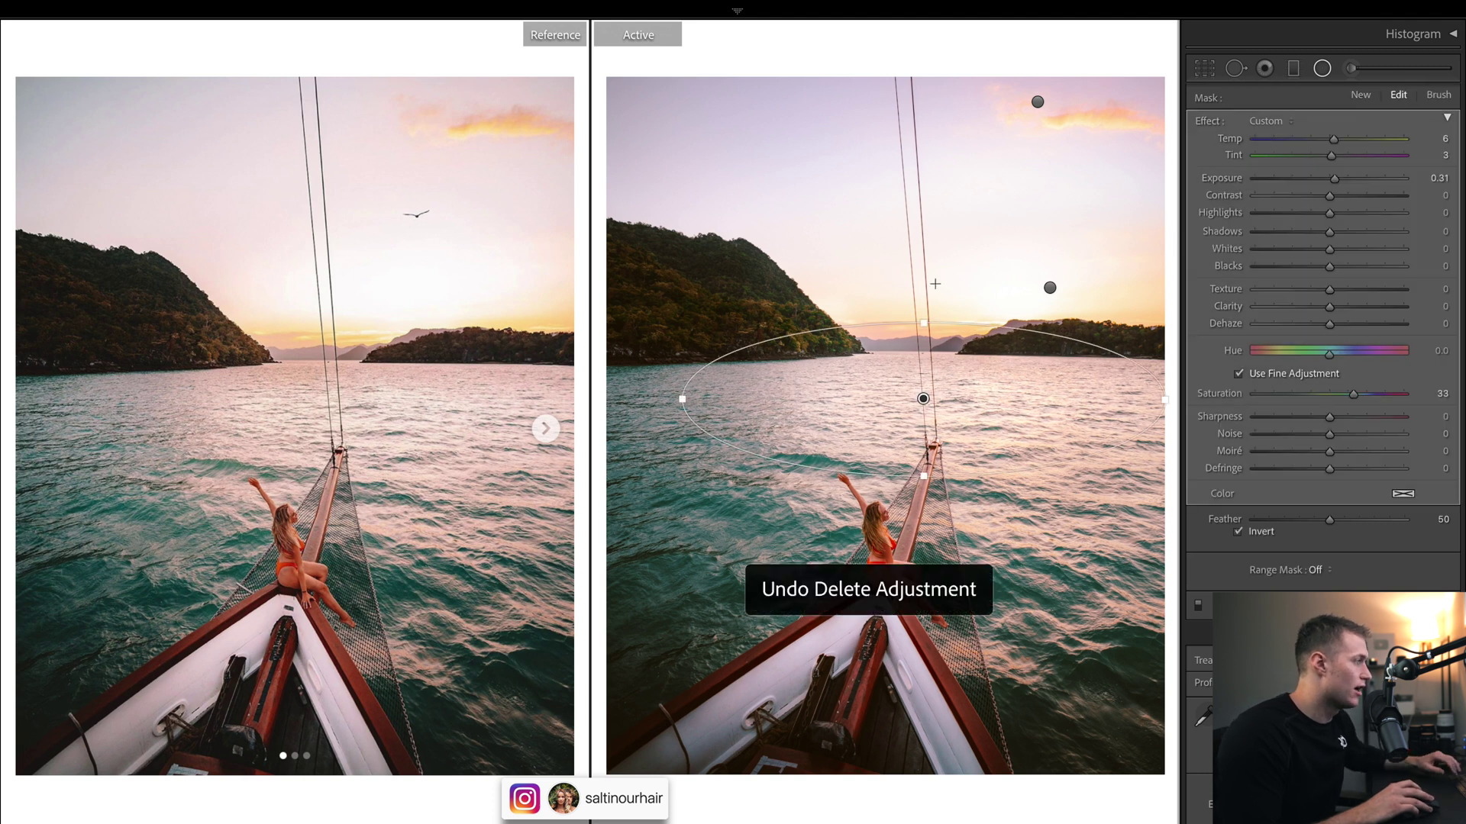
click(1050, 287)
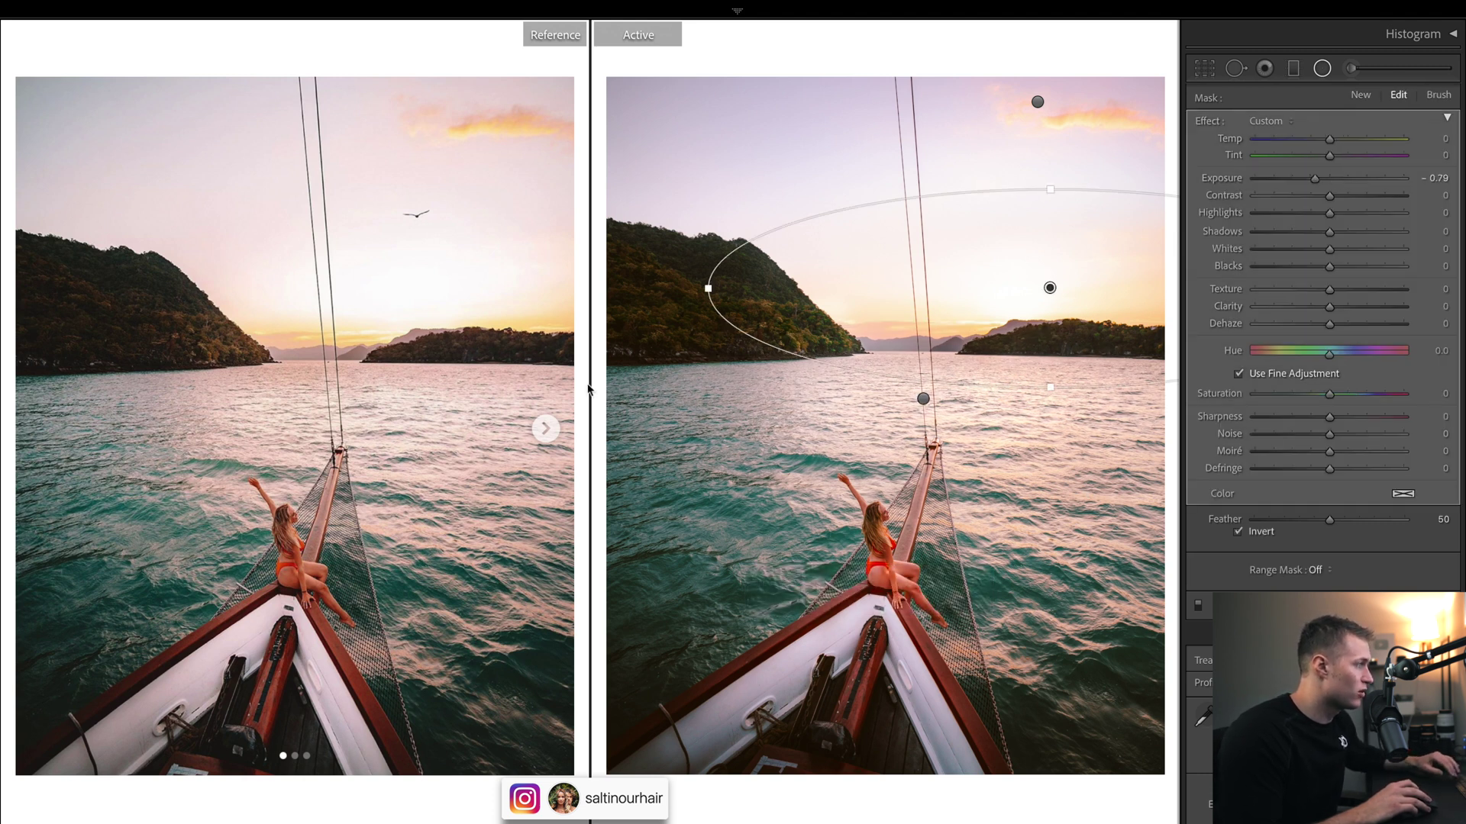
double_click(1315, 182)
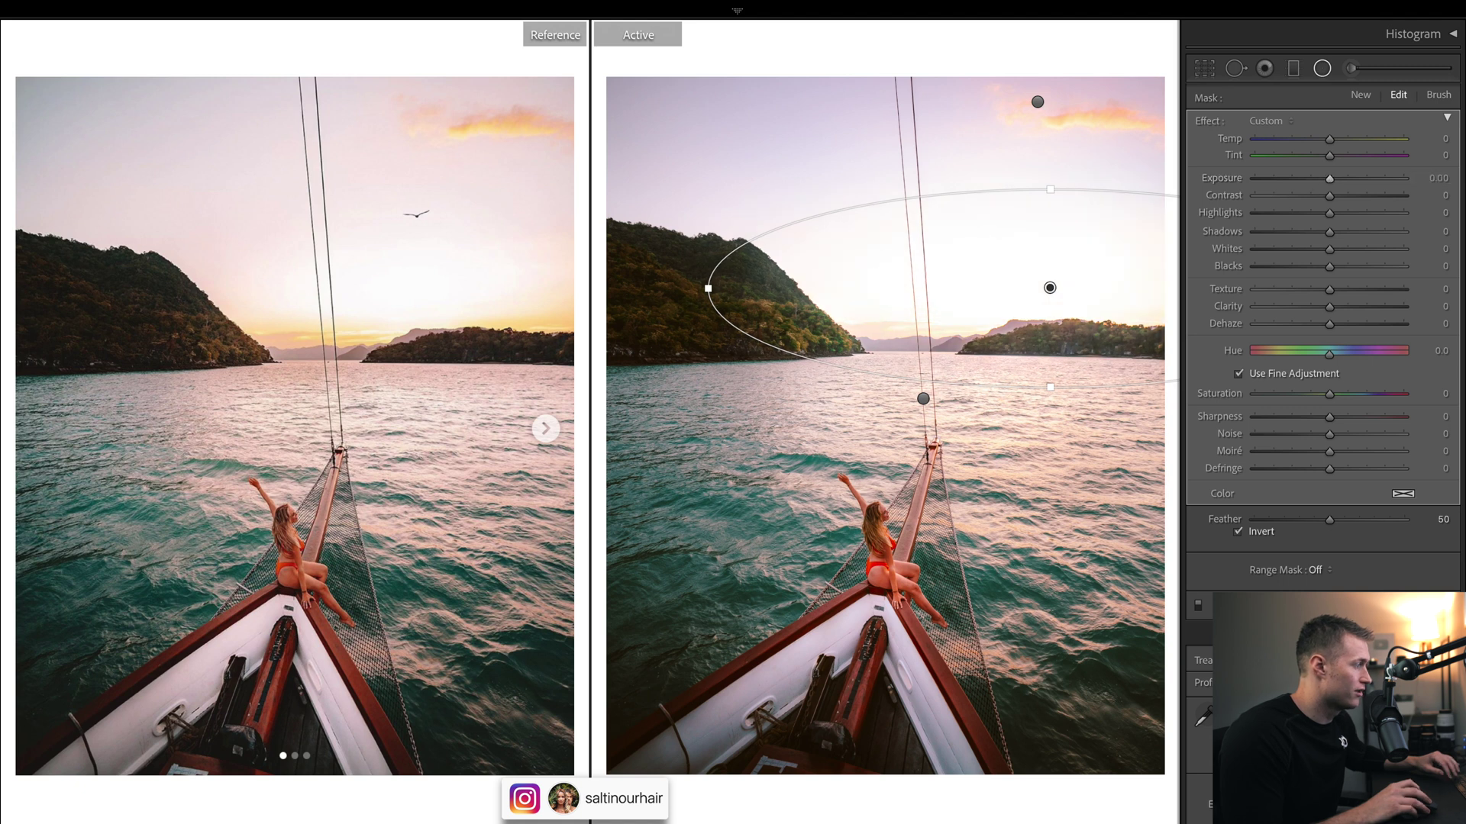
key(ctrl+z)
click(1038, 101)
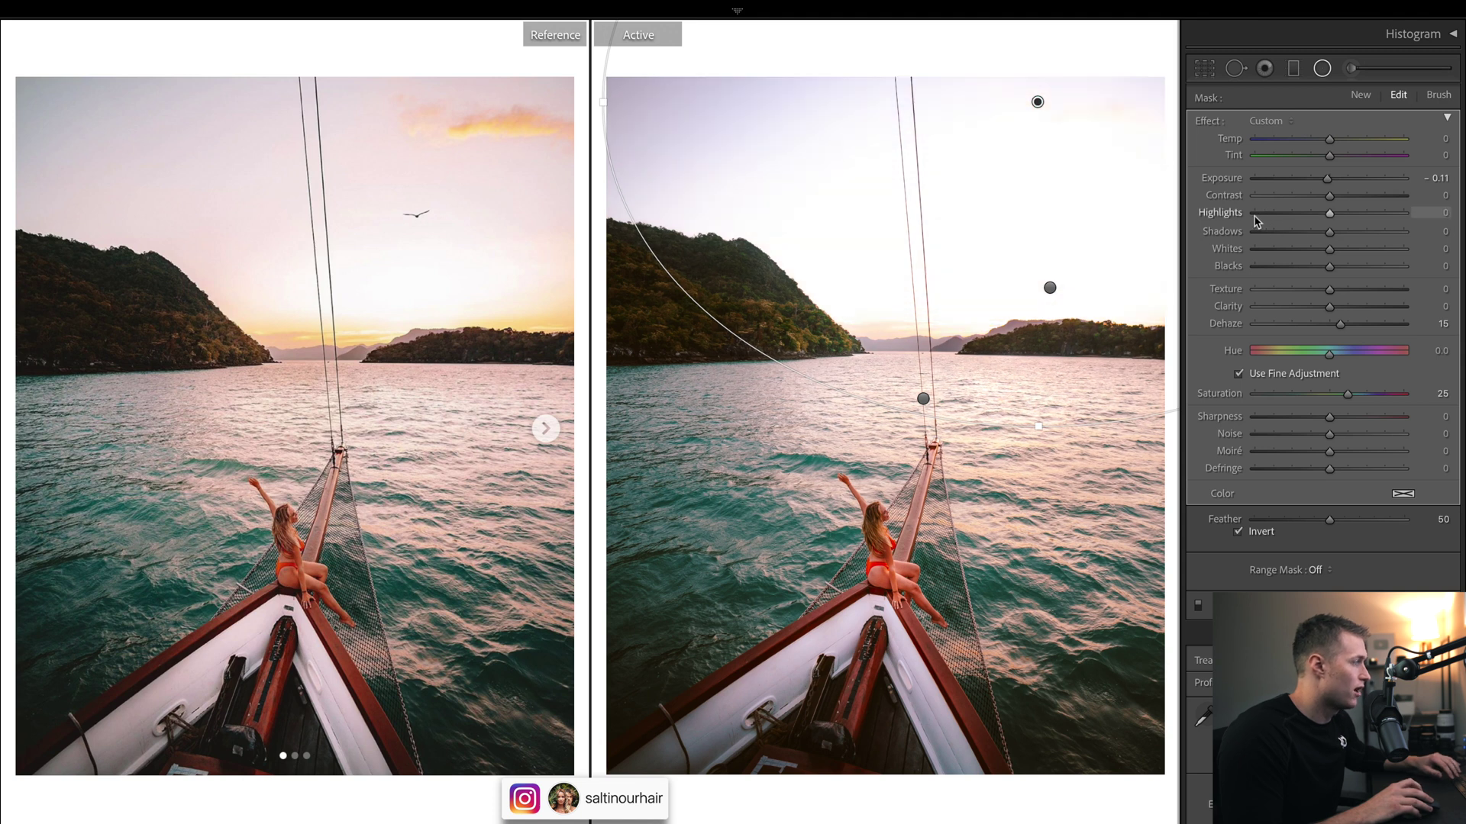
key(ctrl+z)
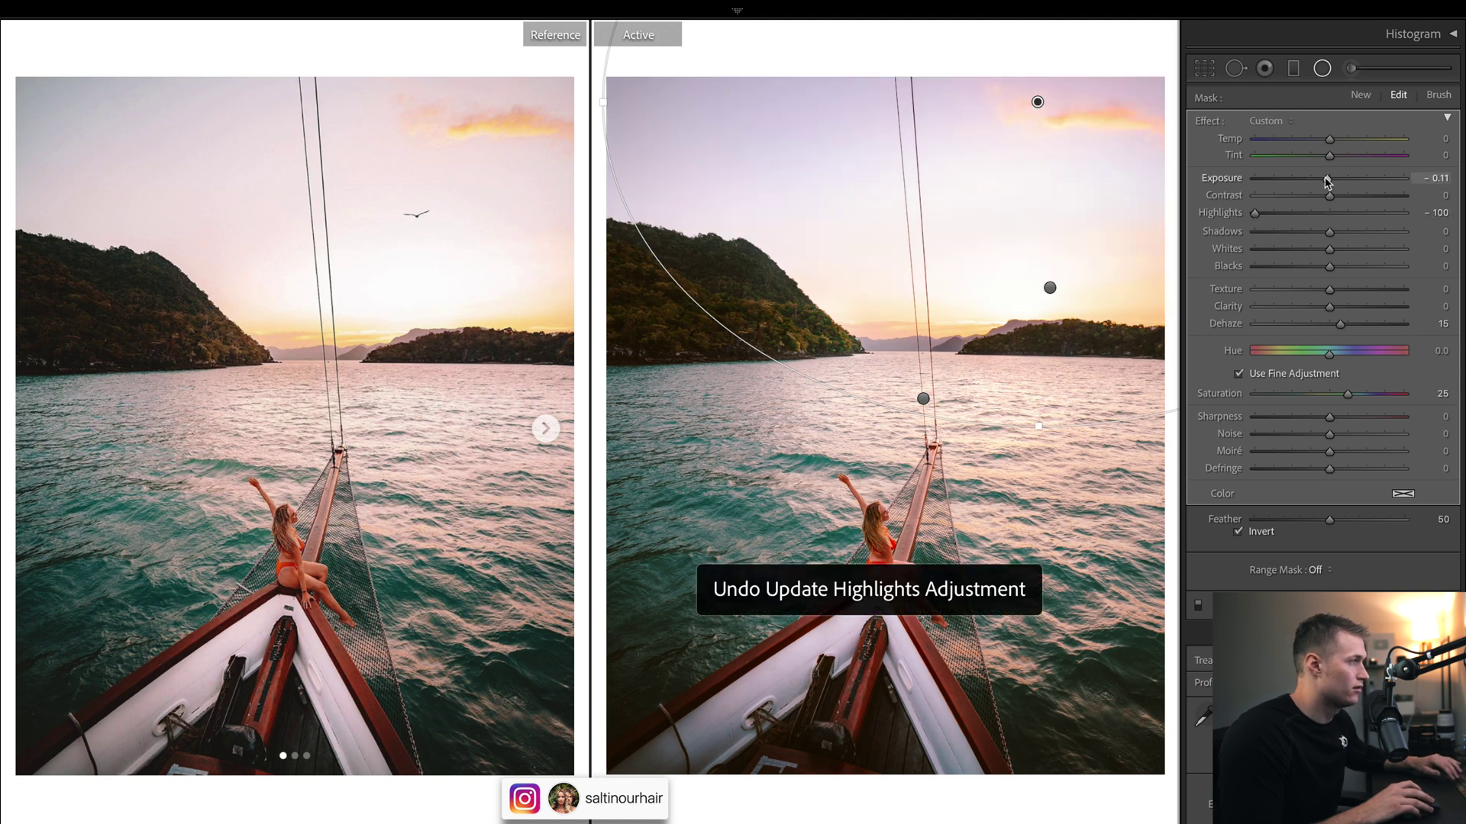
key(ctrl+z)
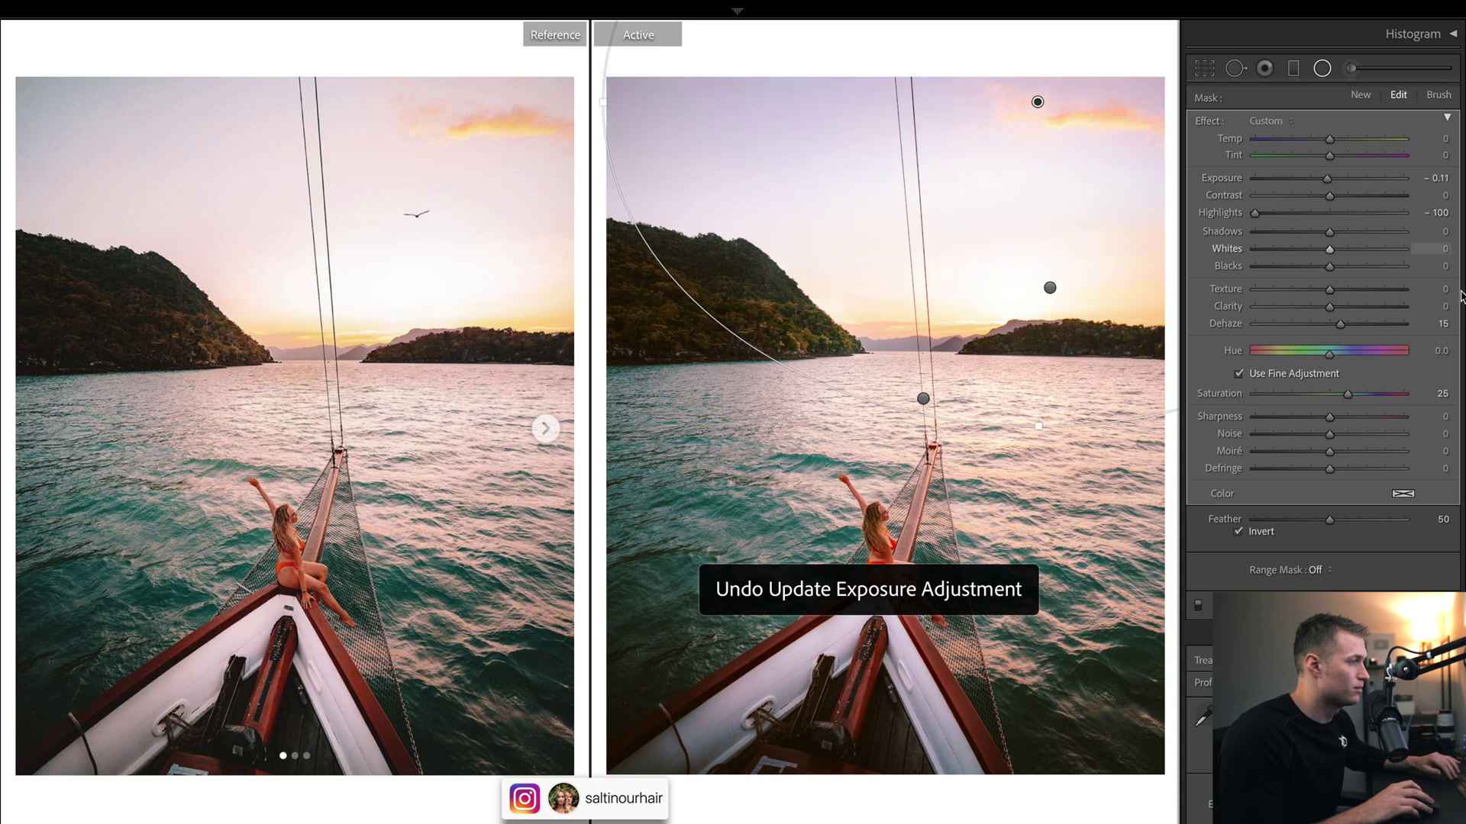
key(shift+m)
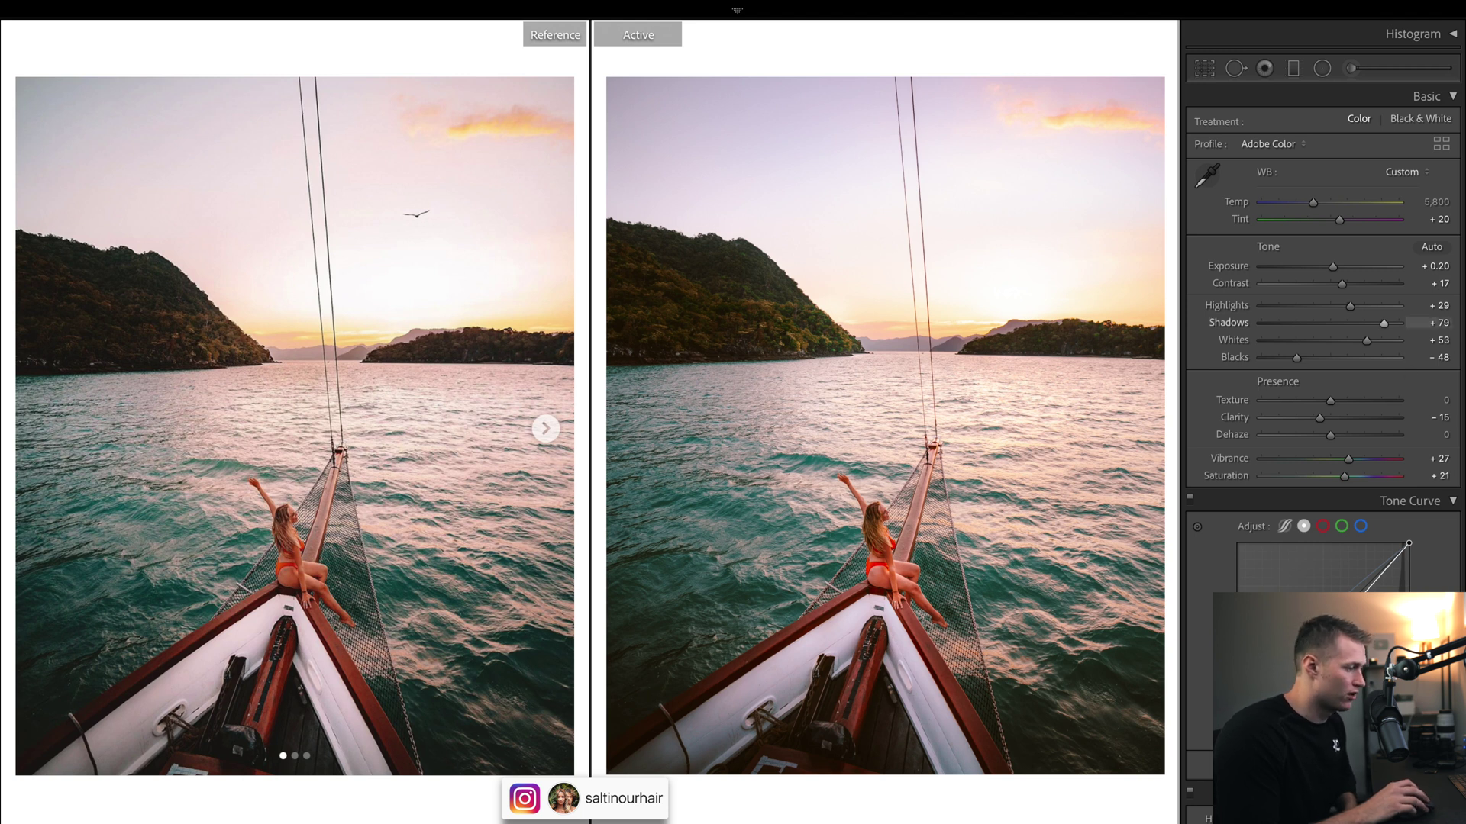
key(ctrl+shift+r)
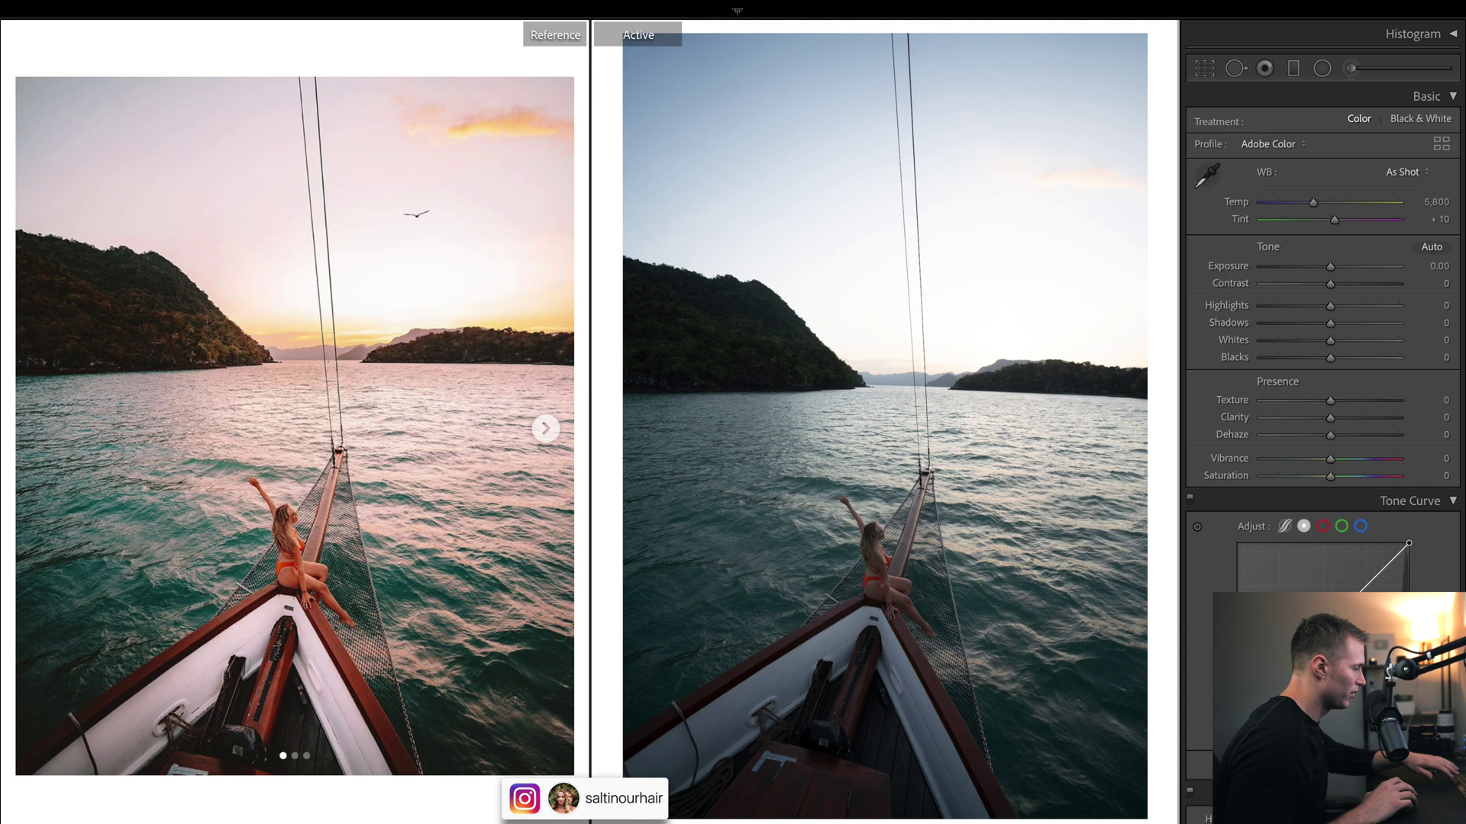
key(ctrl+z)
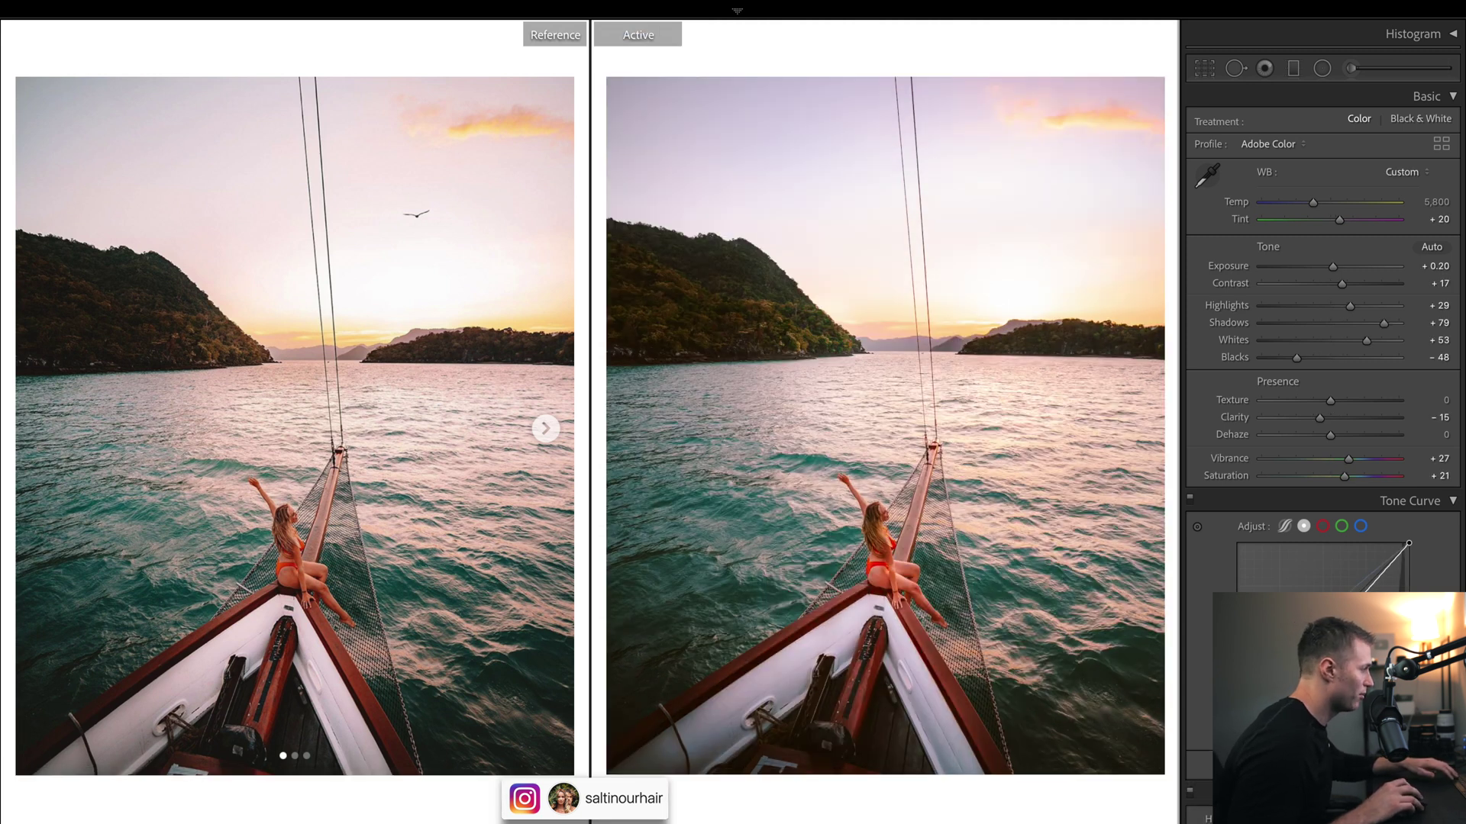
scroll(1463, 234, down, 5)
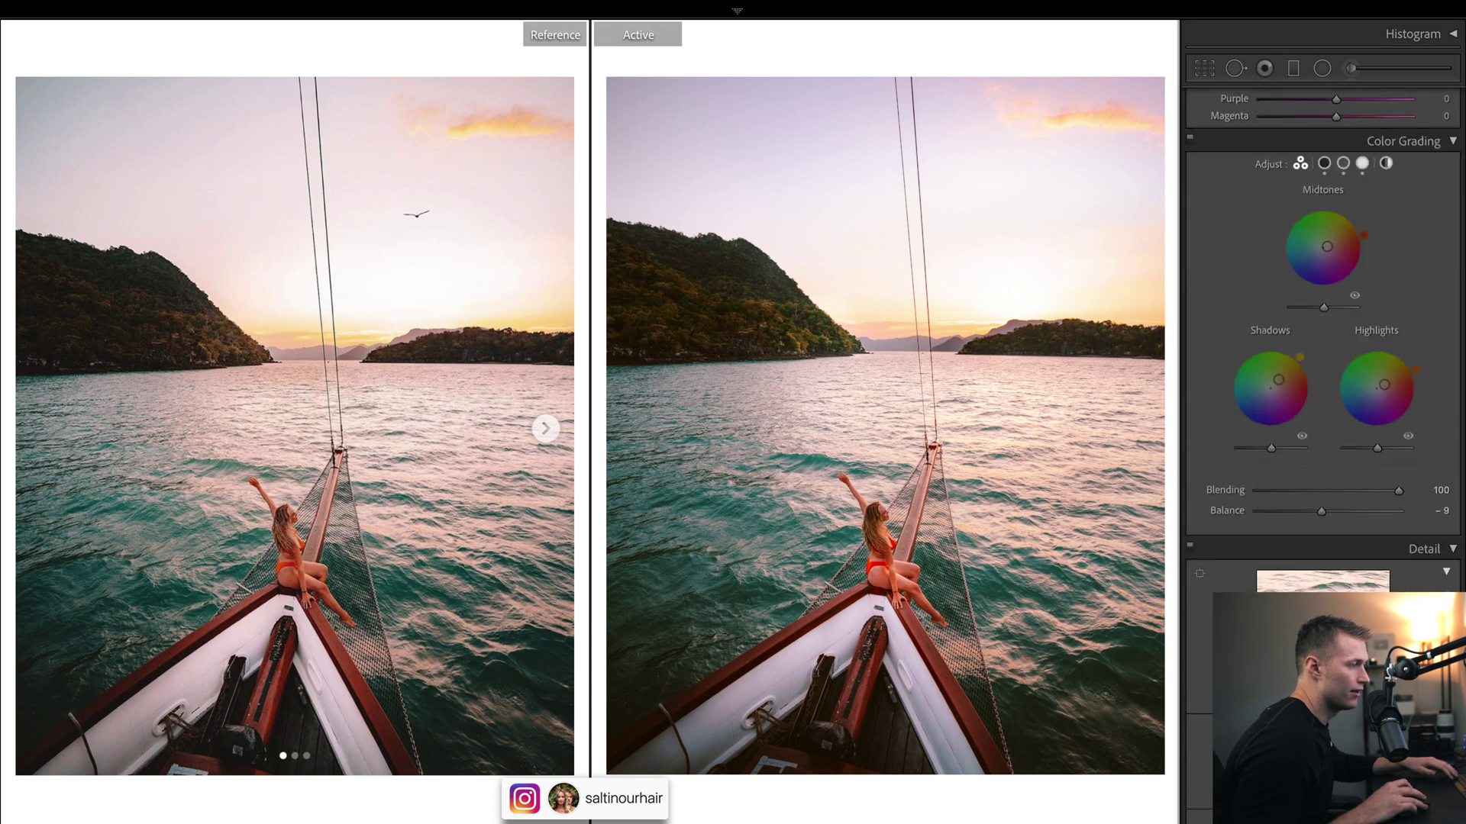
scroll(1463, 234, down, 5)
scroll(1463, 234, down, 5)
scroll(1462, 234, down, 5)
scroll(1323, 344, up, 10)
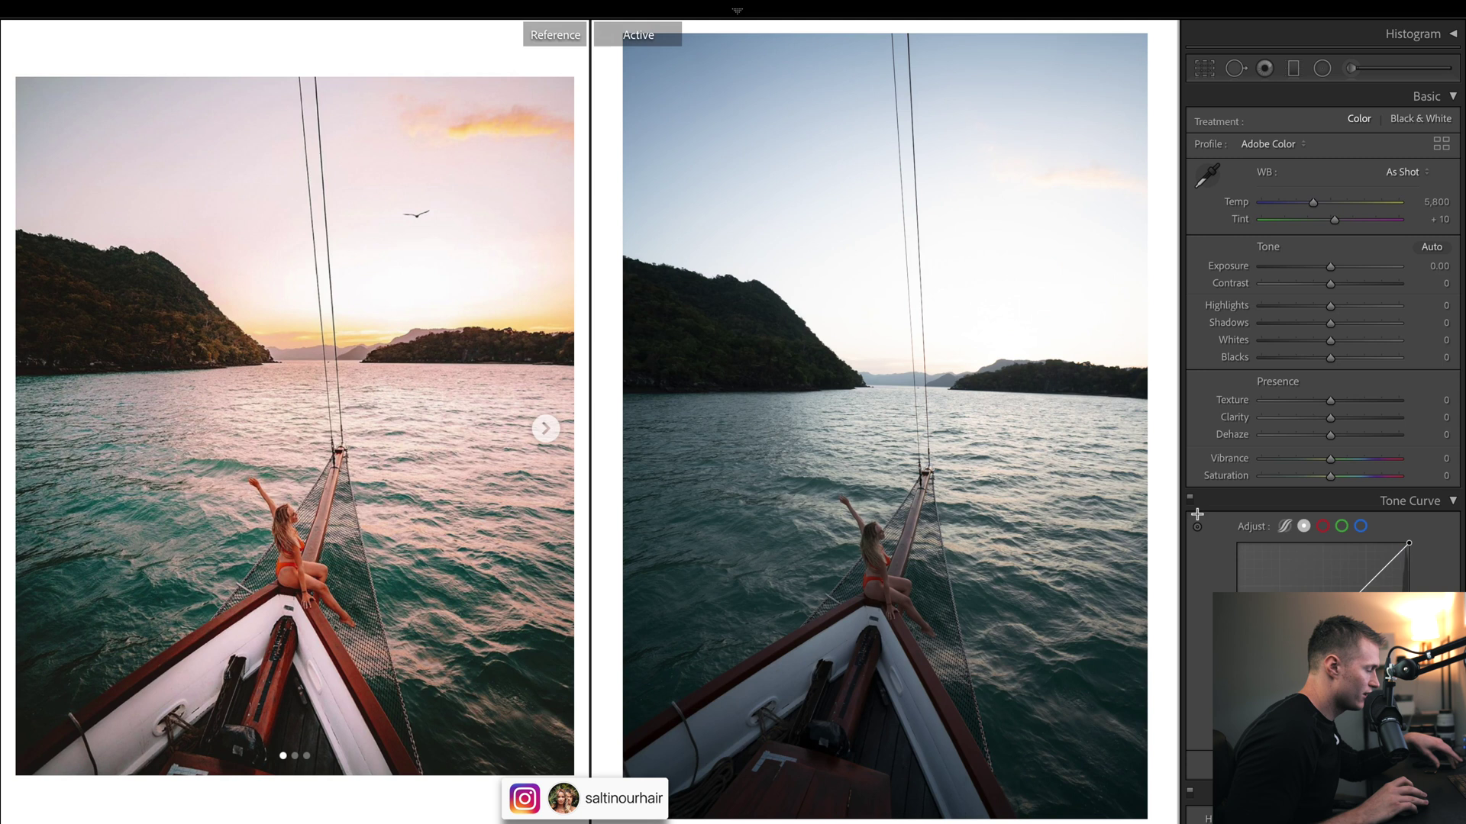
key(ctrl+z)
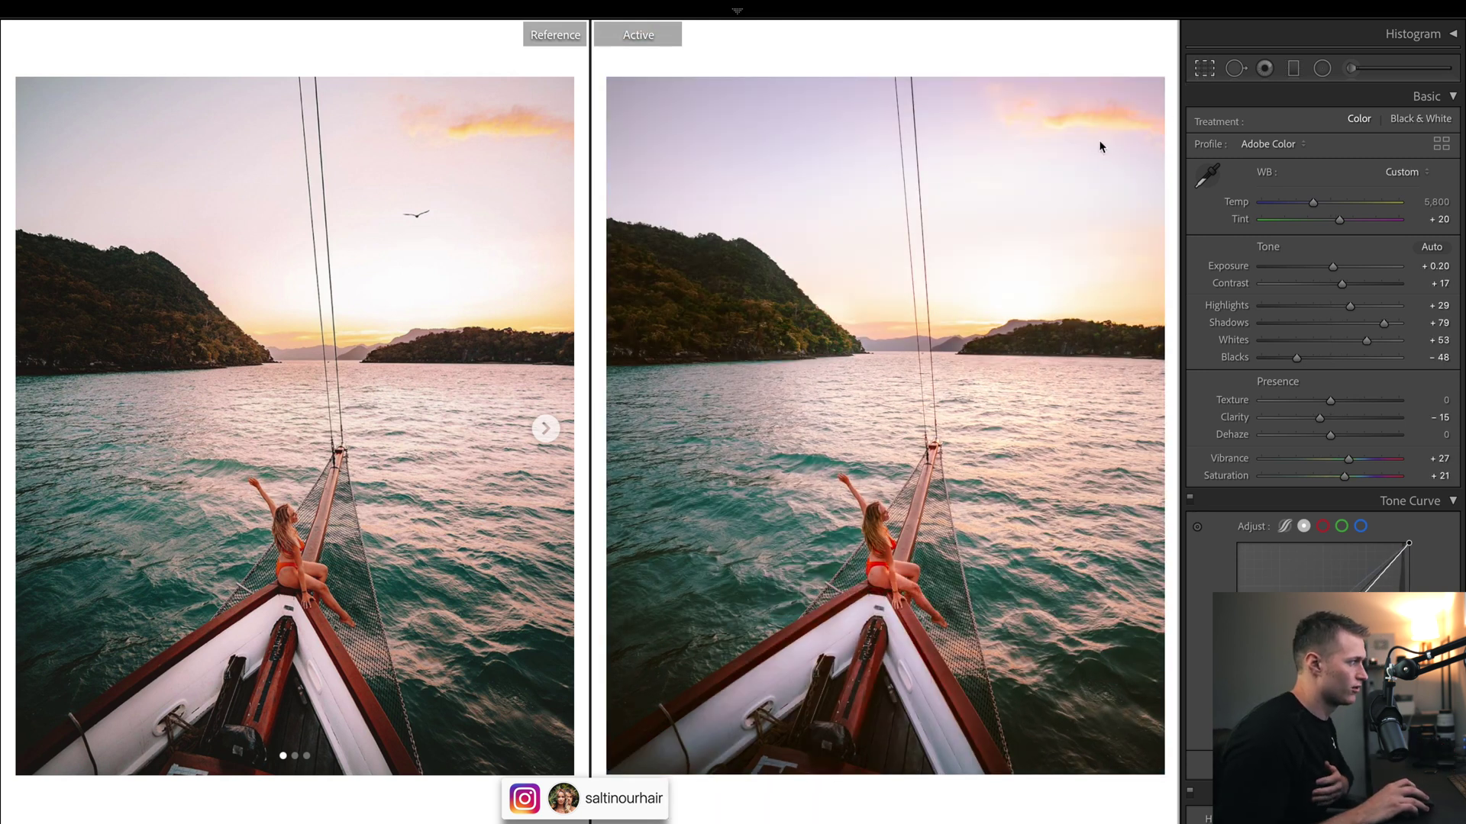
Continue out of Reference View to begin the 4×5 straightening crop.
click(1035, 97)
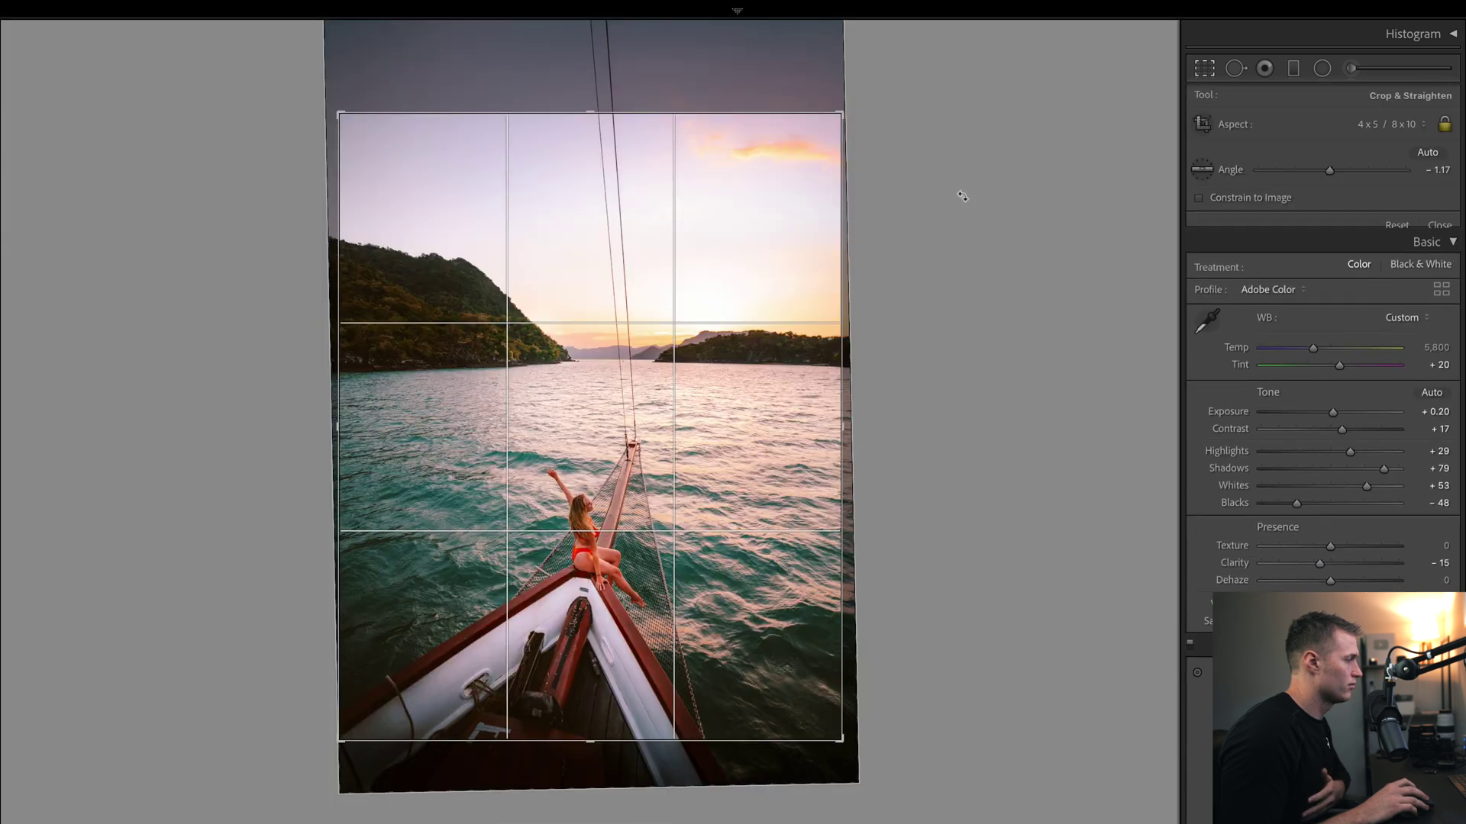